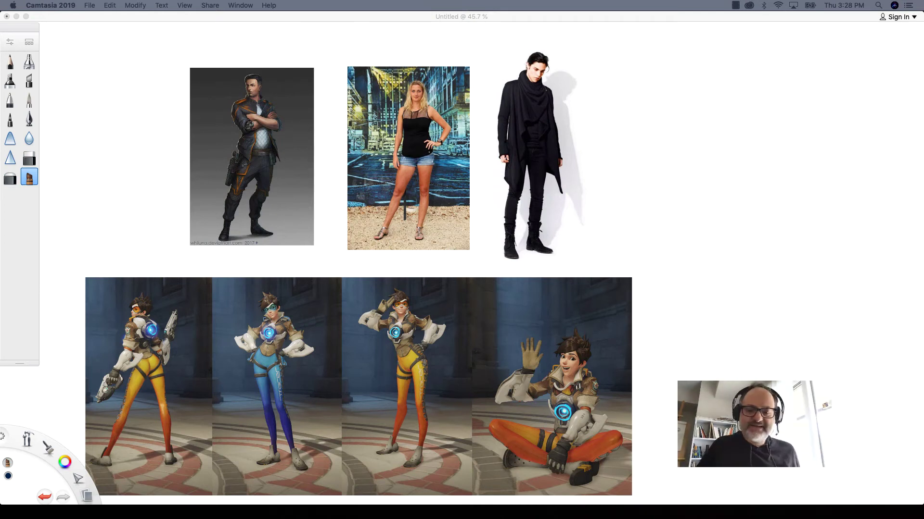
# Bring the SketchBook Pro reference board forward and select Layer14 as the working layer.
pyautogui.click(138, 97)
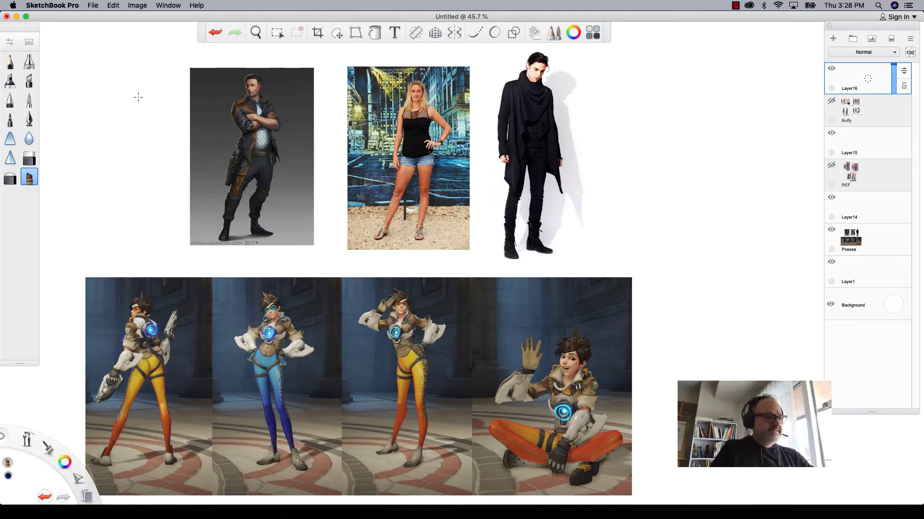
pyautogui.click(863, 205)
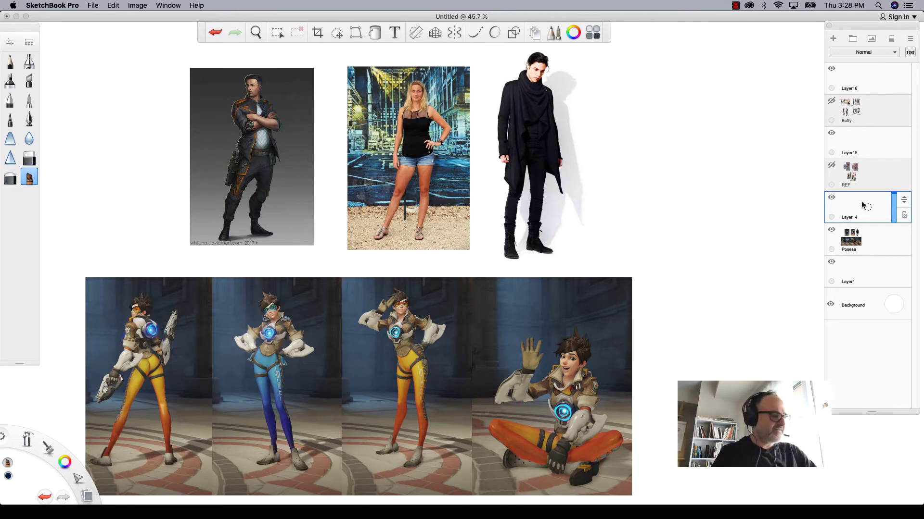
# Zoom the view in on the standing reference photos.
pyautogui.press('space')
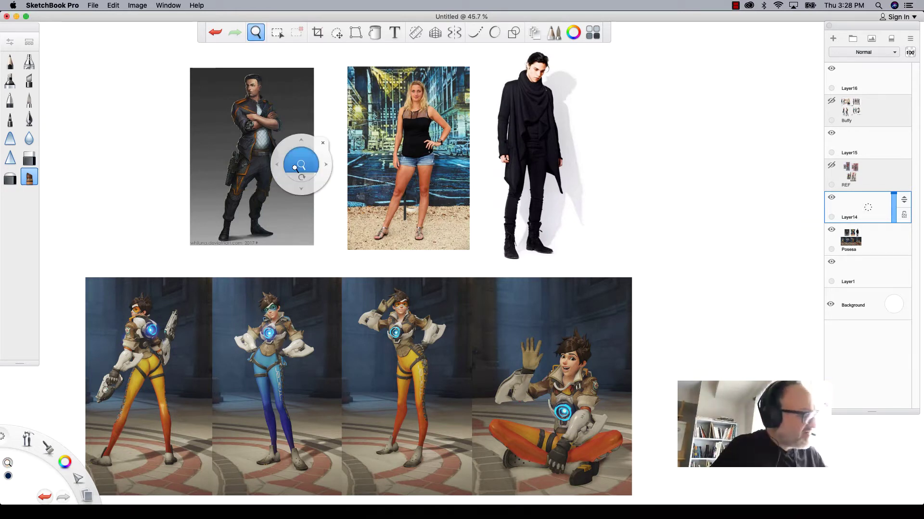
pyautogui.moveTo(308, 166)
pyautogui.mouseDown()
pyautogui.moveTo(424, 319)
pyautogui.moveTo(212, 270)
pyautogui.moveTo(231, 250)
pyautogui.moveTo(138, 321)
pyautogui.mouseUp()
pyautogui.press('space')
pyautogui.press('space')
pyautogui.press('space')
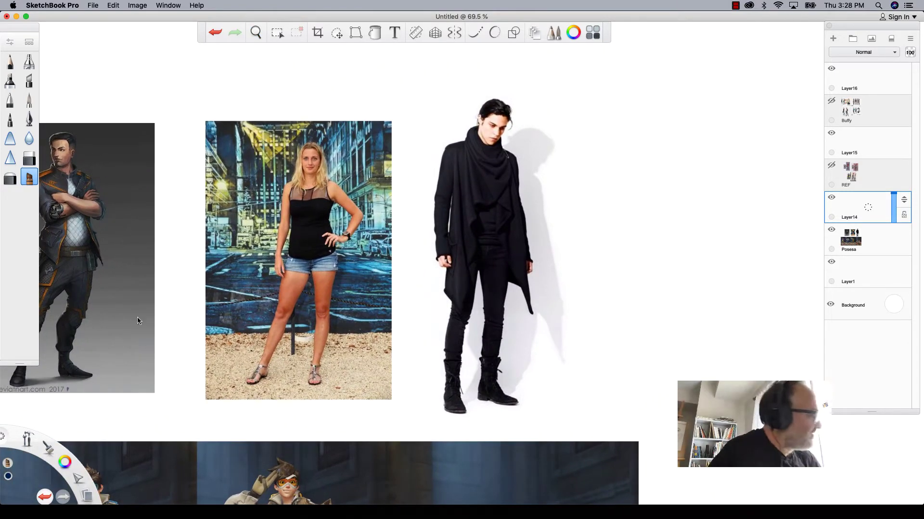
# Select the Pencil brush and set its colour to a medium blue.
pyautogui.click(9, 63)
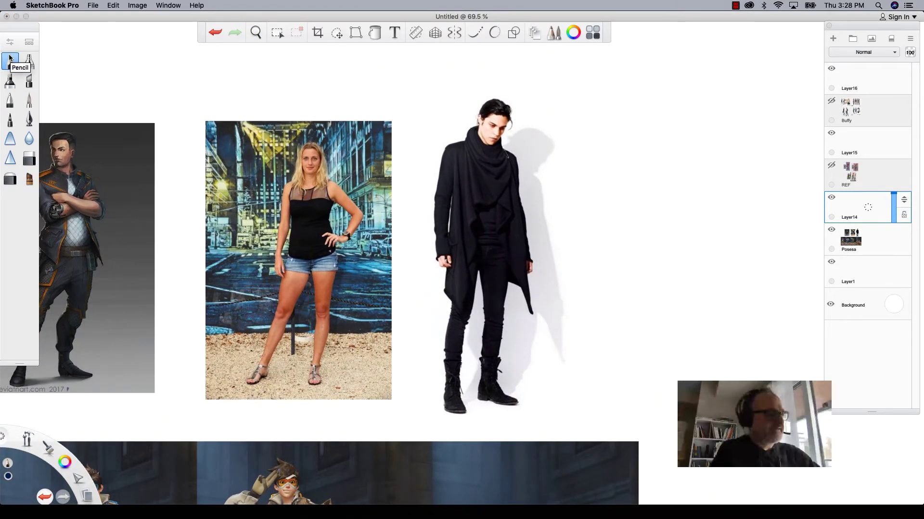
pyautogui.click(573, 34)
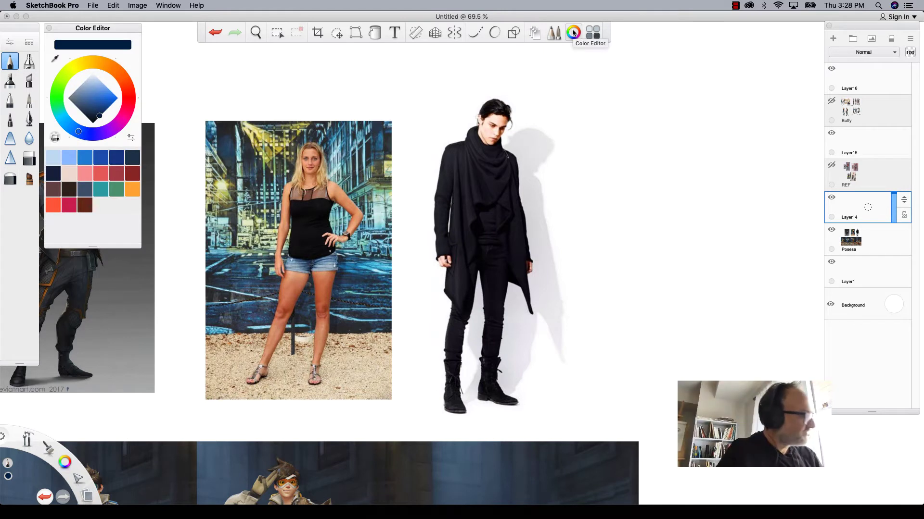
pyautogui.click(85, 158)
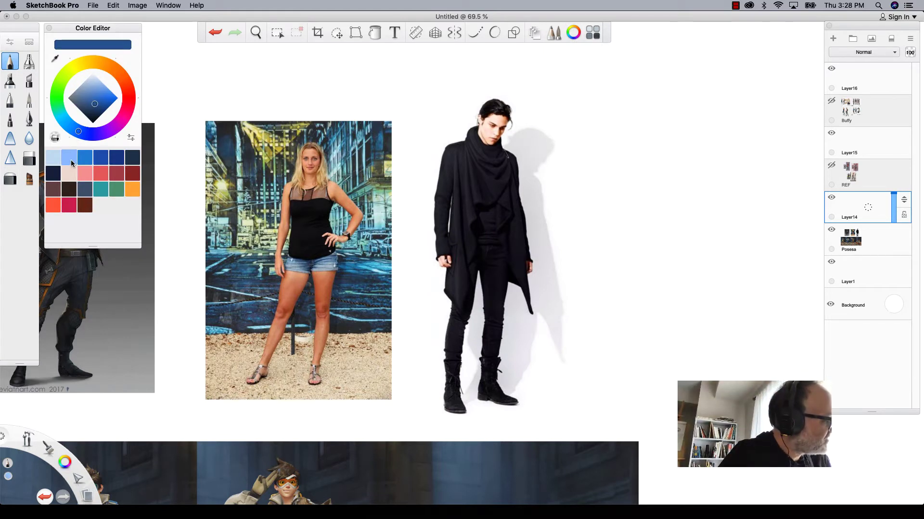
pyautogui.click(69, 158)
pyautogui.click(88, 108)
pyautogui.click(85, 158)
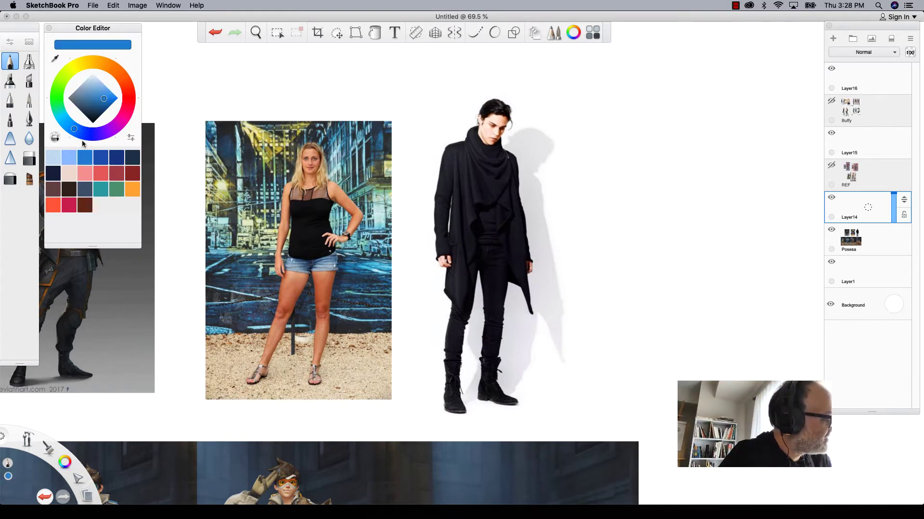
pyautogui.click(95, 103)
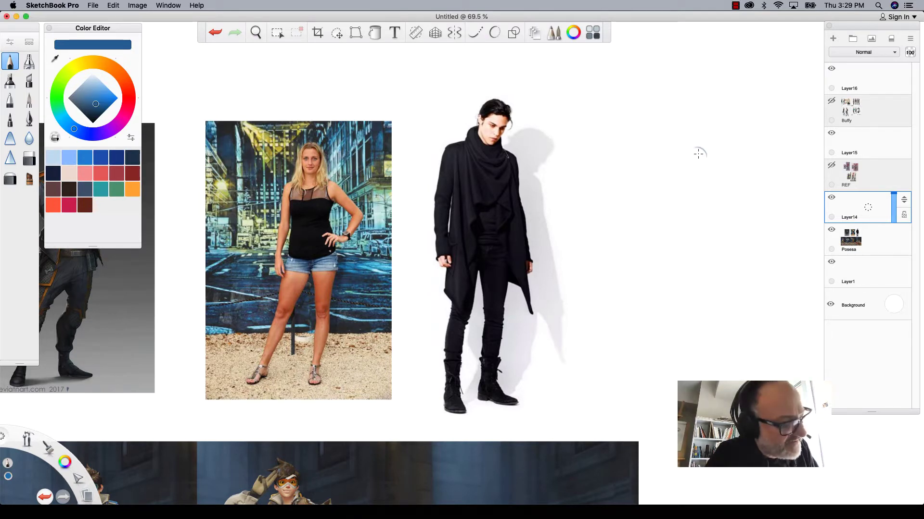
pyautogui.moveTo(686, 151)
pyautogui.mouseDown()
pyautogui.moveTo(707, 166)
pyautogui.moveTo(705, 179)
pyautogui.mouseUp()
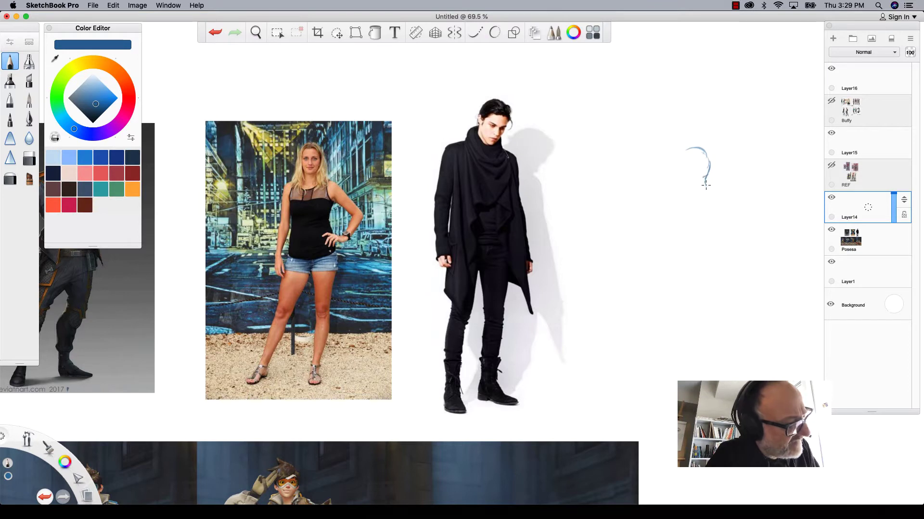
pyautogui.moveTo(678, 207); pyautogui.dragTo(664, 187)
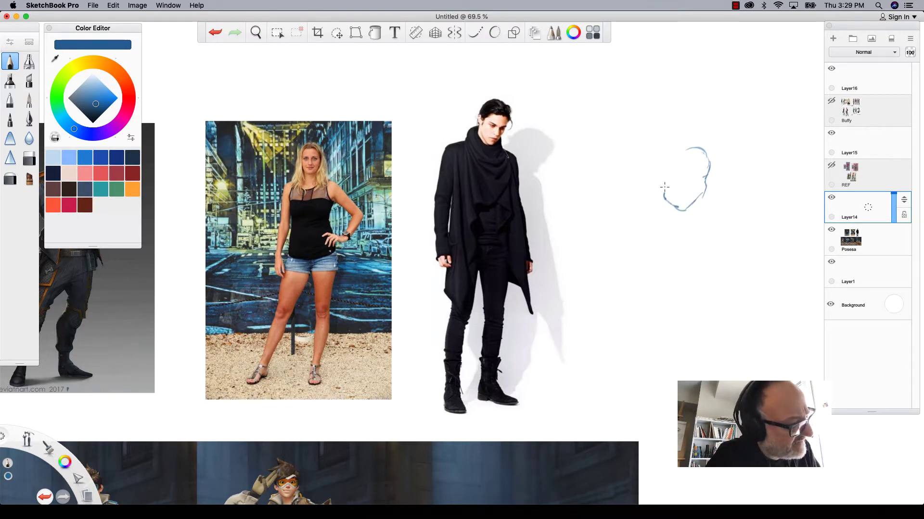
pyautogui.moveTo(697, 213)
pyautogui.mouseDown()
pyautogui.moveTo(716, 224)
pyautogui.moveTo(710, 337)
pyautogui.mouseUp()
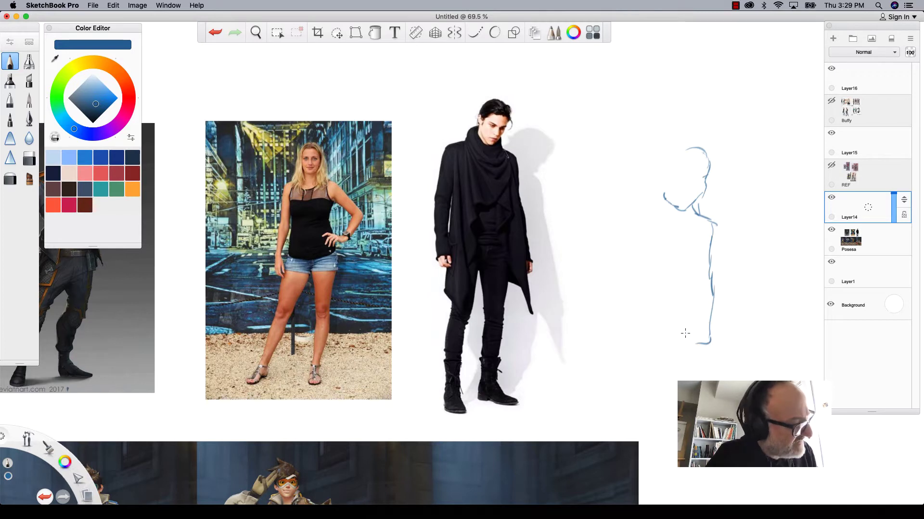
pyautogui.moveTo(659, 192); pyautogui.dragTo(629, 184)
pyautogui.moveTo(685, 145)
pyautogui.mouseDown()
pyautogui.moveTo(671, 177)
pyautogui.moveTo(688, 180)
pyautogui.moveTo(667, 173)
pyautogui.moveTo(689, 197)
pyautogui.moveTo(630, 185)
pyautogui.mouseUp()
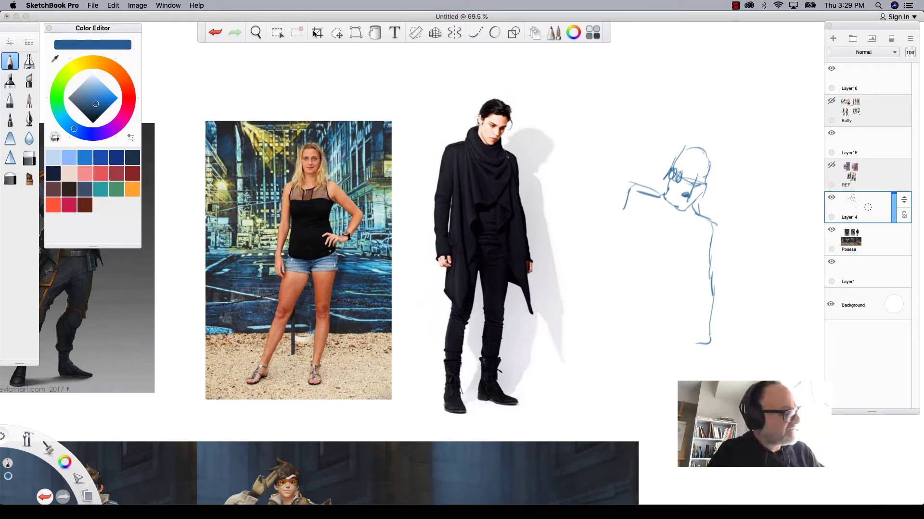
pyautogui.click(341, 40)
pyautogui.click(618, 53)
pyautogui.moveTo(594, 145); pyautogui.dragTo(597, 230)
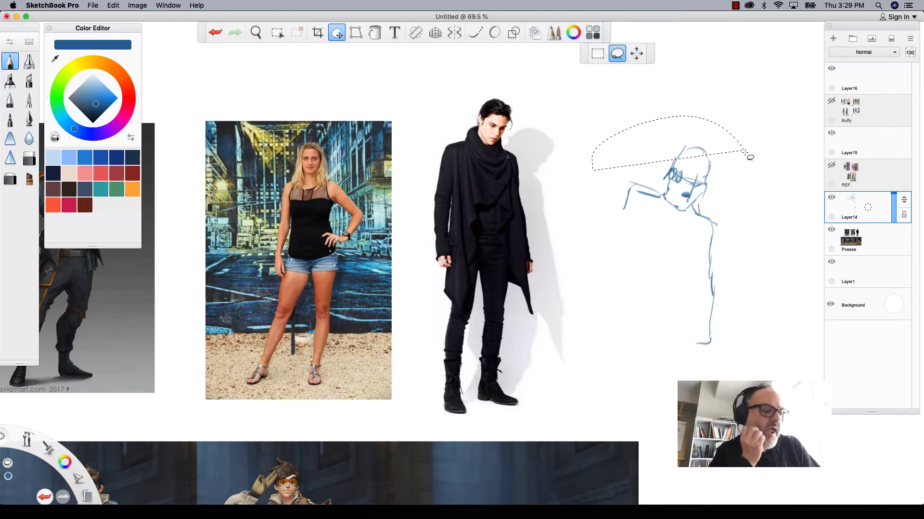
pyautogui.press('Delete')
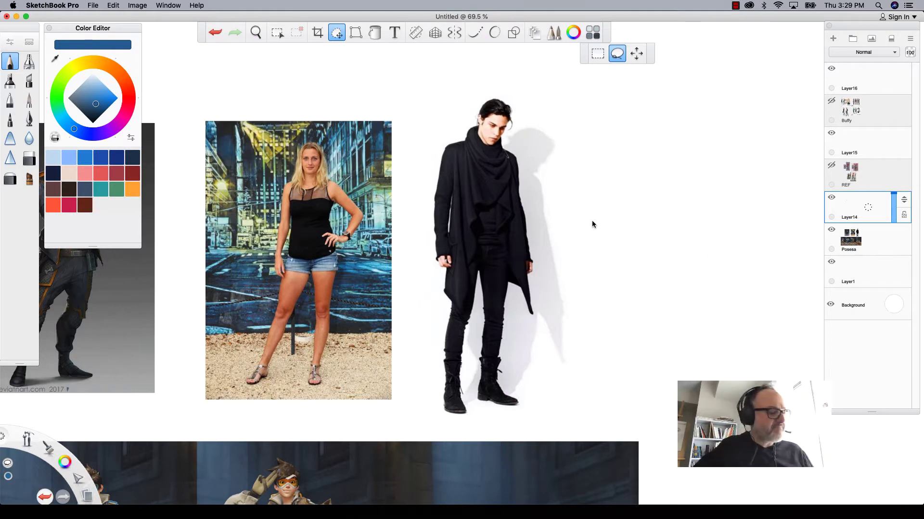
pyautogui.click(10, 62)
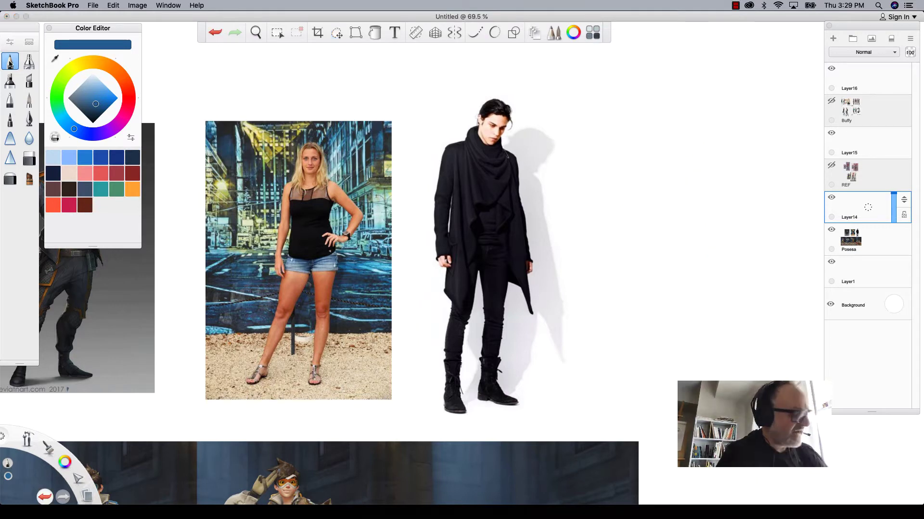
pyautogui.click(256, 32)
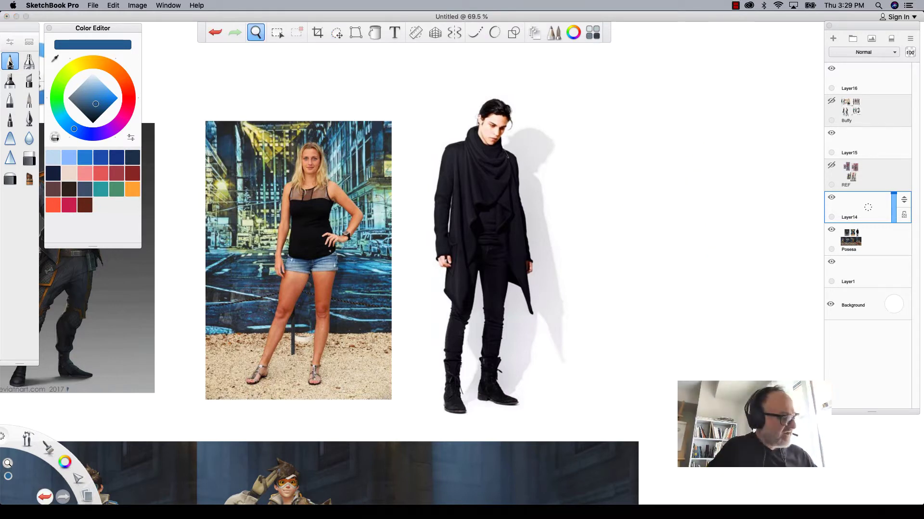
# Rotate the canvas slightly and draw long curved gesture lines, undoing a discarded box attempt.
pyautogui.moveTo(256, 317)
pyautogui.mouseDown()
pyautogui.moveTo(366, 315)
pyautogui.moveTo(346, 303)
pyautogui.moveTo(474, 403)
pyautogui.moveTo(564, 408)
pyautogui.moveTo(369, 376)
pyautogui.moveTo(300, 350)
pyautogui.mouseUp()
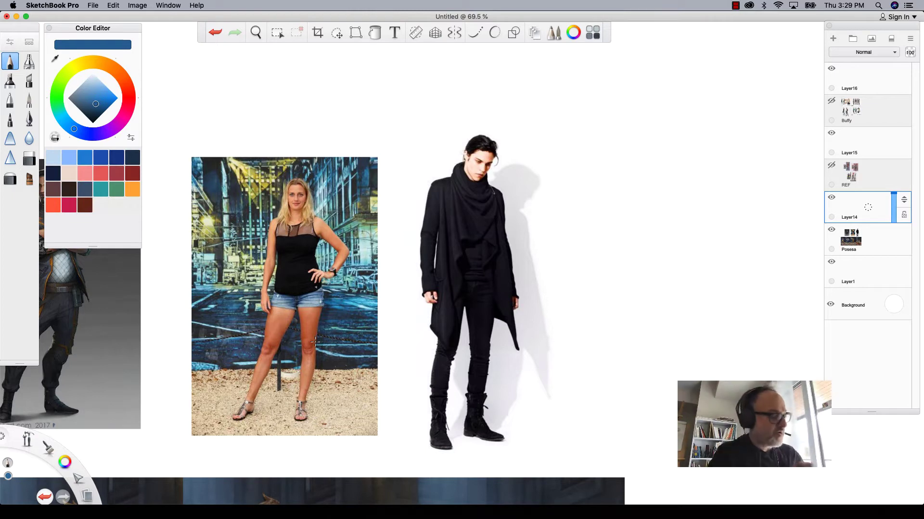
pyautogui.moveTo(698, 133)
pyautogui.mouseDown()
pyautogui.moveTo(611, 131)
pyautogui.moveTo(703, 284)
pyautogui.moveTo(576, 440)
pyautogui.mouseUp()
pyautogui.moveTo(572, 114); pyautogui.dragTo(597, 445)
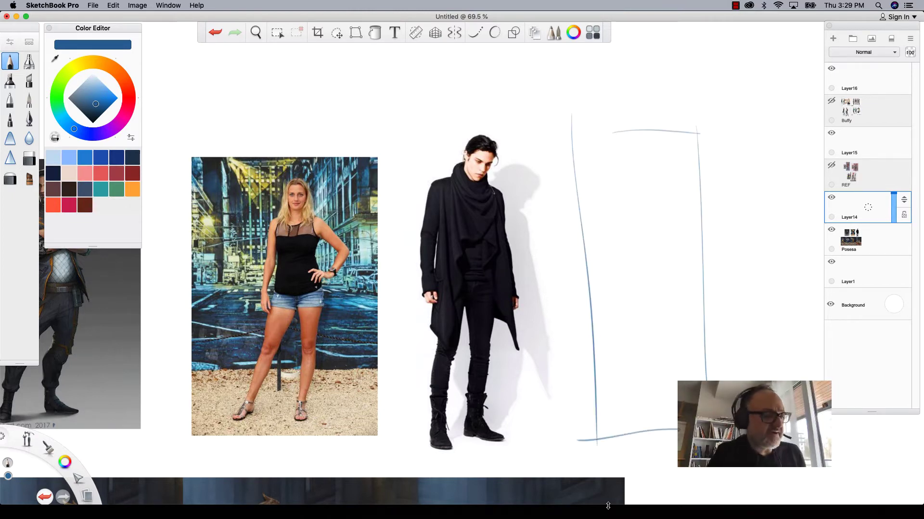
pyautogui.hotkey('ctrl', 'z')
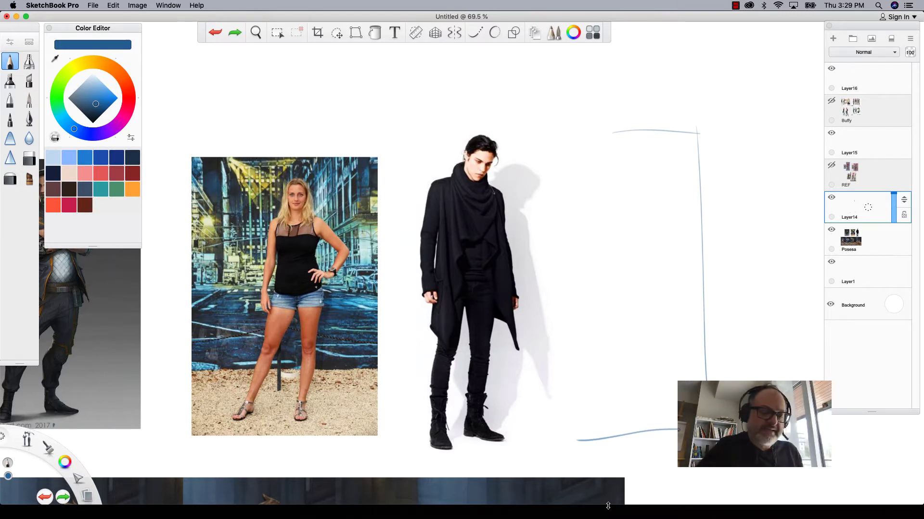
pyautogui.hotkey('ctrl', 'z')
pyautogui.hotkey('ctrl', 'z')
pyautogui.hotkey('ctrl', 'z')
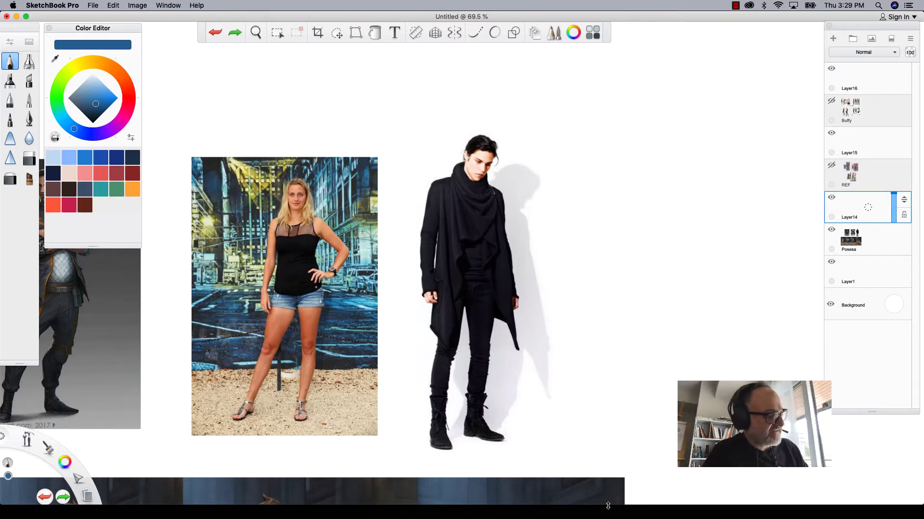
pyautogui.moveTo(681, 170); pyautogui.dragTo(692, 378)
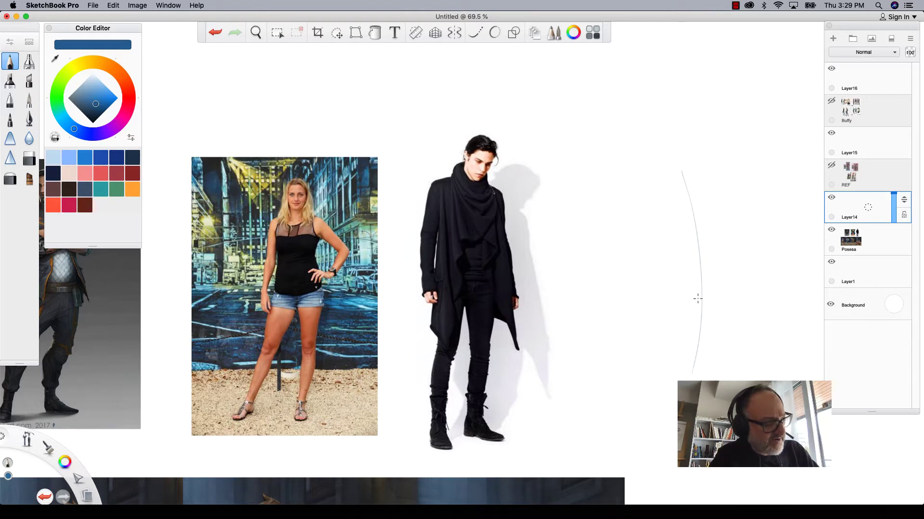
pyautogui.moveTo(680, 181); pyautogui.dragTo(695, 385)
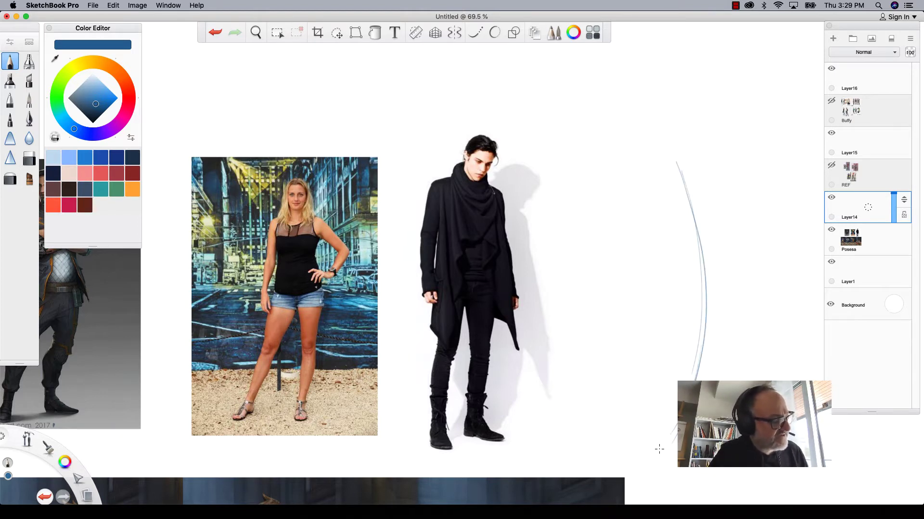
# Sketch the figure's chest box and the pelvis box below it.
pyautogui.moveTo(722, 208)
pyautogui.mouseDown()
pyautogui.moveTo(650, 193)
pyautogui.moveTo(720, 252)
pyautogui.moveTo(722, 271)
pyautogui.mouseUp()
pyautogui.moveTo(678, 263); pyautogui.dragTo(725, 270)
pyautogui.moveTo(657, 196)
pyautogui.mouseDown()
pyautogui.moveTo(676, 268)
pyautogui.moveTo(717, 311)
pyautogui.moveTo(674, 323)
pyautogui.mouseUp()
pyautogui.moveTo(726, 292); pyautogui.dragTo(713, 331)
pyautogui.moveTo(687, 287)
pyautogui.mouseDown()
pyautogui.moveTo(730, 299)
pyautogui.moveTo(683, 285)
pyautogui.moveTo(675, 316)
pyautogui.mouseUp()
pyautogui.moveTo(725, 320); pyautogui.dragTo(685, 327)
pyautogui.moveTo(727, 259); pyautogui.dragTo(674, 249)
pyautogui.moveTo(699, 199); pyautogui.dragTo(700, 235)
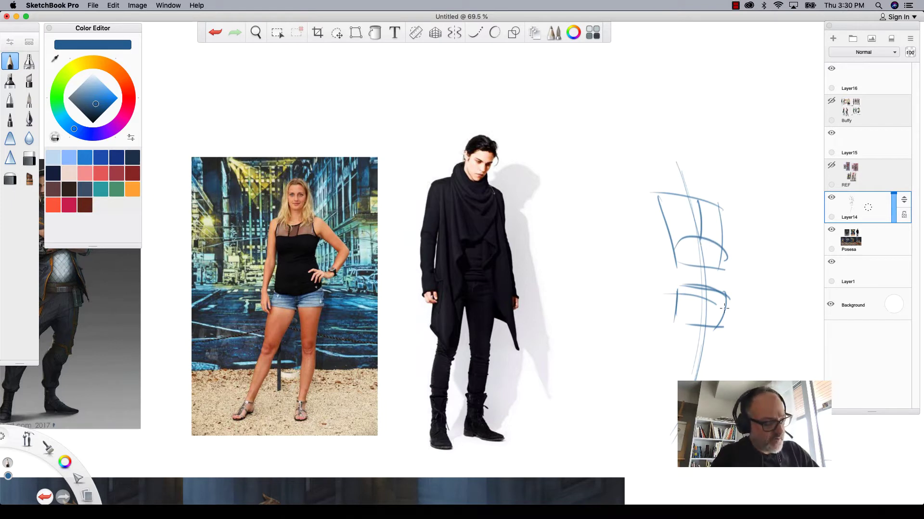
# Add long leg lines down to the foot, the torso's left side and a box-shaped head.
pyautogui.moveTo(724, 308); pyautogui.dragTo(727, 380)
pyautogui.moveTo(681, 325)
pyautogui.mouseDown()
pyautogui.moveTo(657, 479)
pyautogui.moveTo(651, 459)
pyautogui.mouseUp()
pyautogui.moveTo(664, 197); pyautogui.dragTo(654, 267)
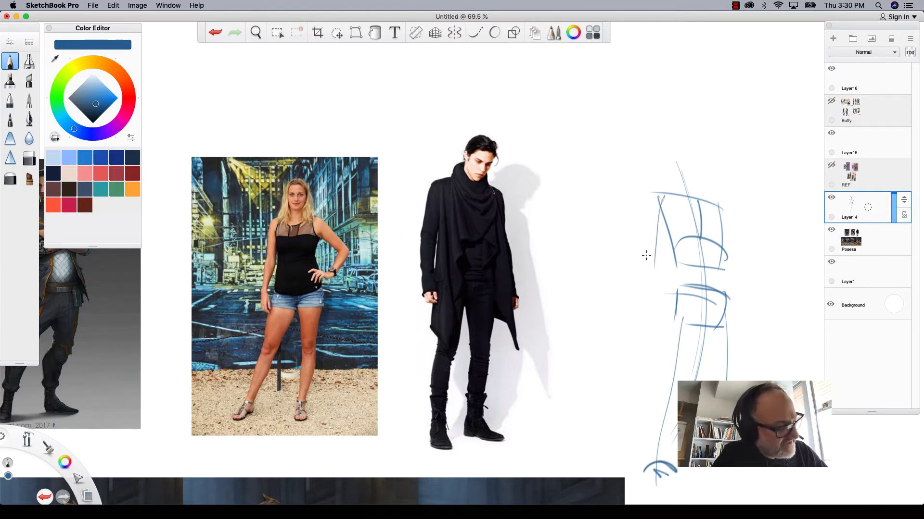
pyautogui.moveTo(717, 160); pyautogui.dragTo(703, 212)
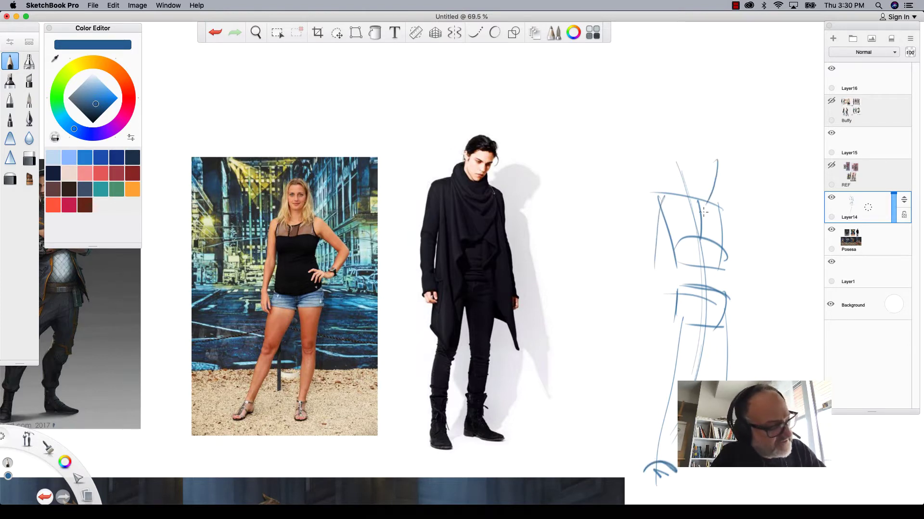
pyautogui.moveTo(689, 162)
pyautogui.mouseDown()
pyautogui.moveTo(720, 171)
pyautogui.moveTo(683, 190)
pyautogui.mouseUp()
pyautogui.moveTo(679, 192); pyautogui.dragTo(709, 207)
pyautogui.moveTo(716, 159); pyautogui.dragTo(710, 204)
pyautogui.moveTo(677, 163)
pyautogui.mouseDown()
pyautogui.moveTo(721, 169)
pyautogui.moveTo(688, 189)
pyautogui.moveTo(724, 209)
pyautogui.moveTo(724, 274)
pyautogui.mouseUp()
# Reinforce both torso sides and mark the waist, hip and knee lines.
pyautogui.moveTo(696, 235)
pyautogui.mouseDown()
pyautogui.moveTo(719, 271)
pyautogui.moveTo(718, 256)
pyautogui.moveTo(678, 273)
pyautogui.mouseUp()
pyautogui.moveTo(671, 195)
pyautogui.mouseDown()
pyautogui.moveTo(677, 268)
pyautogui.moveTo(700, 262)
pyautogui.mouseUp()
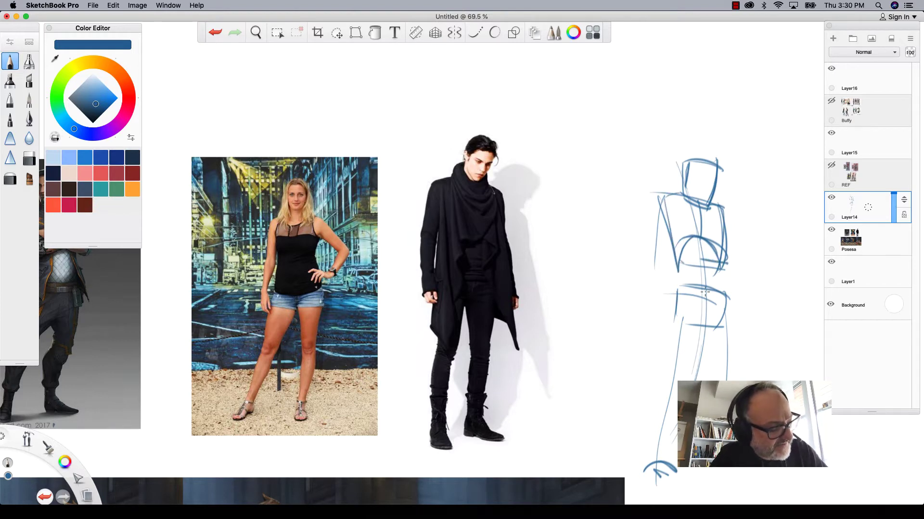
pyautogui.moveTo(729, 294); pyautogui.dragTo(691, 289)
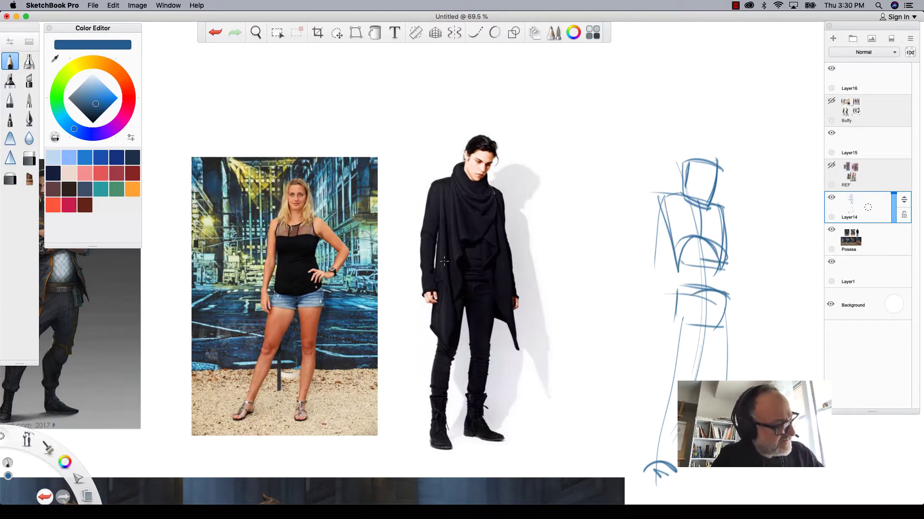
pyautogui.moveTo(658, 202)
pyautogui.mouseDown()
pyautogui.moveTo(655, 267)
pyautogui.moveTo(670, 332)
pyautogui.mouseUp()
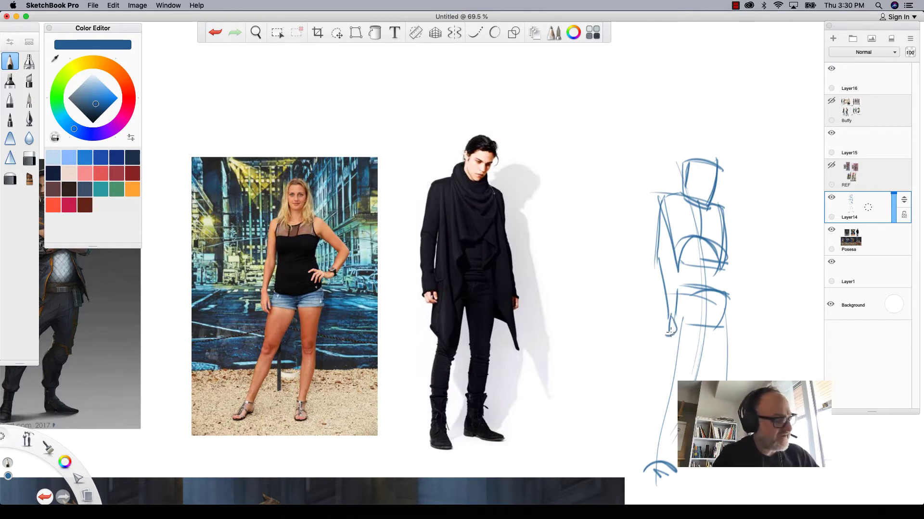
pyautogui.moveTo(723, 216); pyautogui.dragTo(740, 297)
pyautogui.moveTo(719, 208); pyautogui.dragTo(732, 322)
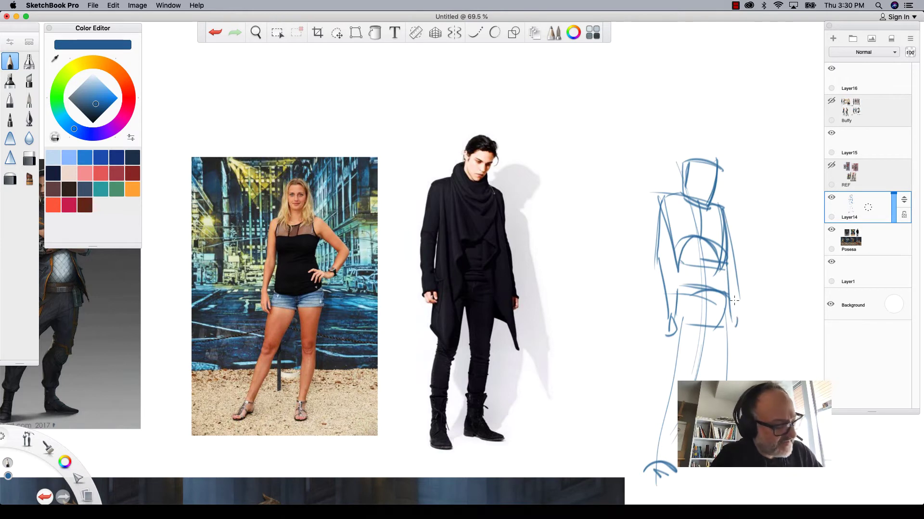
pyautogui.moveTo(656, 319)
pyautogui.mouseDown()
pyautogui.moveTo(749, 341)
pyautogui.moveTo(735, 342)
pyautogui.mouseUp()
pyautogui.moveTo(727, 250); pyautogui.dragTo(734, 330)
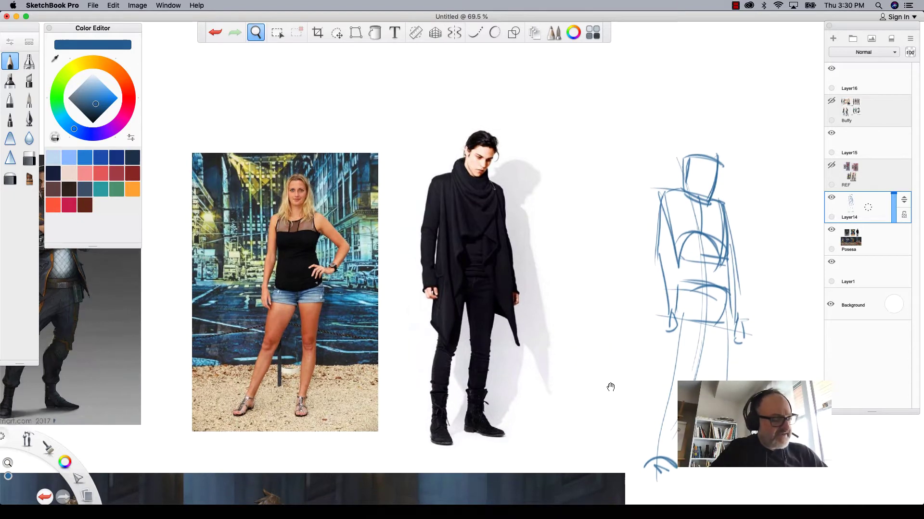
# Pan the canvas up and pencil the jaw, neck, shoulder line, chest lines and torso sides.
pyautogui.moveTo(608, 385); pyautogui.dragTo(601, 339)
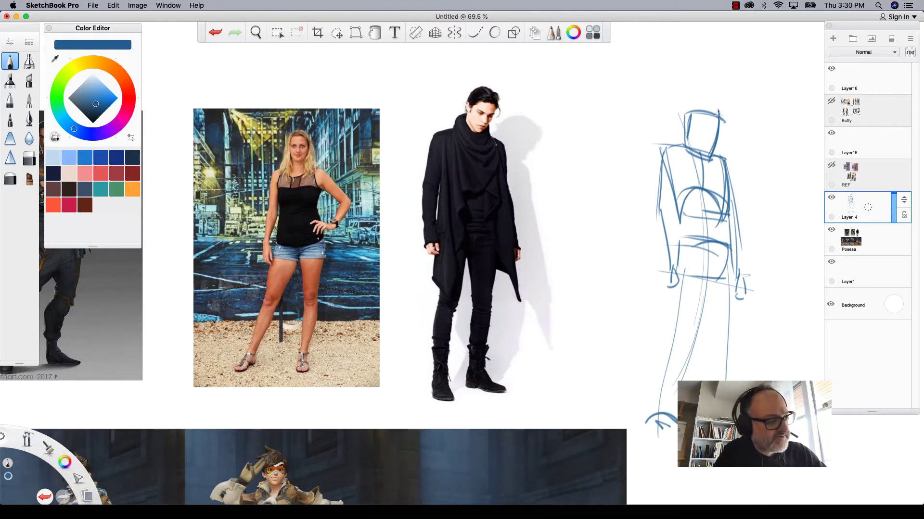
pyautogui.moveTo(721, 134)
pyautogui.mouseDown()
pyautogui.moveTo(691, 138)
pyautogui.moveTo(698, 147)
pyautogui.moveTo(688, 124)
pyautogui.mouseUp()
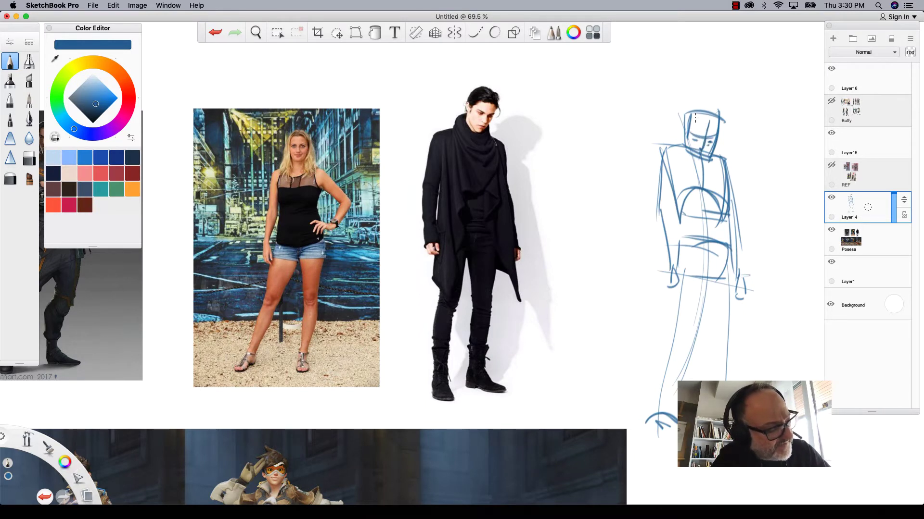
pyautogui.moveTo(720, 143); pyautogui.dragTo(690, 158)
pyautogui.moveTo(685, 115); pyautogui.dragTo(687, 151)
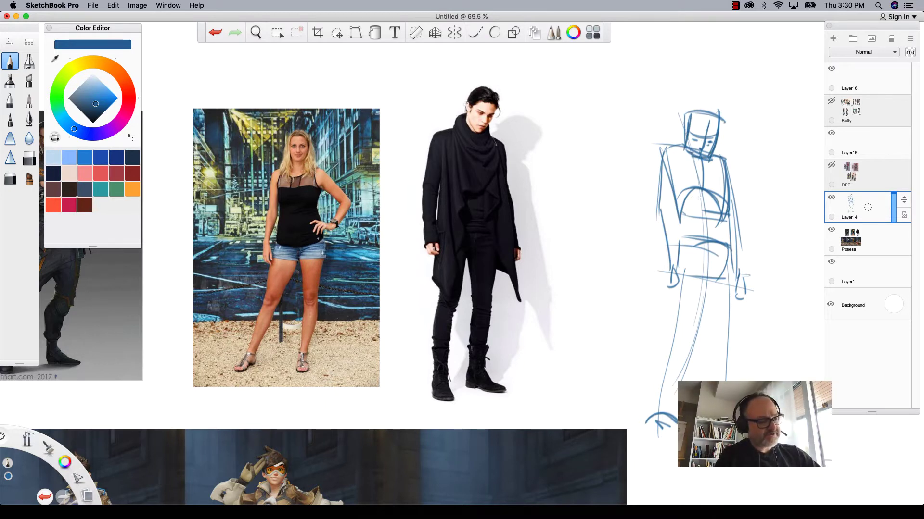
pyautogui.moveTo(661, 203)
pyautogui.mouseDown()
pyautogui.moveTo(734, 204)
pyautogui.moveTo(722, 195)
pyautogui.mouseUp()
pyautogui.moveTo(724, 154); pyautogui.dragTo(729, 207)
pyautogui.moveTo(661, 153); pyautogui.dragTo(732, 158)
pyautogui.moveTo(663, 150); pyautogui.dragTo(676, 196)
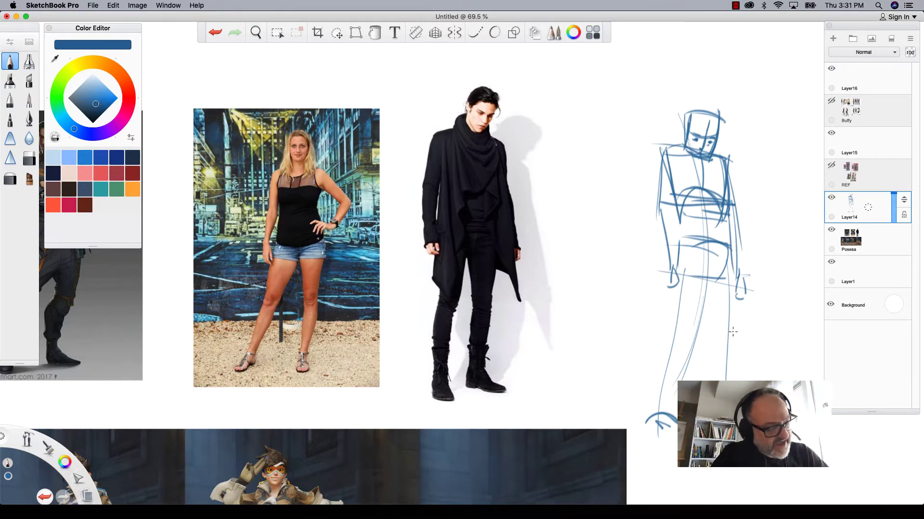
# Outline and darken the sketch's left leg from the knee down to the foot.
pyautogui.moveTo(701, 273)
pyautogui.mouseDown()
pyautogui.moveTo(673, 341)
pyautogui.moveTo(683, 272)
pyautogui.moveTo(673, 339)
pyautogui.mouseUp()
pyautogui.moveTo(679, 270); pyautogui.dragTo(672, 336)
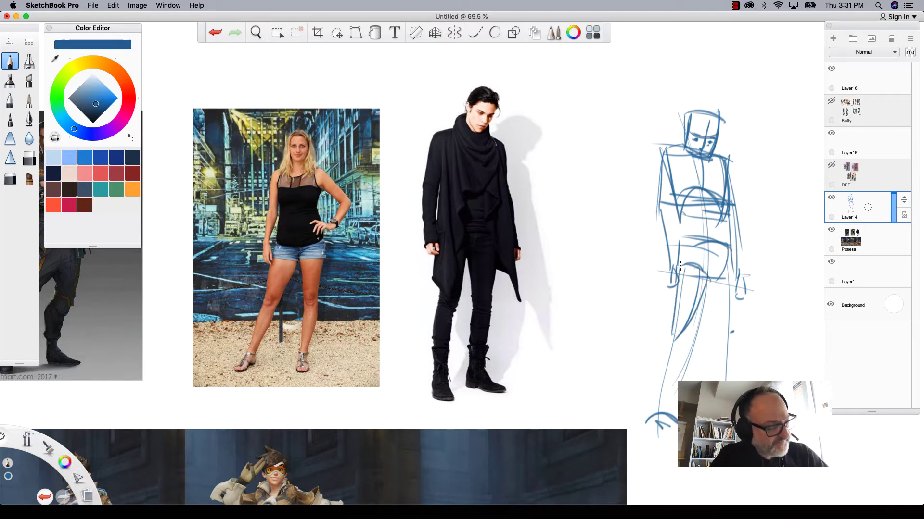
pyautogui.moveTo(681, 266); pyautogui.dragTo(653, 401)
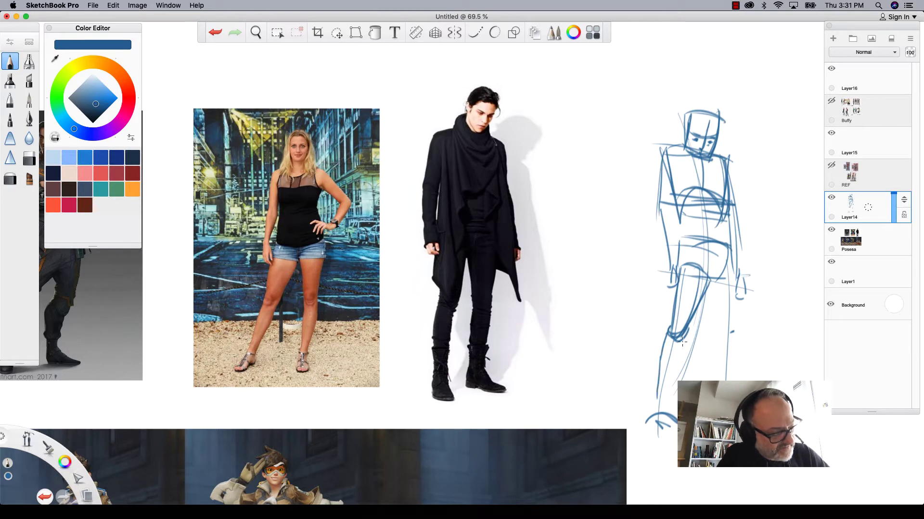
pyautogui.moveTo(688, 335); pyautogui.dragTo(657, 423)
pyautogui.moveTo(693, 339); pyautogui.dragTo(683, 380)
pyautogui.moveTo(667, 327); pyautogui.dragTo(655, 419)
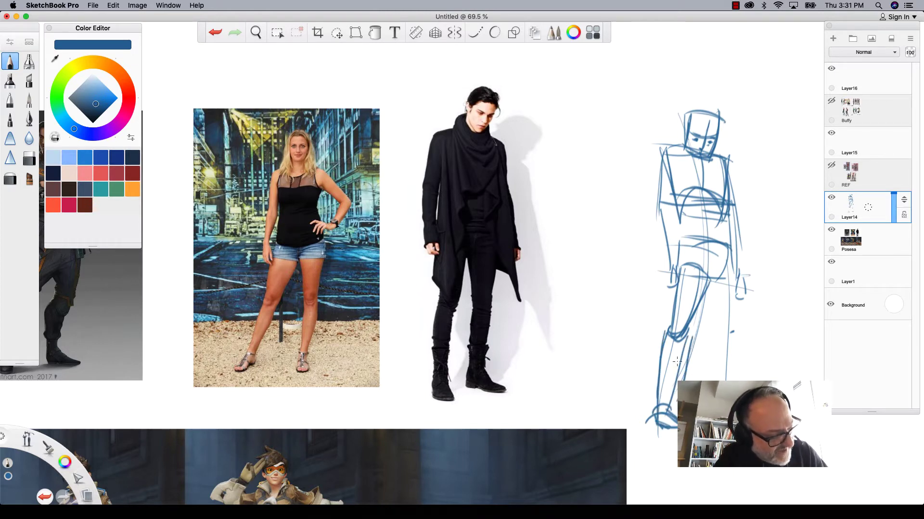
pyautogui.moveTo(692, 336); pyautogui.dragTo(667, 416)
pyautogui.moveTo(711, 287)
pyautogui.mouseDown()
pyautogui.moveTo(687, 262)
pyautogui.moveTo(700, 282)
pyautogui.moveTo(667, 328)
pyautogui.moveTo(683, 339)
pyautogui.mouseUp()
pyautogui.moveTo(685, 359); pyautogui.dragTo(667, 408)
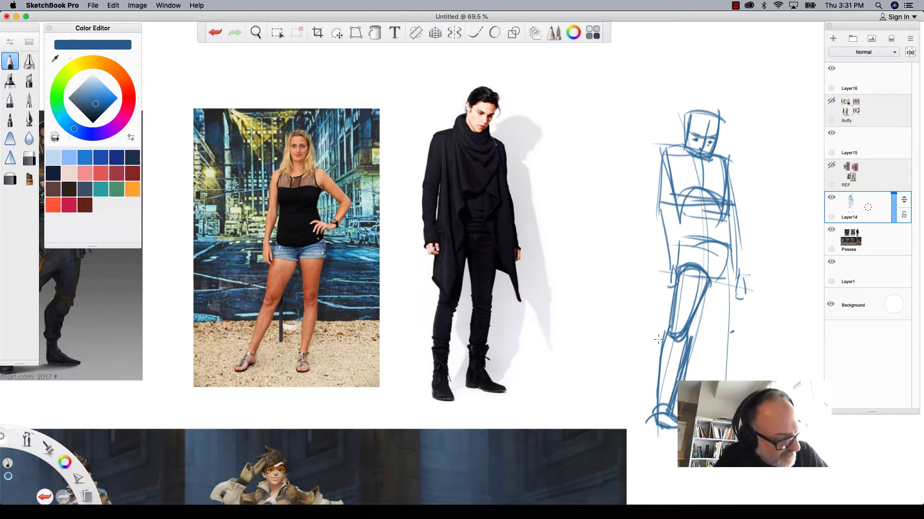
pyautogui.moveTo(671, 326); pyautogui.dragTo(658, 393)
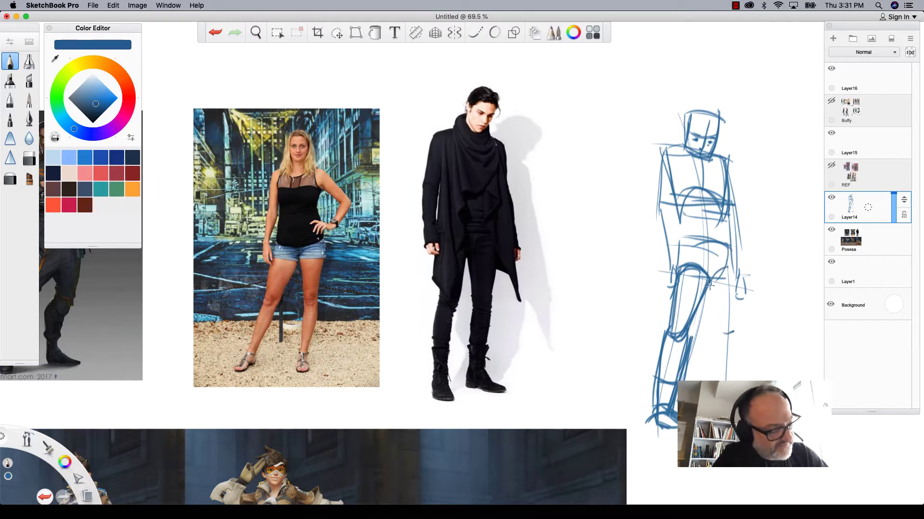
# Refine the shin sides, knee curve and lower leg near the foot.
pyautogui.moveTo(708, 280); pyautogui.dragTo(724, 335)
pyautogui.moveTo(732, 269)
pyautogui.mouseDown()
pyautogui.moveTo(736, 341)
pyautogui.moveTo(706, 296)
pyautogui.moveTo(721, 344)
pyautogui.mouseUp()
pyautogui.moveTo(733, 272); pyautogui.dragTo(733, 380)
pyautogui.moveTo(726, 339); pyautogui.dragTo(719, 379)
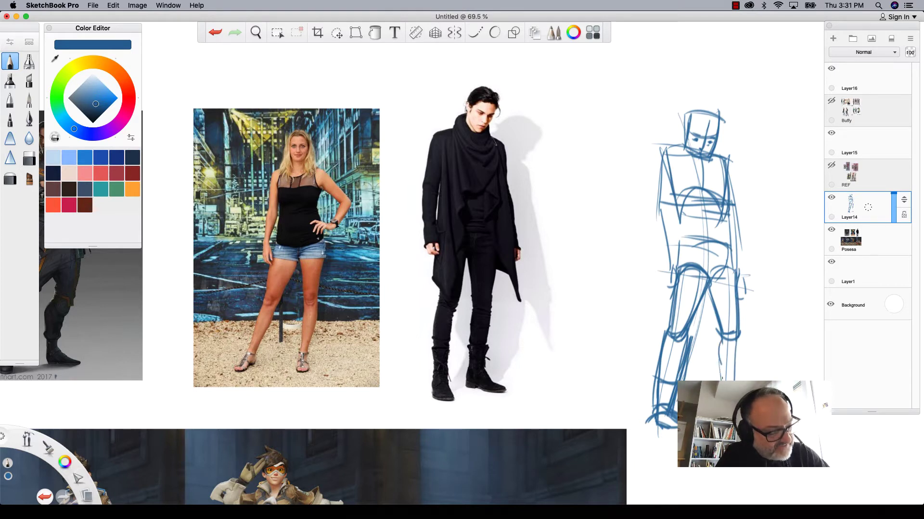
pyautogui.moveTo(720, 340); pyautogui.dragTo(720, 370)
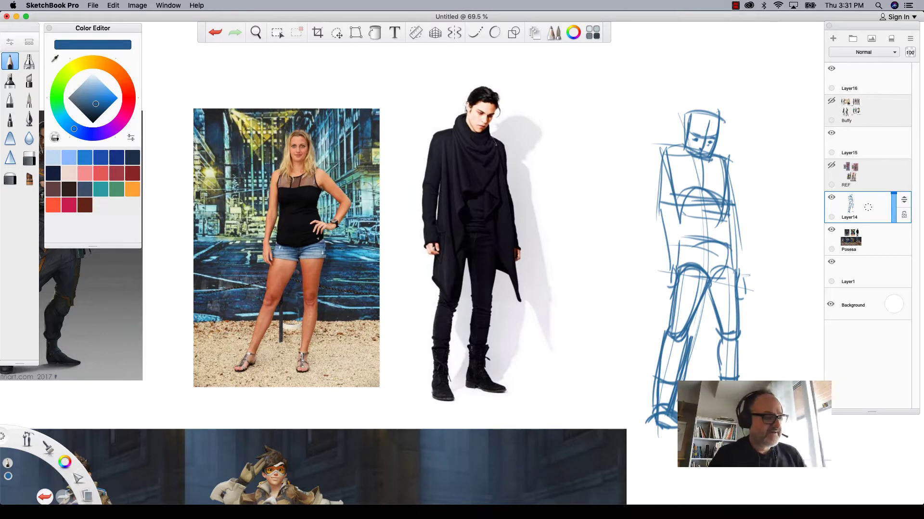
# Draw a leg study beside the male reference: thigh, knee, shin, calf and foot.
pyautogui.moveTo(576, 198); pyautogui.dragTo(562, 383)
pyautogui.moveTo(600, 225)
pyautogui.mouseDown()
pyautogui.moveTo(557, 238)
pyautogui.moveTo(563, 282)
pyautogui.mouseUp()
pyautogui.moveTo(600, 222)
pyautogui.mouseDown()
pyautogui.moveTo(577, 285)
pyautogui.moveTo(566, 385)
pyautogui.mouseUp()
pyautogui.moveTo(561, 279)
pyautogui.mouseDown()
pyautogui.moveTo(550, 320)
pyautogui.moveTo(560, 366)
pyautogui.moveTo(593, 381)
pyautogui.moveTo(554, 388)
pyautogui.moveTo(550, 368)
pyautogui.moveTo(583, 383)
pyautogui.moveTo(559, 372)
pyautogui.mouseUp()
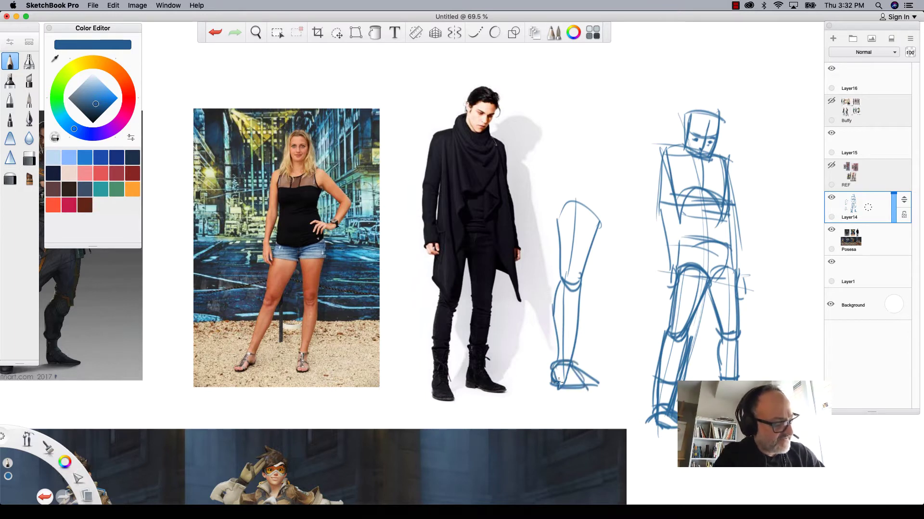
# Darken the leg study's shin and thigh, and add lines along the figure's right torso and left hip.
pyautogui.moveTo(578, 287); pyautogui.dragTo(575, 360)
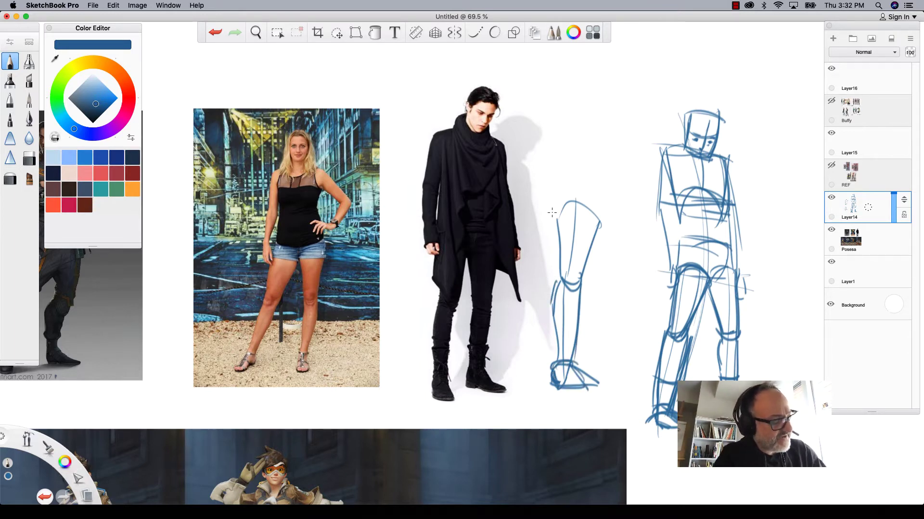
pyautogui.moveTo(561, 206); pyautogui.dragTo(602, 226)
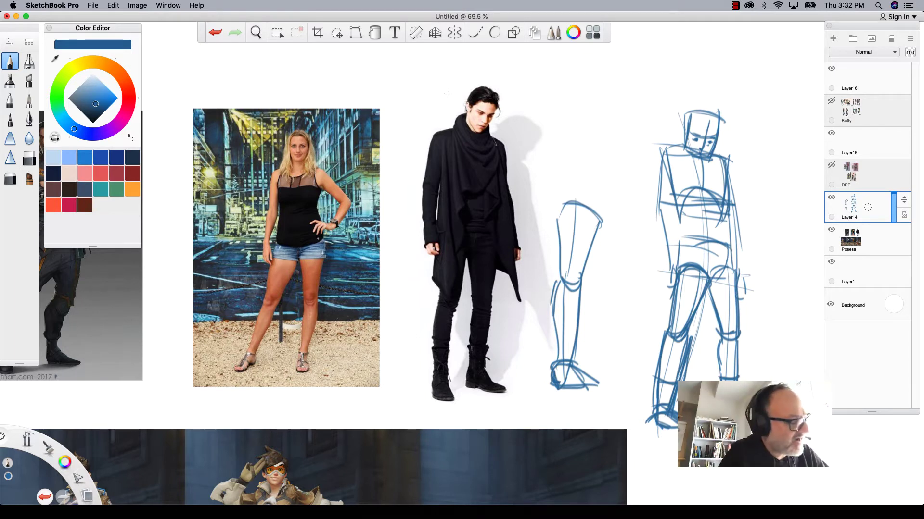
pyautogui.moveTo(730, 166); pyautogui.dragTo(760, 336)
pyautogui.moveTo(675, 238); pyautogui.dragTo(657, 311)
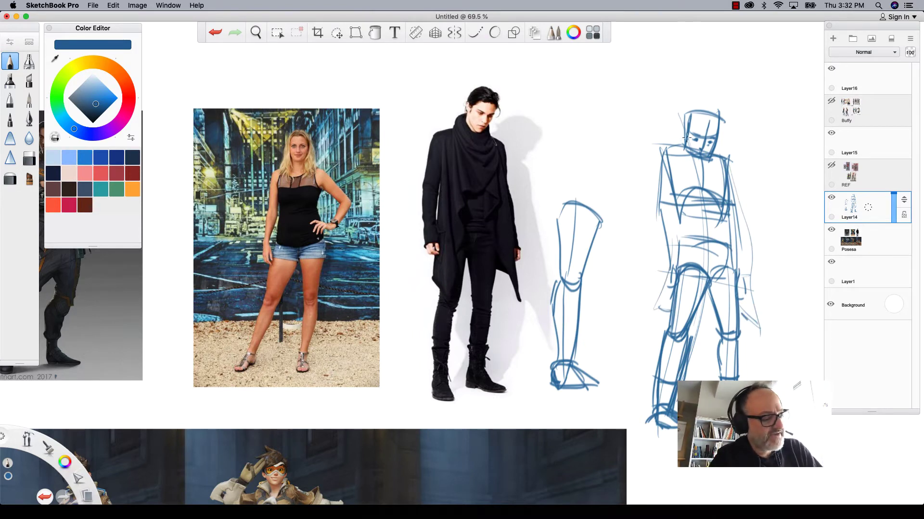
# Refine the figure's head, jaw and shoulders and redraw the torso edges with a chest line.
pyautogui.moveTo(700, 134); pyautogui.dragTo(675, 172)
pyautogui.moveTo(731, 150); pyautogui.dragTo(729, 160)
pyautogui.moveTo(730, 158); pyautogui.dragTo(692, 167)
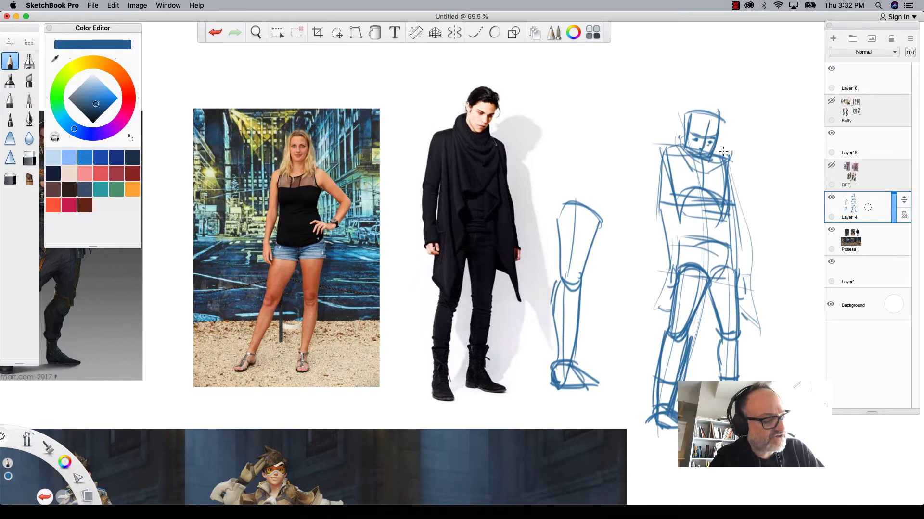
pyautogui.moveTo(726, 140)
pyautogui.mouseDown()
pyautogui.moveTo(714, 164)
pyautogui.moveTo(724, 158)
pyautogui.moveTo(680, 147)
pyautogui.mouseUp()
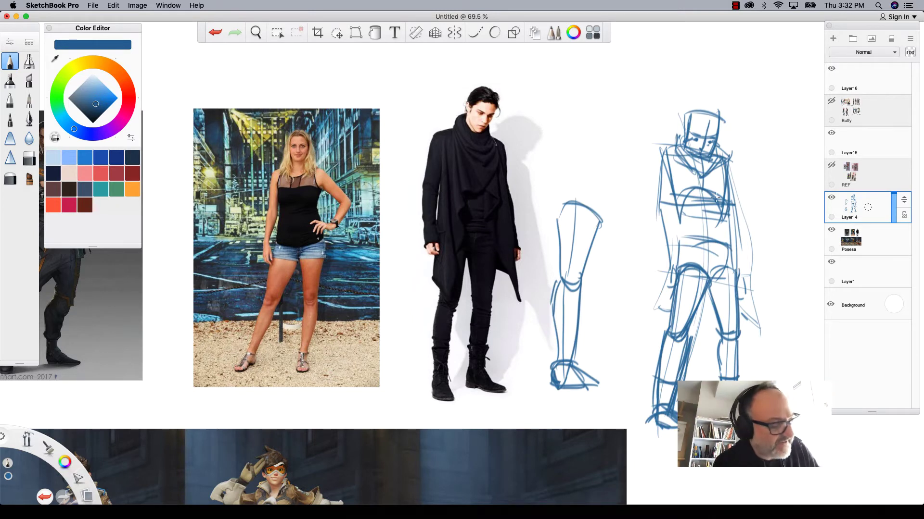
pyautogui.moveTo(673, 210); pyautogui.dragTo(724, 201)
pyautogui.moveTo(730, 168)
pyautogui.mouseDown()
pyautogui.moveTo(724, 207)
pyautogui.moveTo(667, 204)
pyautogui.mouseUp()
pyautogui.moveTo(660, 155); pyautogui.dragTo(674, 211)
pyautogui.moveTo(735, 150); pyautogui.dragTo(671, 159)
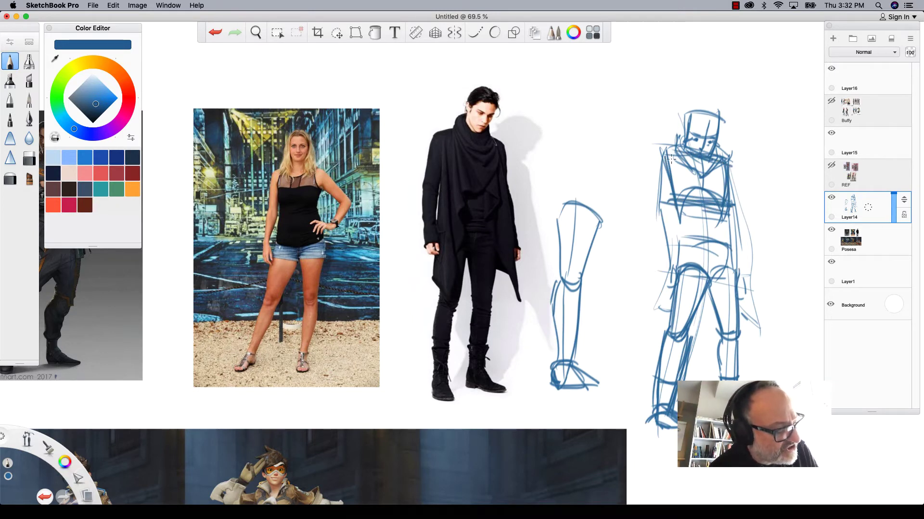
# Hatch across the figure's chest and waist, adding a left shoulder stroke.
pyautogui.moveTo(727, 158)
pyautogui.mouseDown()
pyautogui.moveTo(706, 198)
pyautogui.moveTo(686, 195)
pyautogui.mouseUp()
pyautogui.moveTo(700, 153)
pyautogui.mouseDown()
pyautogui.moveTo(650, 155)
pyautogui.moveTo(669, 192)
pyautogui.mouseUp()
pyautogui.moveTo(724, 251)
pyautogui.mouseDown()
pyautogui.moveTo(680, 245)
pyautogui.moveTo(734, 270)
pyautogui.moveTo(699, 273)
pyautogui.mouseUp()
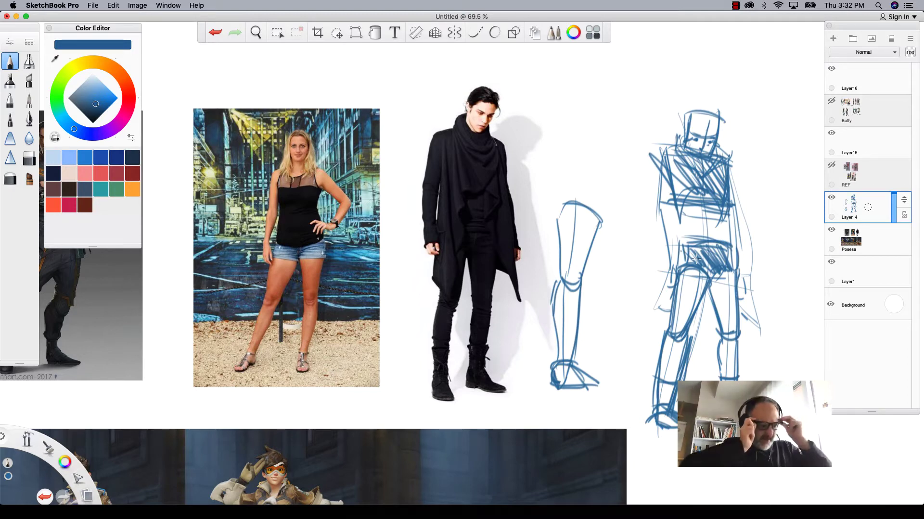
pyautogui.press('space')
# Pan to the armed male reference and draw a gesture curve topped with a box head.
pyautogui.moveTo(191, 309)
pyautogui.mouseDown()
pyautogui.moveTo(575, 307)
pyautogui.moveTo(556, 373)
pyautogui.moveTo(622, 358)
pyautogui.mouseUp()
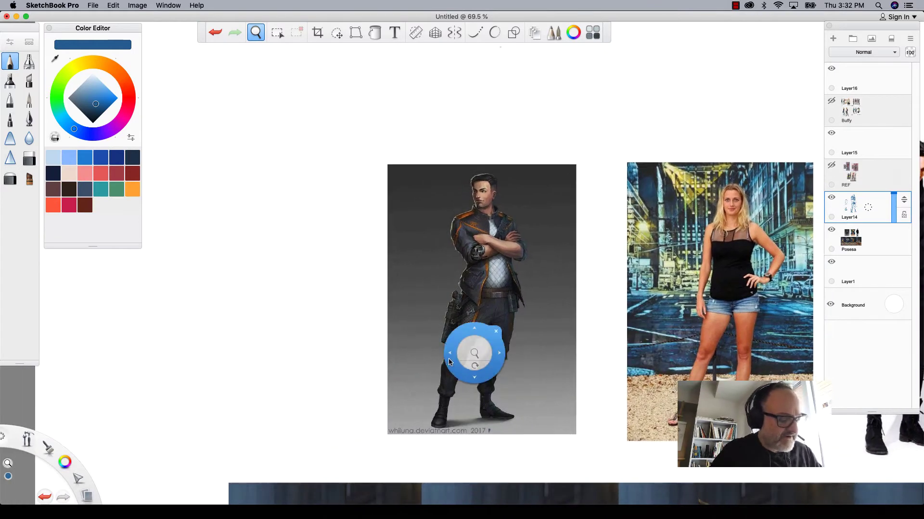
pyautogui.moveTo(423, 354)
pyautogui.mouseDown()
pyautogui.moveTo(474, 368)
pyautogui.moveTo(449, 318)
pyautogui.mouseUp()
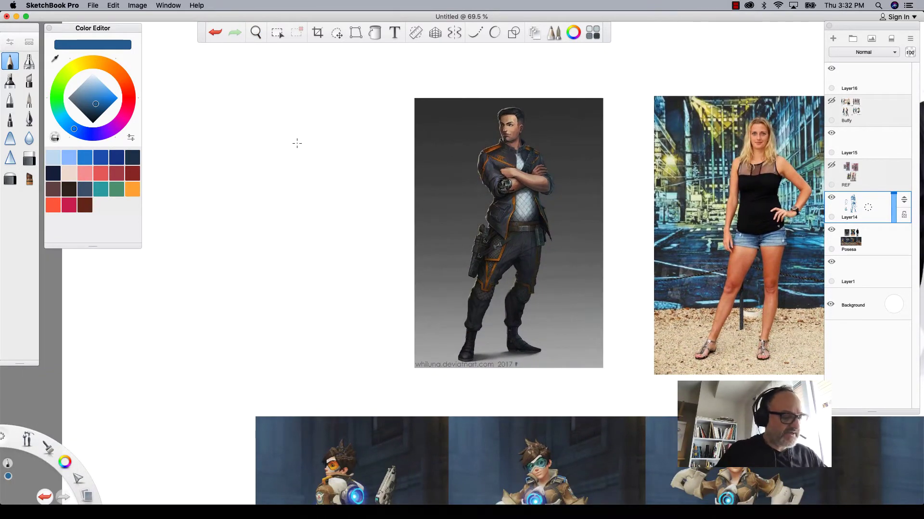
pyautogui.moveTo(275, 133); pyautogui.dragTo(245, 369)
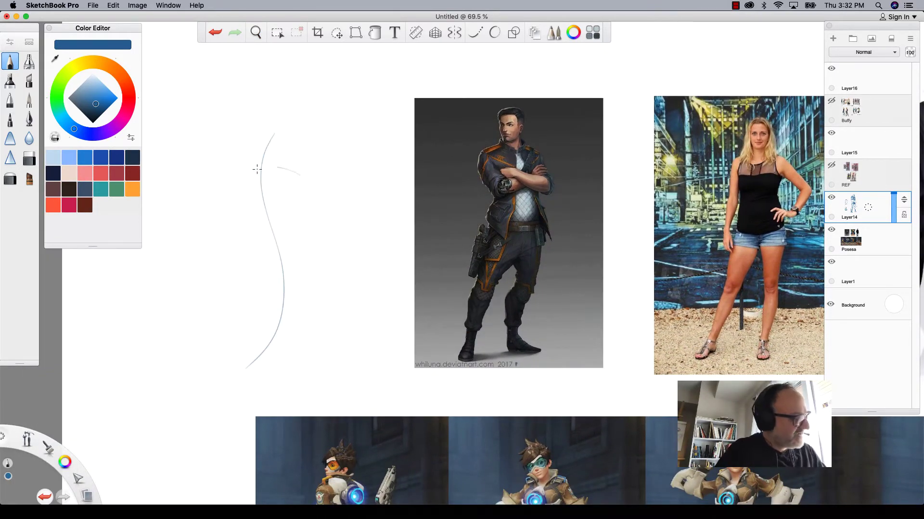
pyautogui.moveTo(277, 166); pyautogui.dragTo(240, 184)
pyautogui.moveTo(235, 183); pyautogui.dragTo(252, 222)
pyautogui.moveTo(295, 166); pyautogui.dragTo(291, 224)
pyautogui.moveTo(251, 223); pyautogui.dragTo(289, 214)
pyautogui.moveTo(239, 183); pyautogui.dragTo(296, 165)
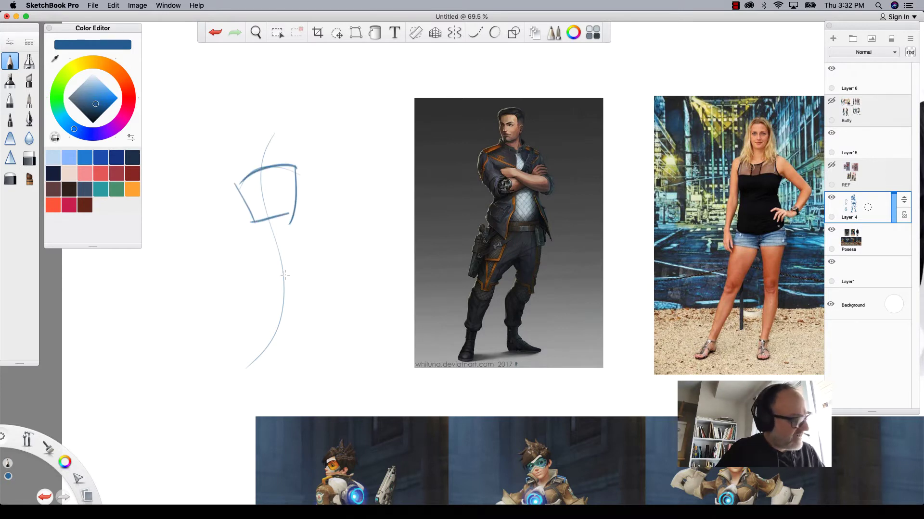
# Box in the chest, draw the spine line, and add legs ending in feet.
pyautogui.moveTo(307, 259); pyautogui.dragTo(258, 266)
pyautogui.moveTo(294, 167); pyautogui.dragTo(244, 174)
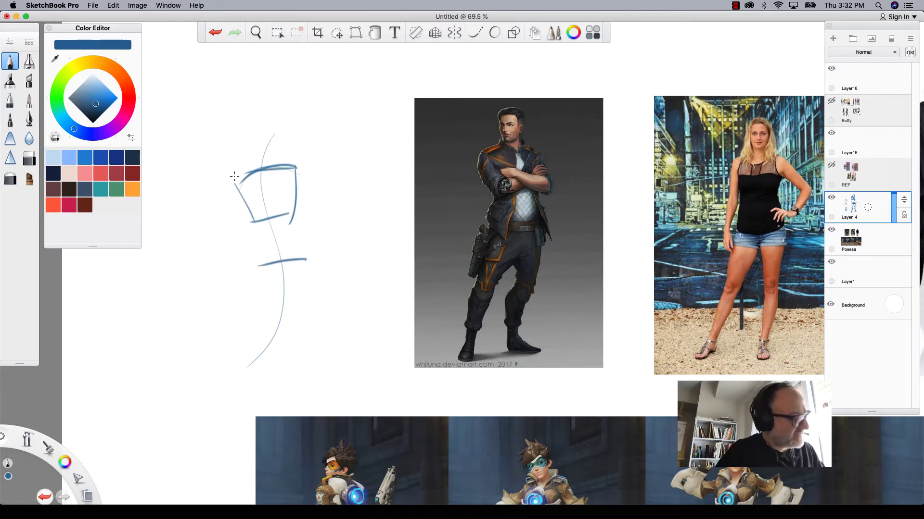
pyautogui.moveTo(305, 245); pyautogui.dragTo(306, 288)
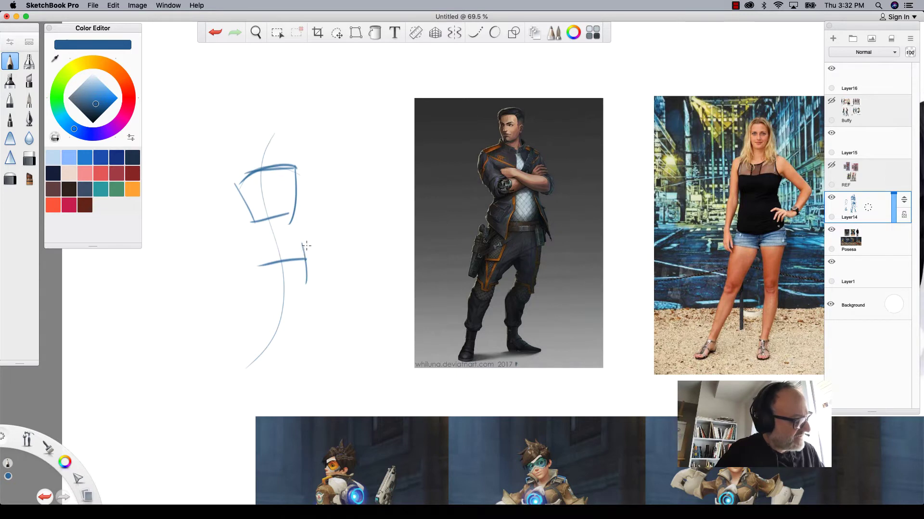
pyautogui.moveTo(256, 260); pyautogui.dragTo(306, 246)
pyautogui.moveTo(256, 260)
pyautogui.mouseDown()
pyautogui.moveTo(259, 287)
pyautogui.moveTo(306, 280)
pyautogui.moveTo(300, 372)
pyautogui.mouseUp()
pyautogui.moveTo(271, 276); pyautogui.dragTo(231, 396)
pyautogui.moveTo(300, 370); pyautogui.dragTo(313, 373)
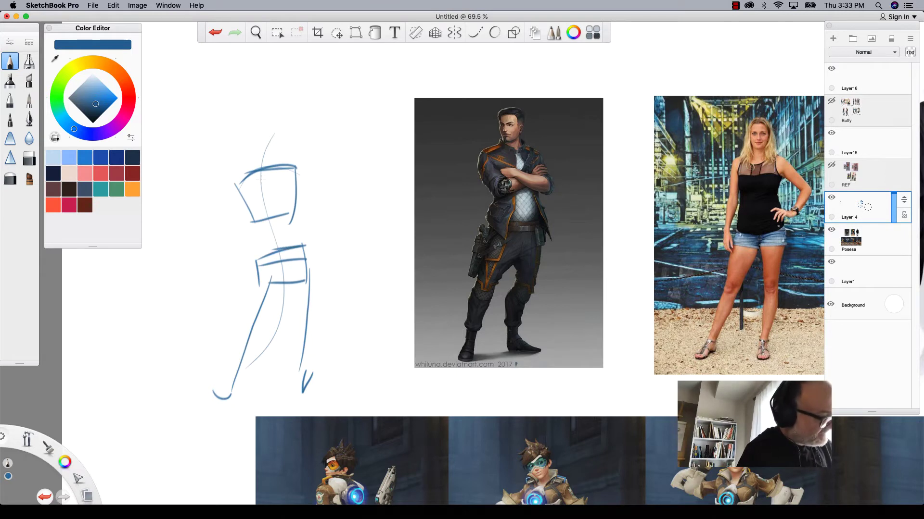
# Draw a head box and neck above the rib cage and extend the torso lines.
pyautogui.moveTo(273, 154); pyautogui.dragTo(265, 191)
pyautogui.moveTo(243, 130)
pyautogui.mouseDown()
pyautogui.moveTo(289, 137)
pyautogui.moveTo(251, 159)
pyautogui.mouseUp()
pyautogui.moveTo(281, 120); pyautogui.dragTo(282, 156)
pyautogui.moveTo(283, 121); pyautogui.dragTo(243, 128)
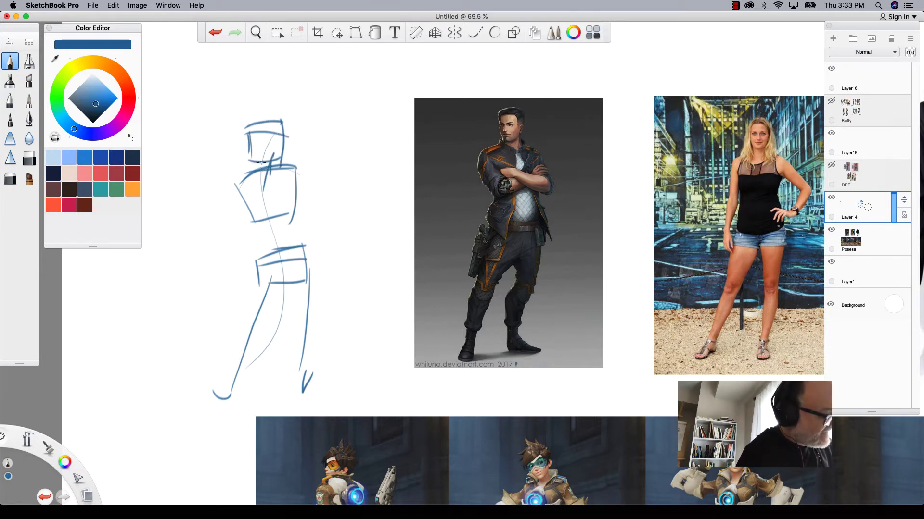
pyautogui.moveTo(255, 163)
pyautogui.mouseDown()
pyautogui.moveTo(332, 196)
pyautogui.moveTo(309, 247)
pyautogui.moveTo(288, 239)
pyautogui.mouseUp()
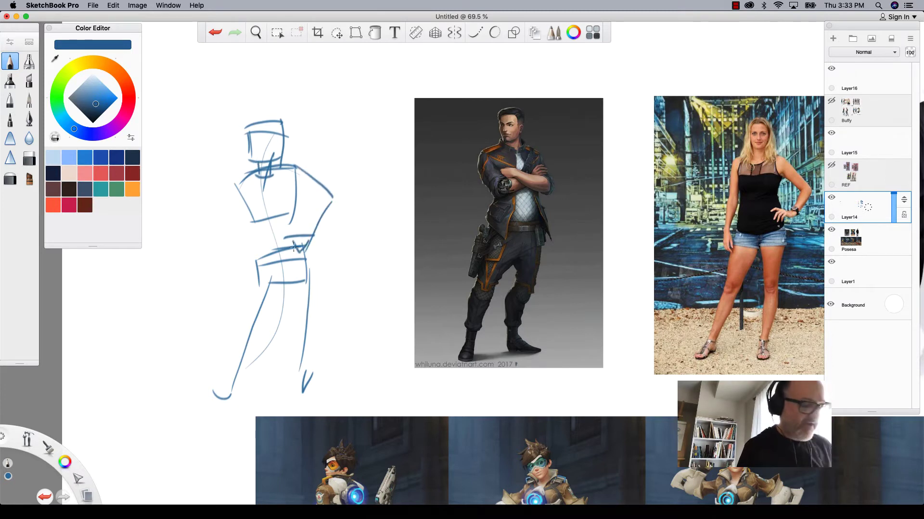
pyautogui.moveTo(244, 200)
pyautogui.mouseDown()
pyautogui.moveTo(237, 249)
pyautogui.moveTo(248, 301)
pyautogui.moveTo(257, 296)
pyautogui.mouseUp()
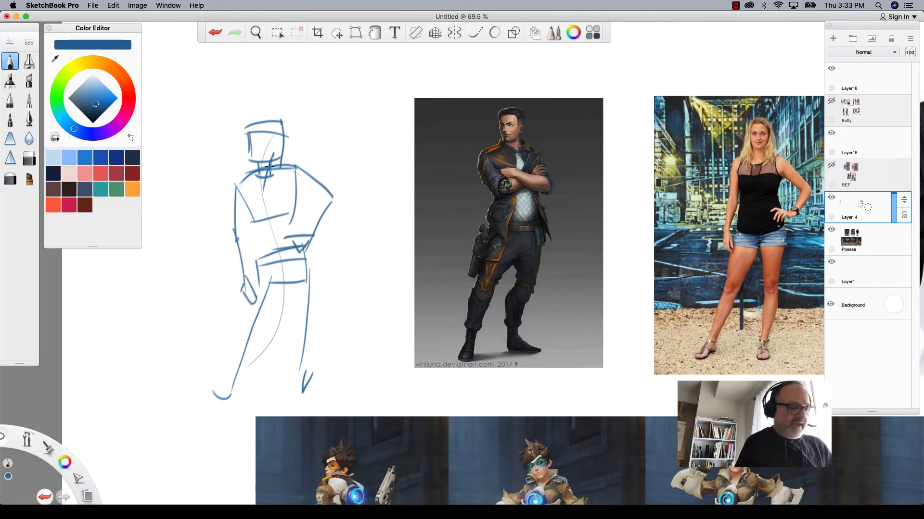
pyautogui.moveTo(248, 210); pyautogui.dragTo(269, 257)
pyautogui.moveTo(291, 213); pyautogui.dragTo(297, 243)
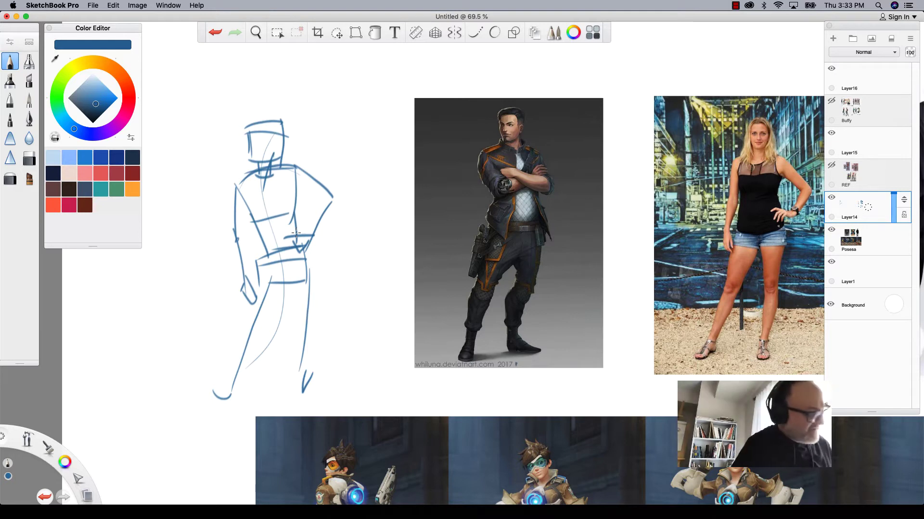
# Outline and hatch the belt-and-hip plane and the chest planes.
pyautogui.moveTo(298, 235)
pyautogui.mouseDown()
pyautogui.moveTo(264, 248)
pyautogui.moveTo(267, 283)
pyautogui.moveTo(308, 276)
pyautogui.mouseUp()
pyautogui.moveTo(255, 279); pyautogui.dragTo(311, 274)
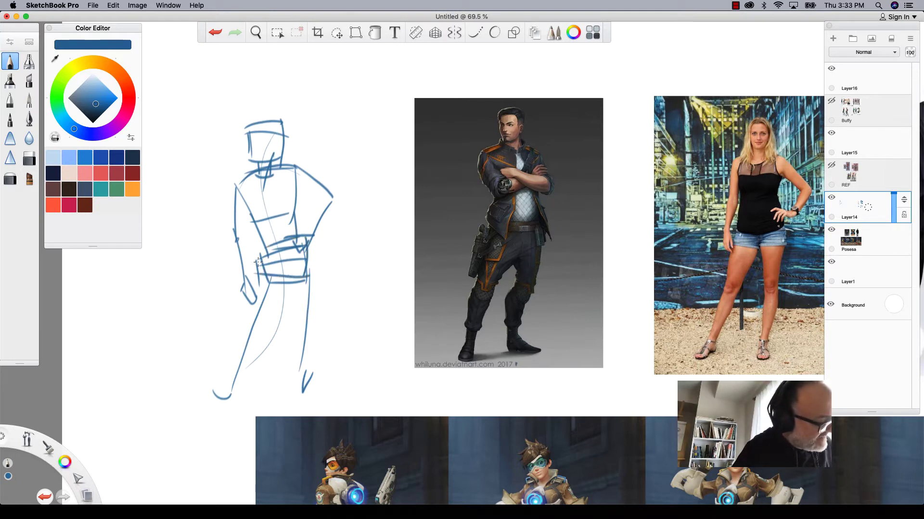
pyautogui.moveTo(308, 236)
pyautogui.mouseDown()
pyautogui.moveTo(298, 263)
pyautogui.moveTo(294, 246)
pyautogui.mouseUp()
pyautogui.moveTo(291, 278)
pyautogui.mouseDown()
pyautogui.moveTo(279, 246)
pyautogui.moveTo(262, 253)
pyautogui.mouseUp()
pyautogui.moveTo(269, 247); pyautogui.dragTo(268, 240)
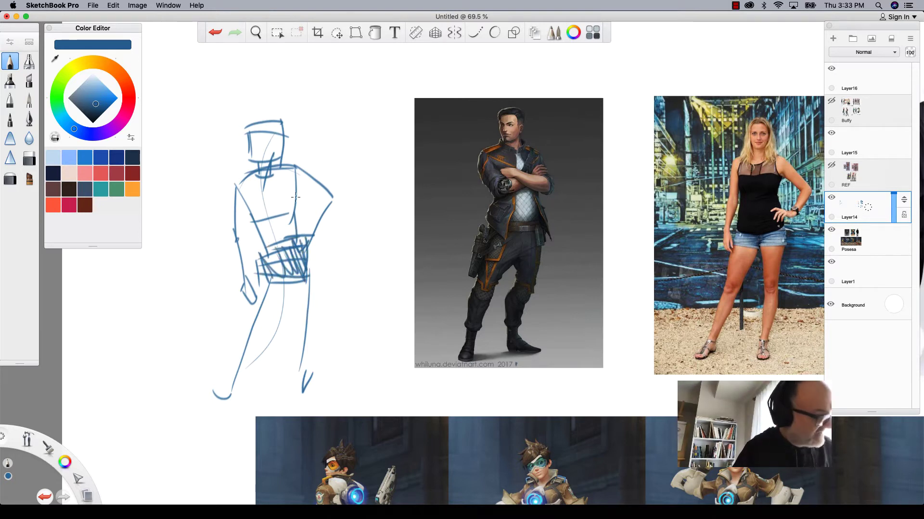
pyautogui.moveTo(295, 171)
pyautogui.mouseDown()
pyautogui.moveTo(292, 219)
pyautogui.moveTo(251, 215)
pyautogui.mouseUp()
pyautogui.moveTo(241, 183); pyautogui.dragTo(258, 219)
pyautogui.moveTo(246, 177)
pyautogui.mouseDown()
pyautogui.moveTo(264, 218)
pyautogui.moveTo(278, 216)
pyautogui.mouseUp()
pyautogui.moveTo(267, 177); pyautogui.dragTo(290, 214)
pyautogui.moveTo(284, 172); pyautogui.dragTo(296, 207)
# Draw the right leg to the foot, mark both knees, and switch the colour to orange.
pyautogui.moveTo(291, 274)
pyautogui.mouseDown()
pyautogui.moveTo(294, 392)
pyautogui.moveTo(191, 408)
pyautogui.moveTo(231, 402)
pyautogui.mouseUp()
pyautogui.moveTo(310, 317); pyautogui.dragTo(294, 322)
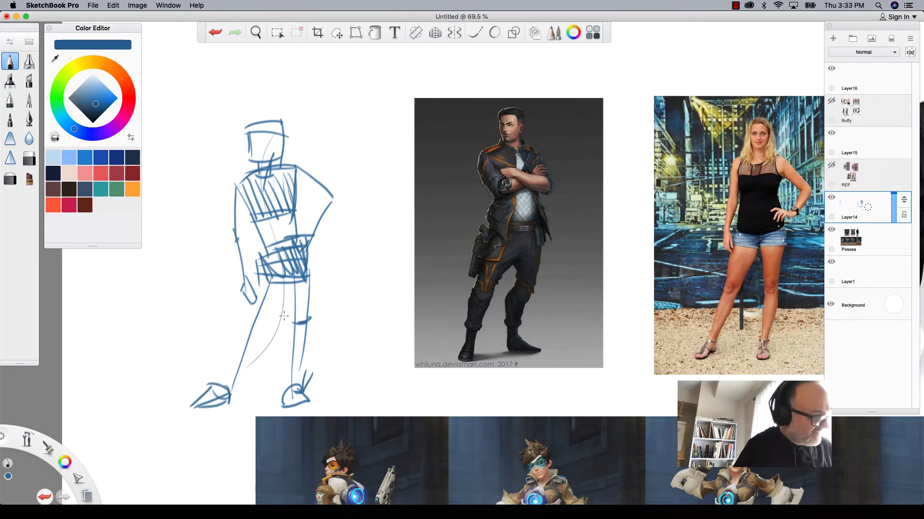
pyautogui.moveTo(238, 318); pyautogui.dragTo(253, 326)
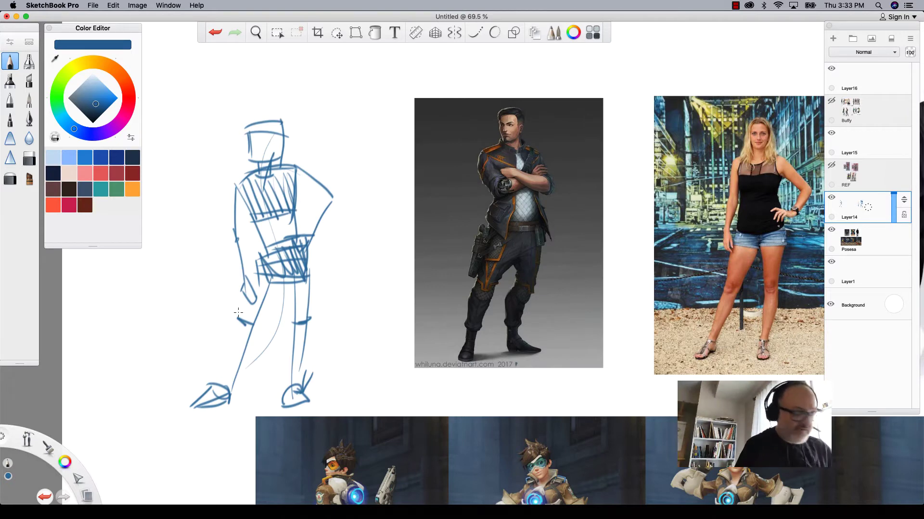
pyautogui.click(132, 187)
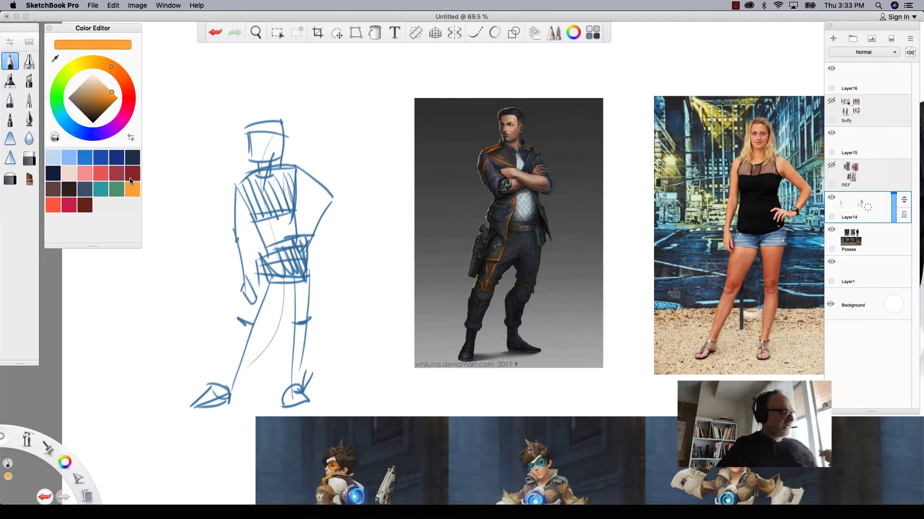
# Zoom in and trace orange outlines along both thighs, the shins and the left foot.
pyautogui.press('space')
pyautogui.moveTo(263, 263)
pyautogui.mouseDown()
pyautogui.moveTo(279, 271)
pyautogui.moveTo(396, 195)
pyautogui.moveTo(398, 265)
pyautogui.mouseUp()
pyautogui.moveTo(413, 193)
pyautogui.mouseDown()
pyautogui.moveTo(410, 272)
pyautogui.moveTo(411, 262)
pyautogui.mouseUp()
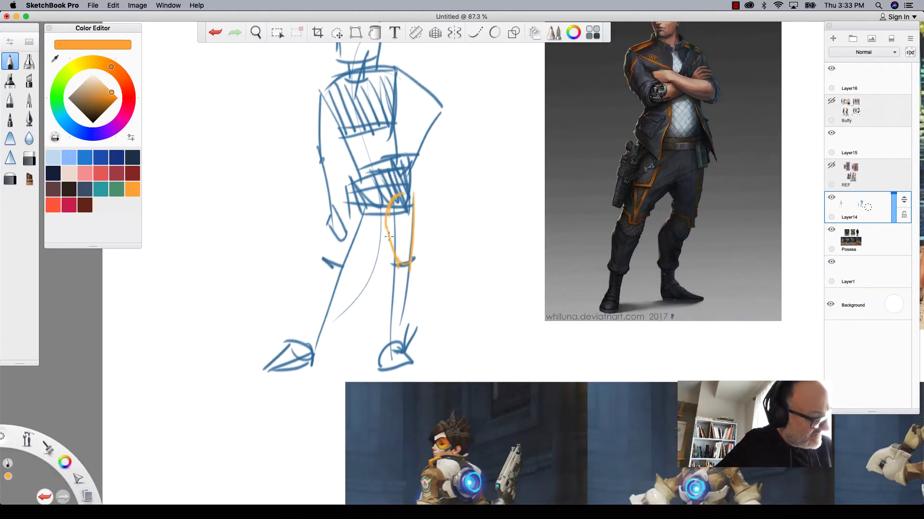
pyautogui.moveTo(354, 198)
pyautogui.mouseDown()
pyautogui.moveTo(383, 218)
pyautogui.moveTo(335, 267)
pyautogui.mouseUp()
pyautogui.moveTo(403, 195)
pyautogui.mouseDown()
pyautogui.moveTo(351, 270)
pyautogui.moveTo(332, 274)
pyautogui.moveTo(342, 308)
pyautogui.moveTo(319, 335)
pyautogui.mouseUp()
pyautogui.moveTo(330, 269)
pyautogui.mouseDown()
pyautogui.moveTo(300, 364)
pyautogui.moveTo(309, 347)
pyautogui.mouseUp()
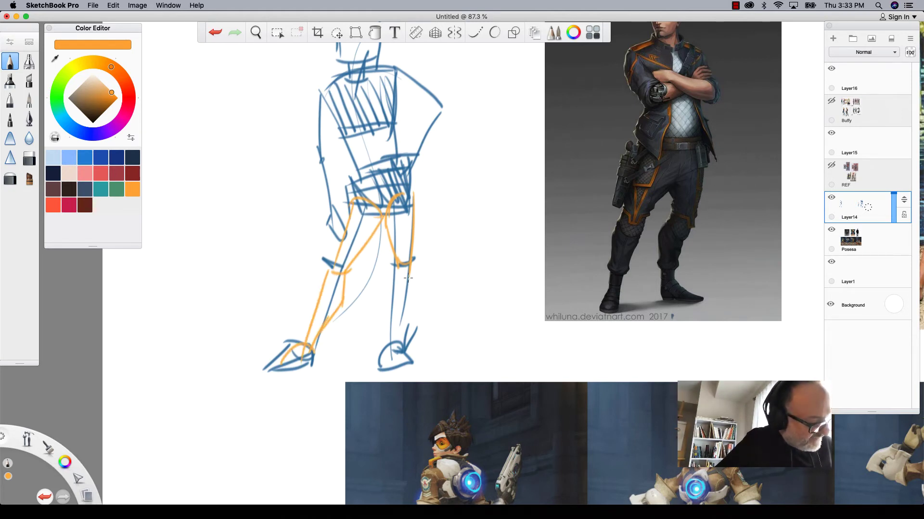
pyautogui.moveTo(412, 262)
pyautogui.mouseDown()
pyautogui.moveTo(394, 272)
pyautogui.moveTo(385, 215)
pyautogui.moveTo(384, 246)
pyautogui.mouseUp()
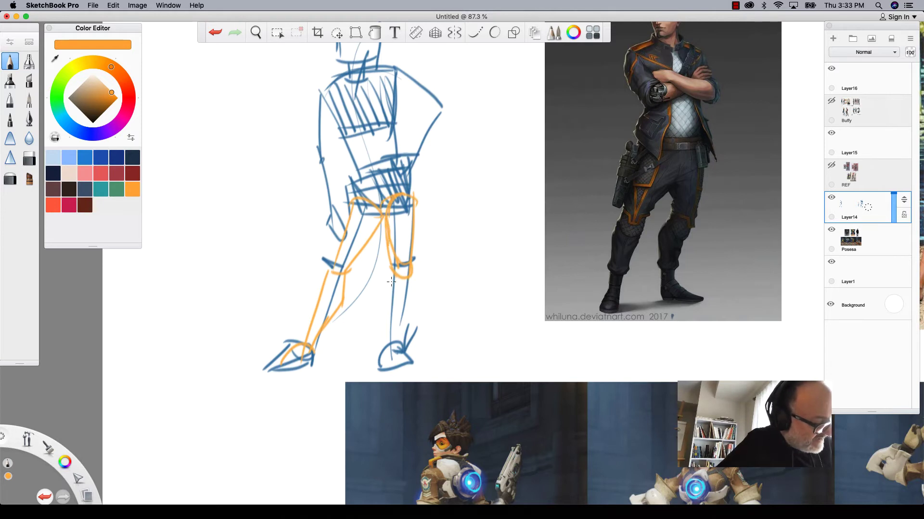
pyautogui.moveTo(410, 279)
pyautogui.mouseDown()
pyautogui.moveTo(390, 354)
pyautogui.moveTo(378, 313)
pyautogui.moveTo(382, 363)
pyautogui.mouseUp()
pyautogui.moveTo(310, 347); pyautogui.dragTo(265, 368)
pyautogui.moveTo(315, 364); pyautogui.dragTo(263, 369)
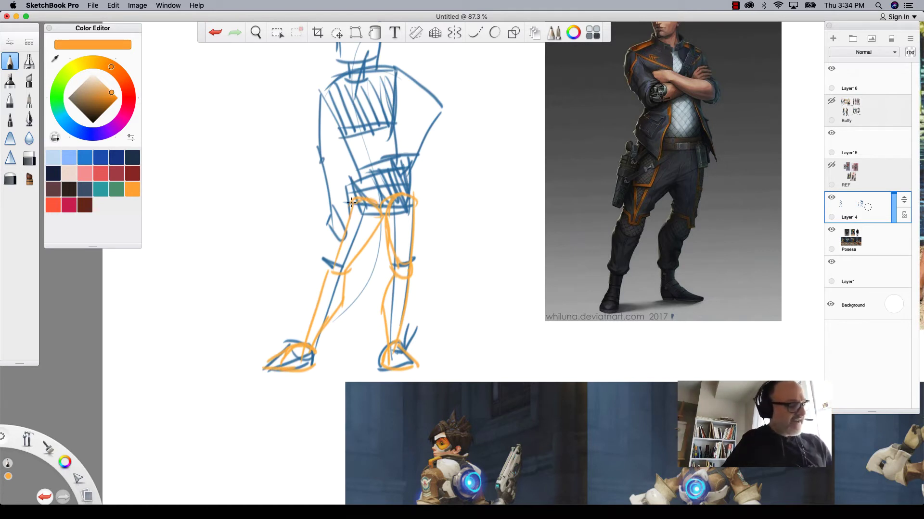
# Box in the pelvis and run orange lines down both torso sides to the right shoulder.
pyautogui.moveTo(415, 200)
pyautogui.mouseDown()
pyautogui.moveTo(387, 221)
pyautogui.moveTo(351, 214)
pyautogui.mouseUp()
pyautogui.moveTo(412, 169); pyautogui.dragTo(408, 202)
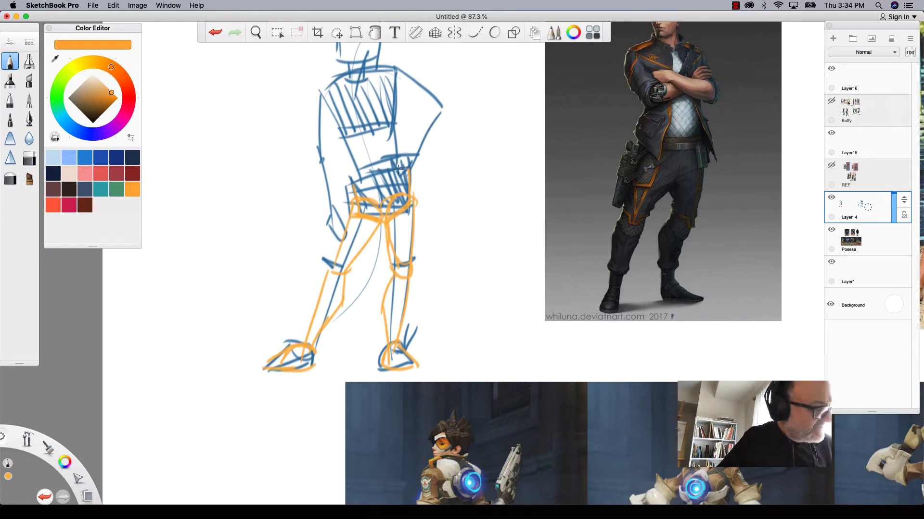
pyautogui.moveTo(354, 179); pyautogui.dragTo(409, 166)
pyautogui.moveTo(330, 86); pyautogui.dragTo(353, 144)
pyautogui.moveTo(395, 82)
pyautogui.mouseDown()
pyautogui.moveTo(390, 134)
pyautogui.moveTo(343, 139)
pyautogui.moveTo(320, 162)
pyautogui.mouseUp()
pyautogui.moveTo(329, 91); pyautogui.dragTo(317, 145)
pyautogui.moveTo(429, 110); pyautogui.dragTo(386, 84)
pyautogui.moveTo(395, 68); pyautogui.dragTo(410, 163)
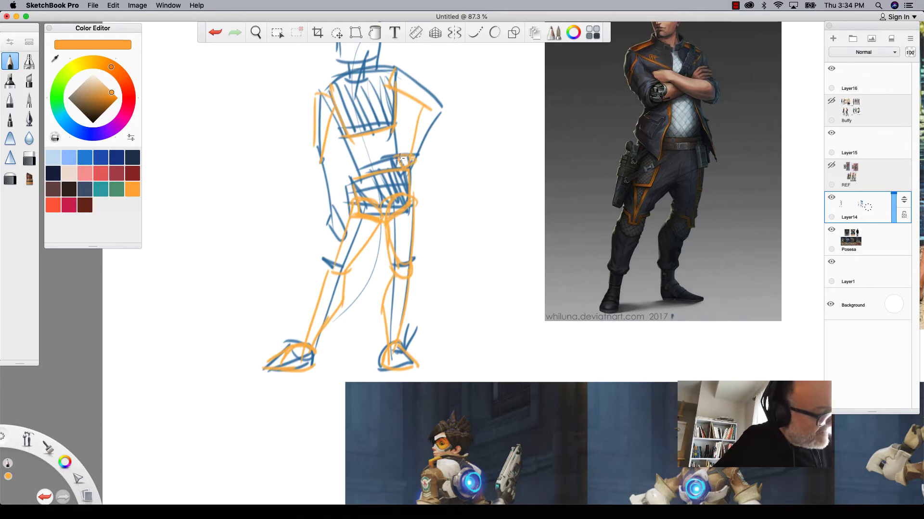
# Frame the Tracer references and block in a new orange figure's gesture line, head and chest.
pyautogui.moveTo(299, 217); pyautogui.dragTo(238, 200)
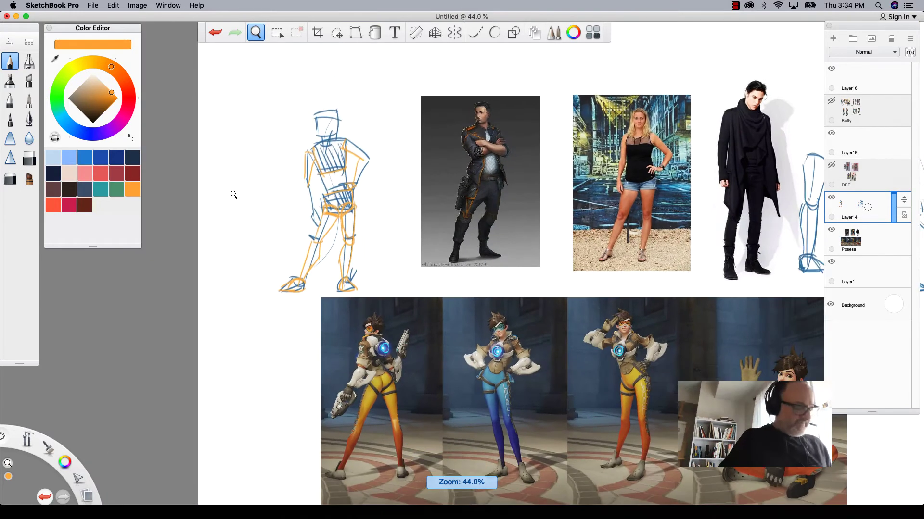
pyautogui.moveTo(239, 318); pyautogui.dragTo(331, 176)
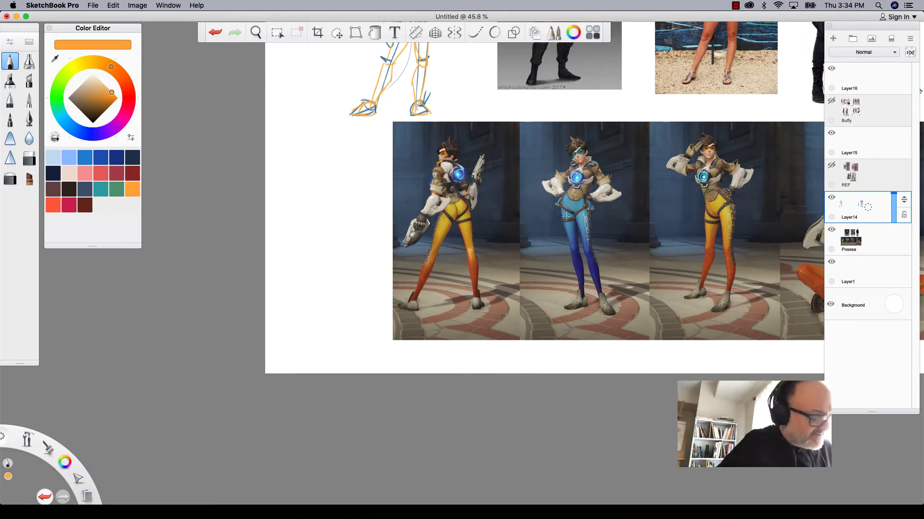
pyautogui.moveTo(333, 172); pyautogui.dragTo(385, 213)
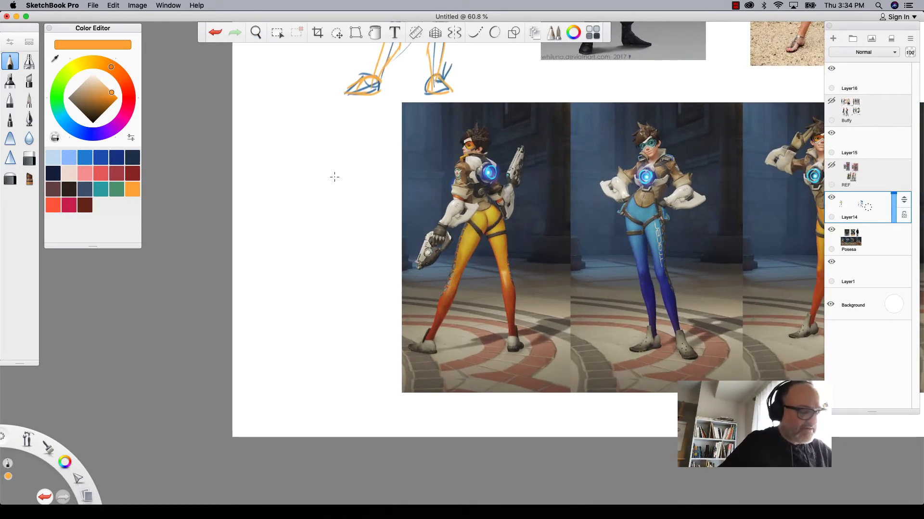
pyautogui.moveTo(312, 156); pyautogui.dragTo(304, 430)
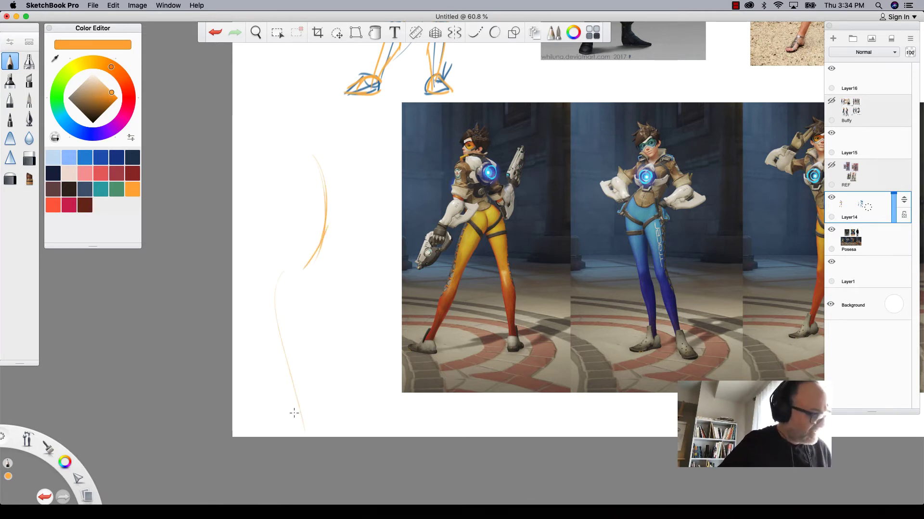
pyautogui.moveTo(319, 272); pyautogui.dragTo(387, 427)
pyautogui.moveTo(311, 163); pyautogui.dragTo(319, 175)
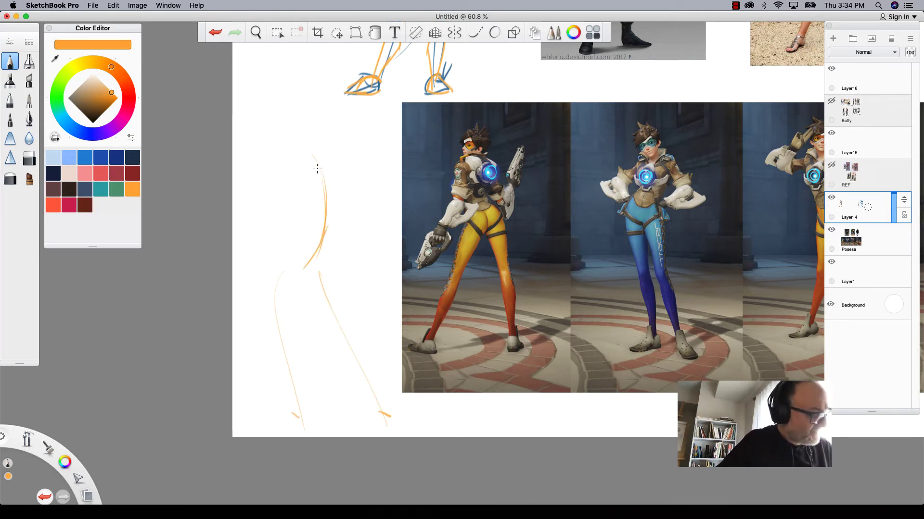
pyautogui.moveTo(316, 211); pyautogui.dragTo(344, 173)
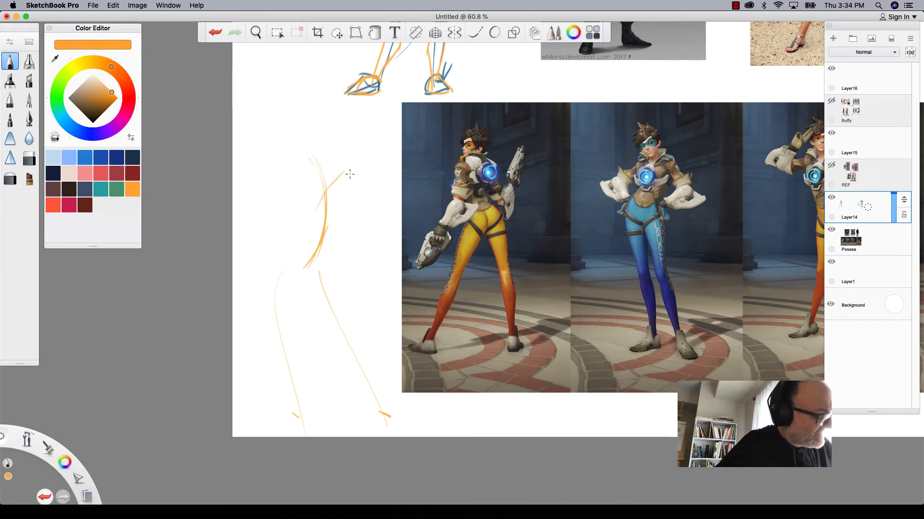
pyautogui.moveTo(294, 197)
pyautogui.mouseDown()
pyautogui.moveTo(351, 169)
pyautogui.moveTo(326, 215)
pyautogui.moveTo(287, 211)
pyautogui.mouseUp()
pyautogui.moveTo(351, 171); pyautogui.dragTo(291, 189)
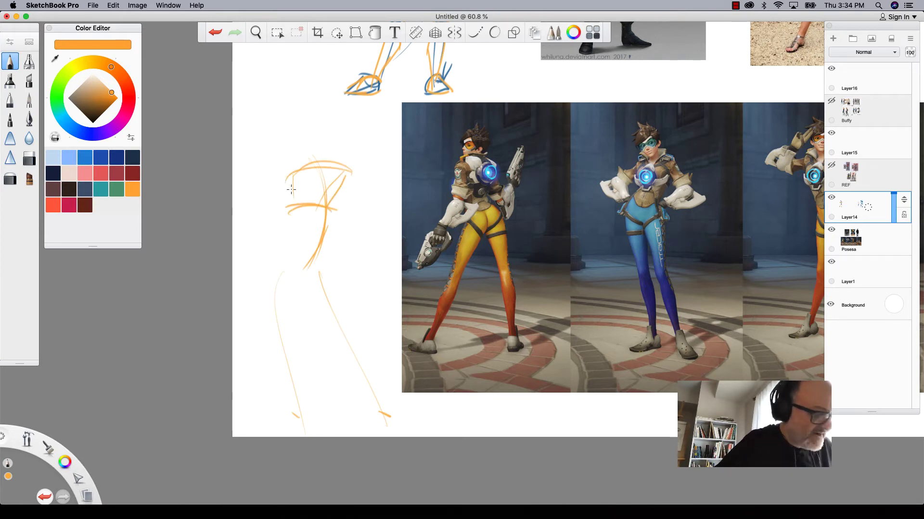
# Rough in the orange pelvis box, hip contour and both legs, then select the marker brush.
pyautogui.moveTo(312, 272); pyautogui.dragTo(284, 272)
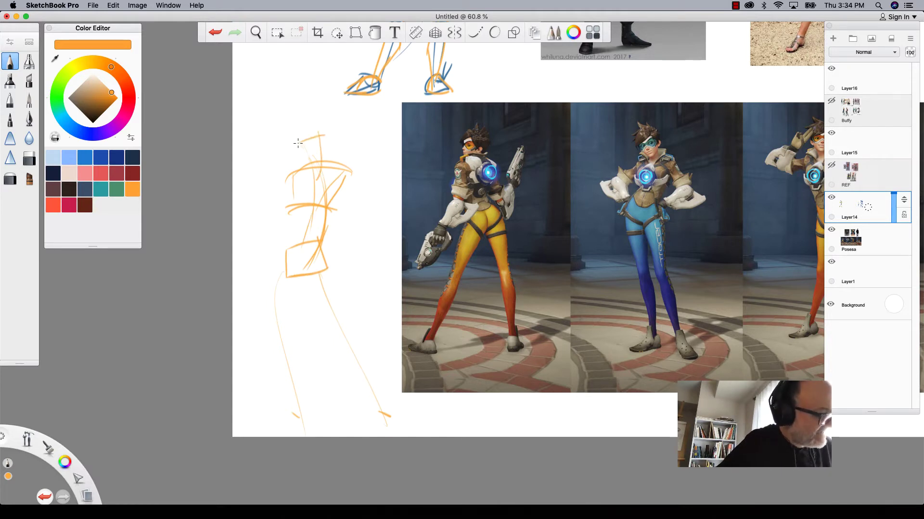
pyautogui.moveTo(345, 177)
pyautogui.mouseDown()
pyautogui.moveTo(357, 232)
pyautogui.moveTo(354, 281)
pyautogui.mouseUp()
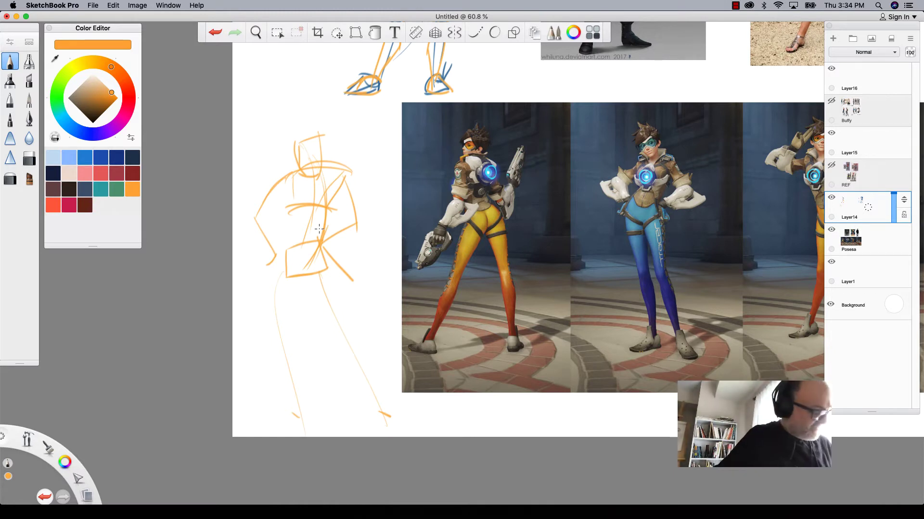
pyautogui.moveTo(340, 336); pyautogui.dragTo(356, 338)
pyautogui.moveTo(304, 266); pyautogui.dragTo(339, 329)
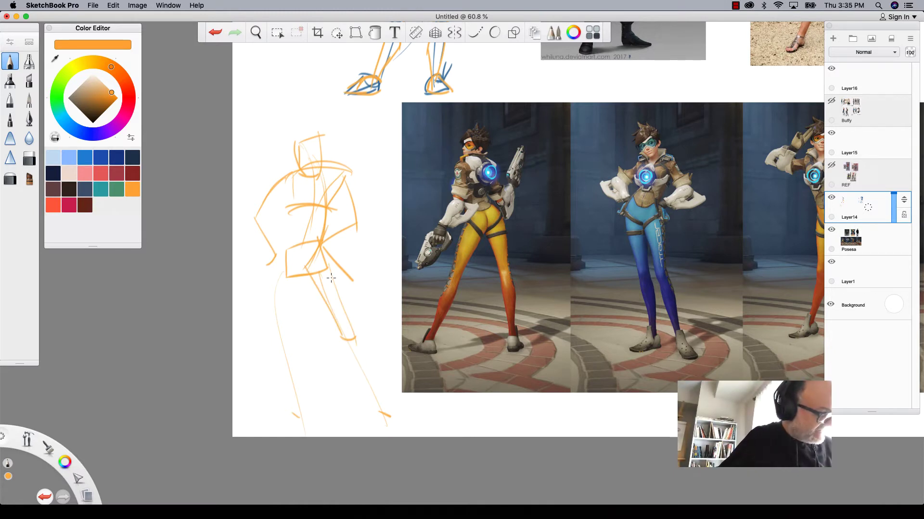
pyautogui.moveTo(303, 274)
pyautogui.mouseDown()
pyautogui.moveTo(317, 255)
pyautogui.moveTo(303, 279)
pyautogui.moveTo(336, 325)
pyautogui.mouseUp()
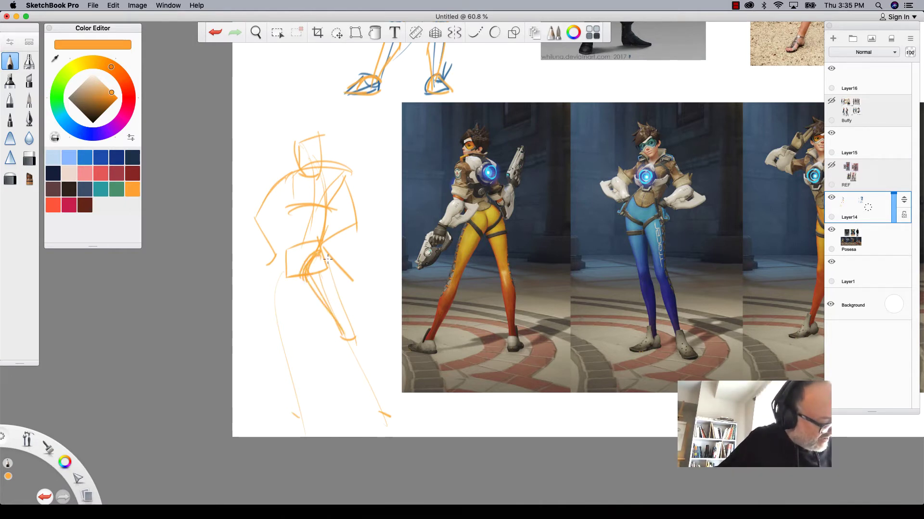
pyautogui.moveTo(330, 255)
pyautogui.mouseDown()
pyautogui.moveTo(352, 330)
pyautogui.moveTo(350, 320)
pyautogui.mouseUp()
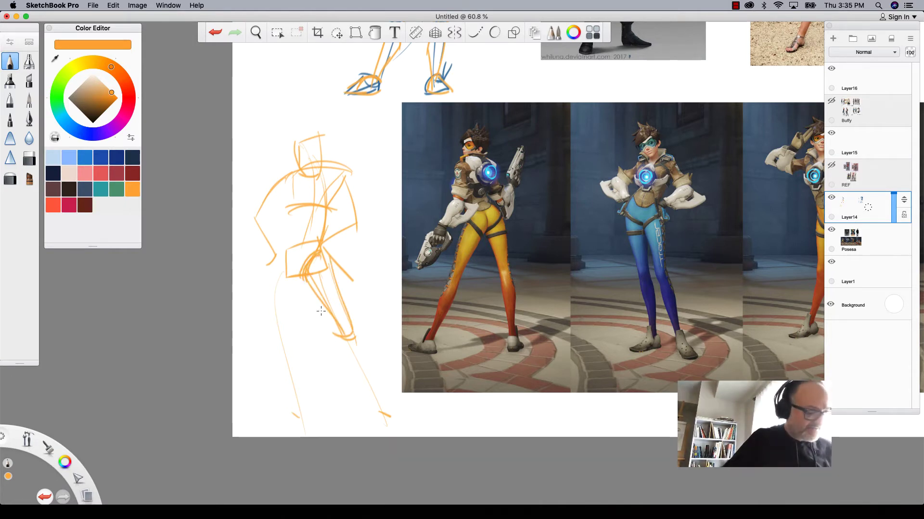
pyautogui.moveTo(295, 275); pyautogui.dragTo(280, 361)
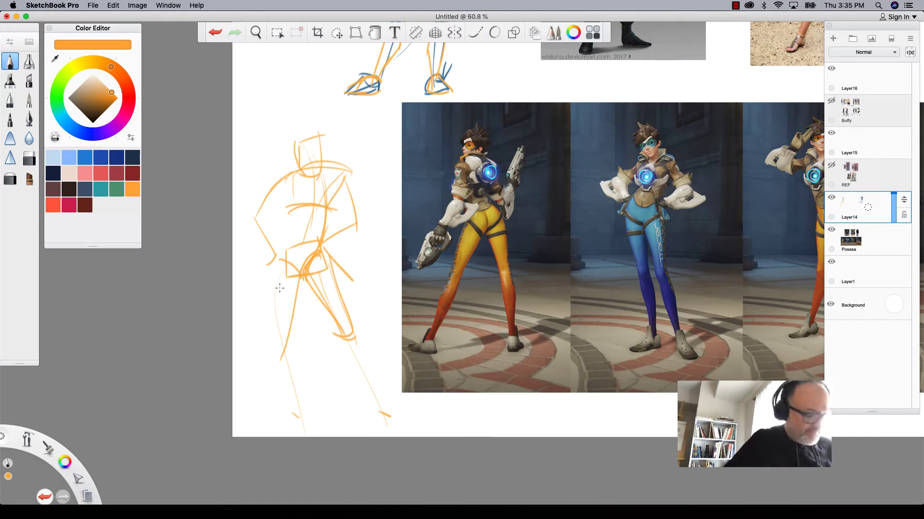
pyautogui.moveTo(278, 266); pyautogui.dragTo(274, 341)
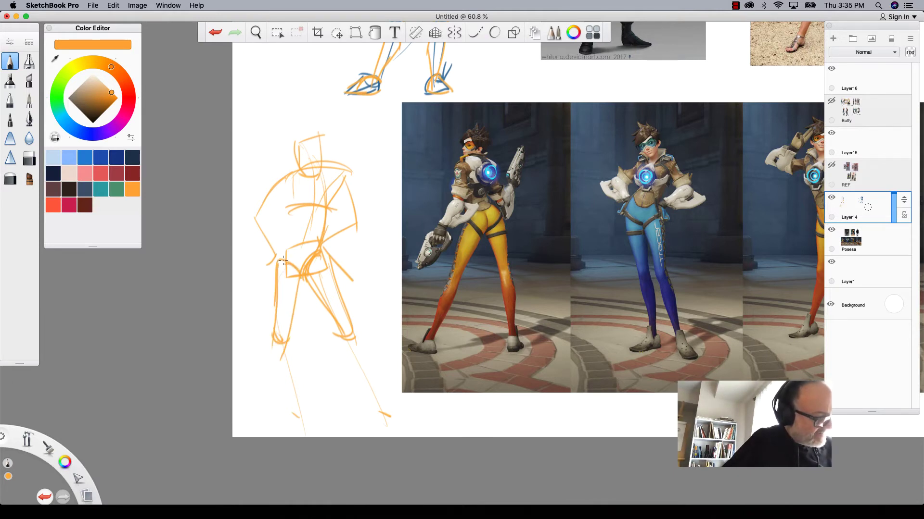
pyautogui.moveTo(283, 262); pyautogui.dragTo(287, 241)
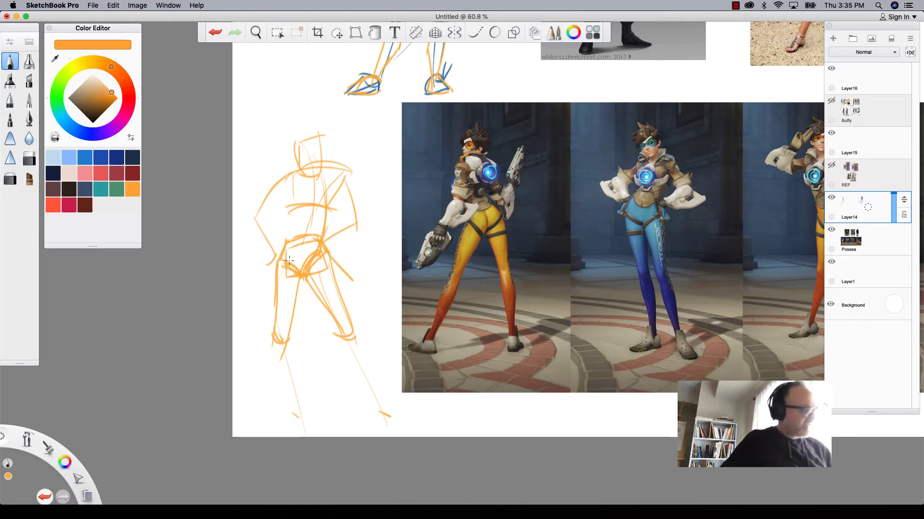
pyautogui.click(29, 179)
# Shade the pelvis block red with the marker, then lasso it and rotate it about 6° into place.
pyautogui.click(102, 174)
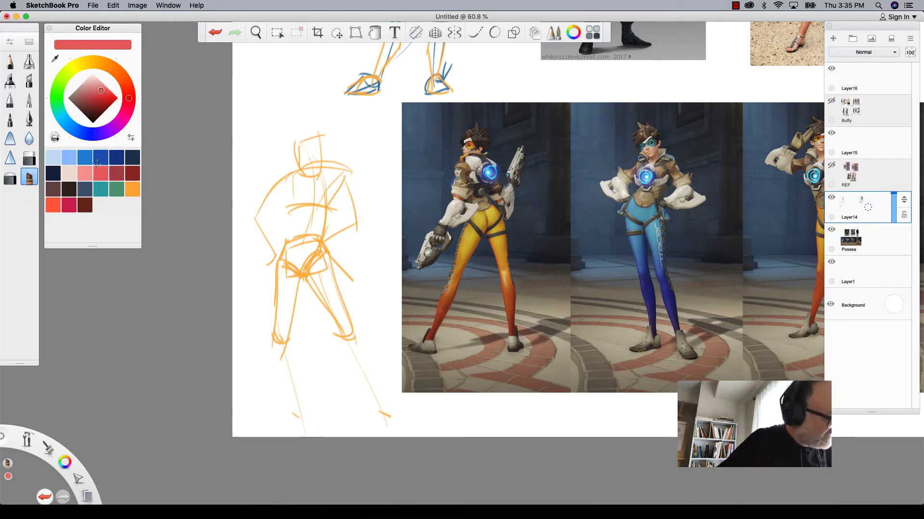
pyautogui.moveTo(318, 250)
pyautogui.mouseDown()
pyautogui.moveTo(312, 238)
pyautogui.moveTo(321, 255)
pyautogui.moveTo(282, 263)
pyautogui.moveTo(279, 247)
pyautogui.moveTo(304, 251)
pyautogui.moveTo(288, 249)
pyautogui.mouseUp()
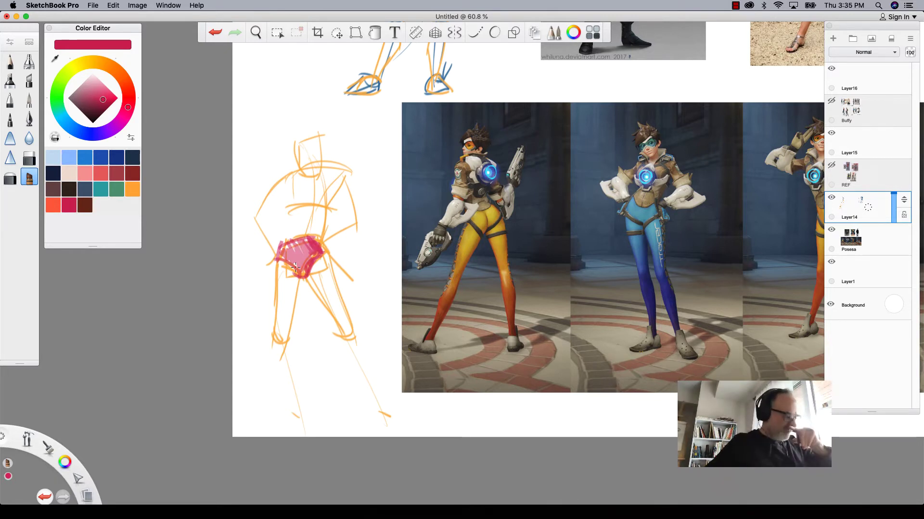
pyautogui.click(336, 32)
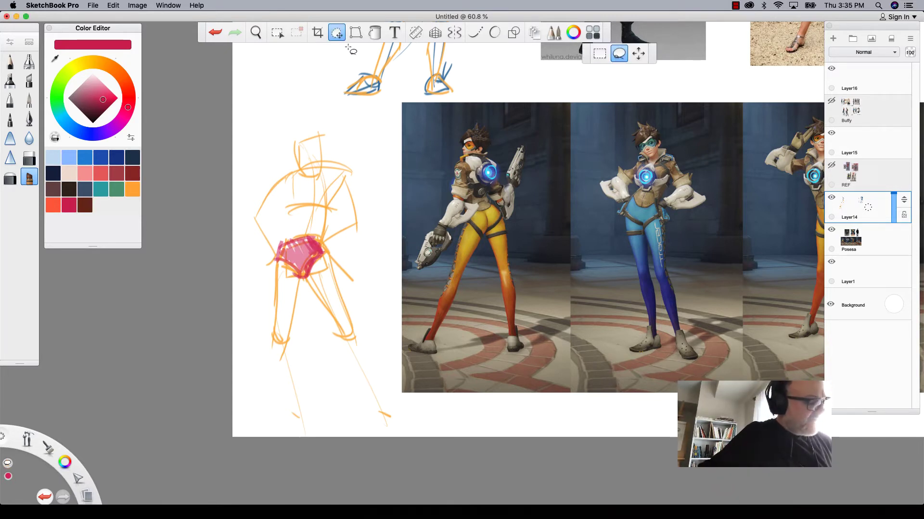
pyautogui.moveTo(277, 245)
pyautogui.mouseDown()
pyautogui.moveTo(335, 260)
pyautogui.moveTo(277, 247)
pyautogui.mouseUp()
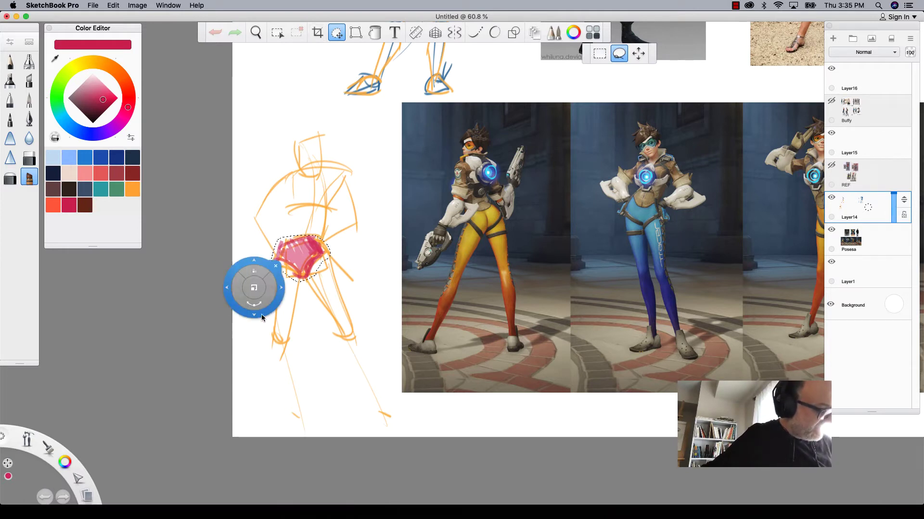
pyautogui.moveTo(236, 282)
pyautogui.mouseDown()
pyautogui.moveTo(231, 258)
pyautogui.moveTo(239, 288)
pyautogui.moveTo(271, 236)
pyautogui.mouseUp()
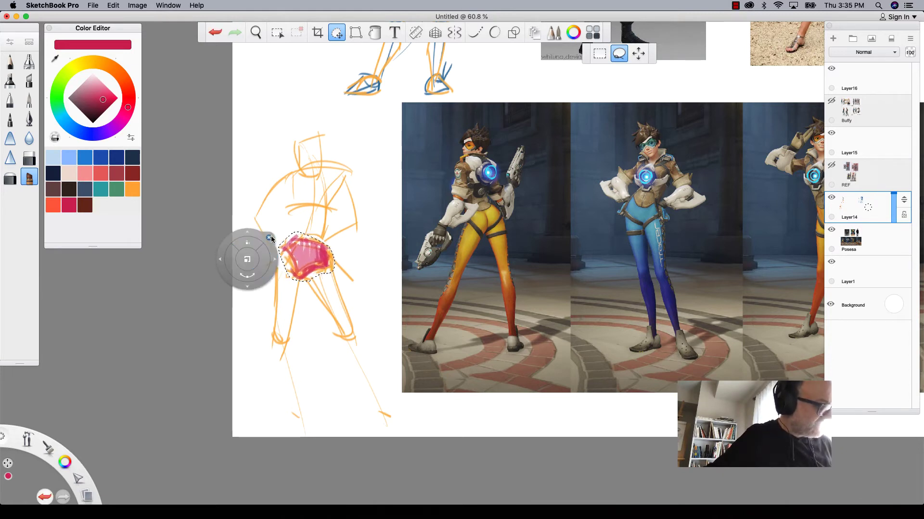
pyautogui.click(271, 240)
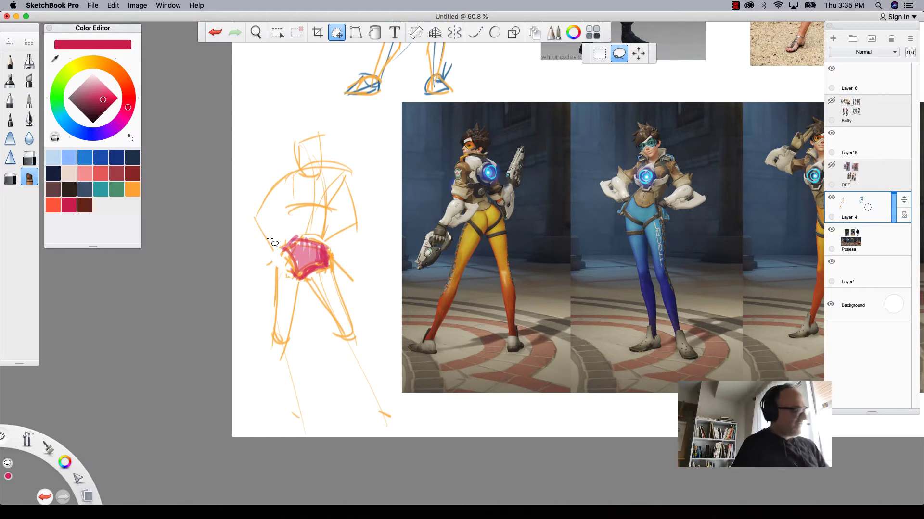
pyautogui.click(10, 62)
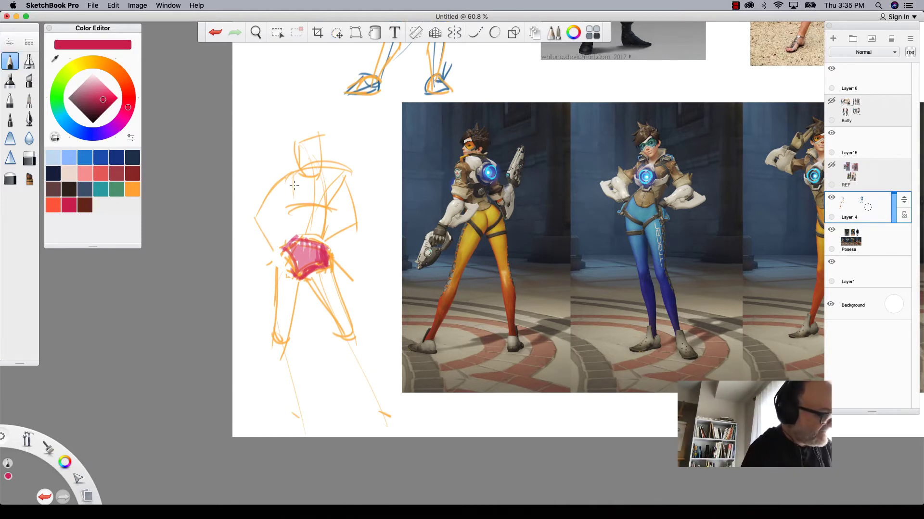
# Draw red lines over the torso centre, both torso sides and the top of the head.
pyautogui.moveTo(294, 179)
pyautogui.mouseDown()
pyautogui.moveTo(304, 214)
pyautogui.moveTo(331, 208)
pyautogui.moveTo(313, 226)
pyautogui.mouseUp()
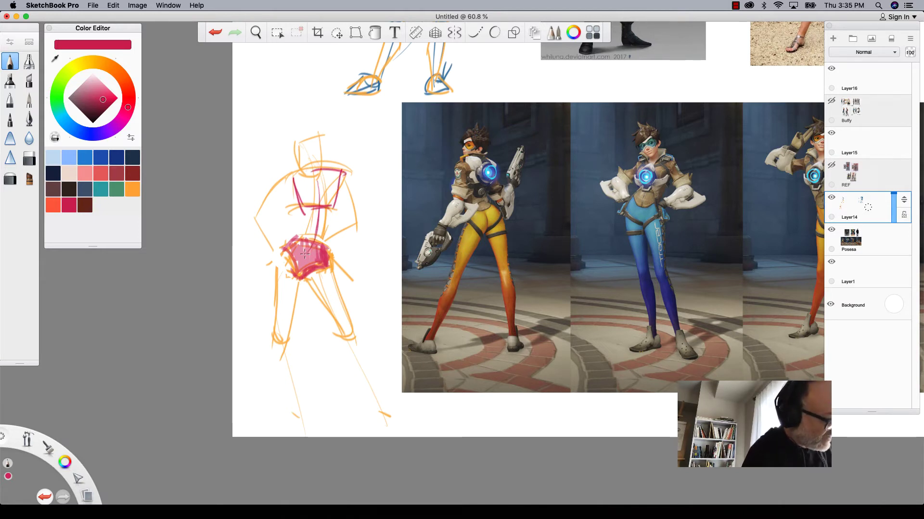
pyautogui.moveTo(318, 174)
pyautogui.mouseDown()
pyautogui.moveTo(314, 202)
pyautogui.moveTo(328, 218)
pyautogui.mouseUp()
pyautogui.moveTo(339, 174); pyautogui.dragTo(349, 219)
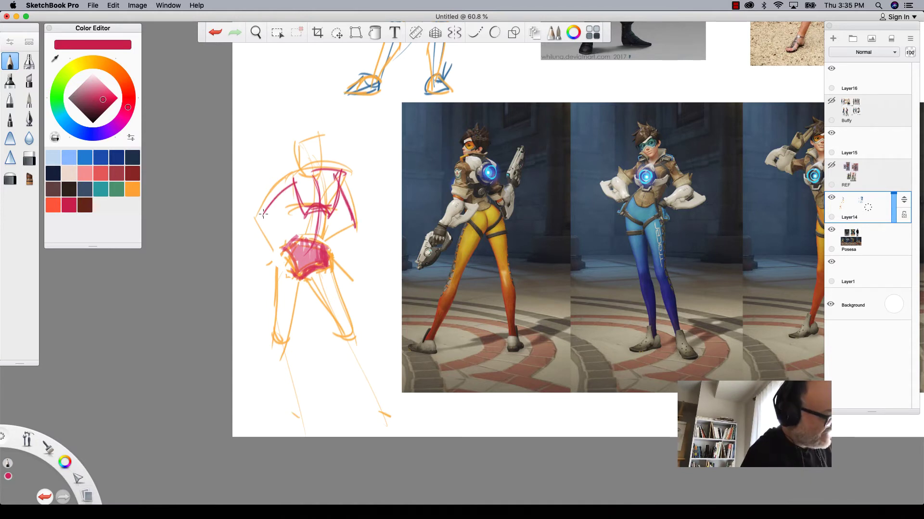
pyautogui.moveTo(279, 244)
pyautogui.mouseDown()
pyautogui.moveTo(255, 213)
pyautogui.moveTo(265, 210)
pyautogui.mouseUp()
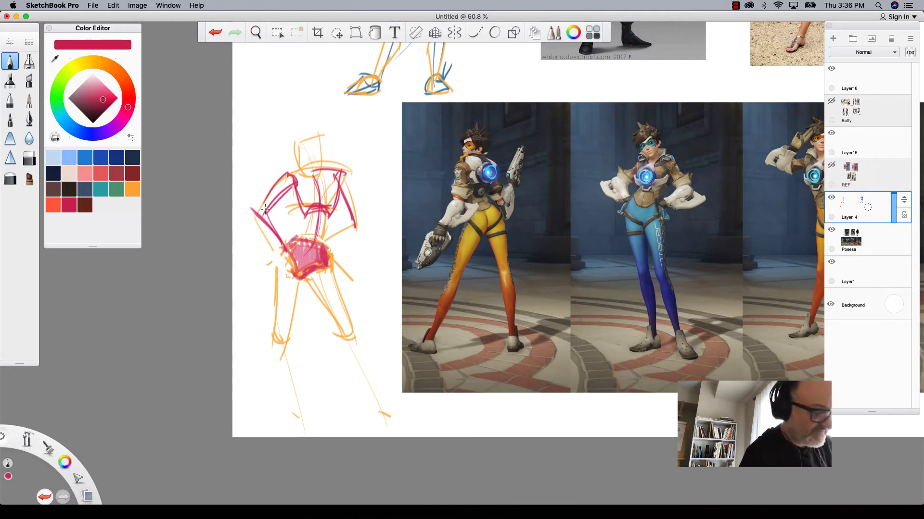
pyautogui.moveTo(325, 138)
pyautogui.mouseDown()
pyautogui.moveTo(296, 144)
pyautogui.moveTo(300, 177)
pyautogui.mouseUp()
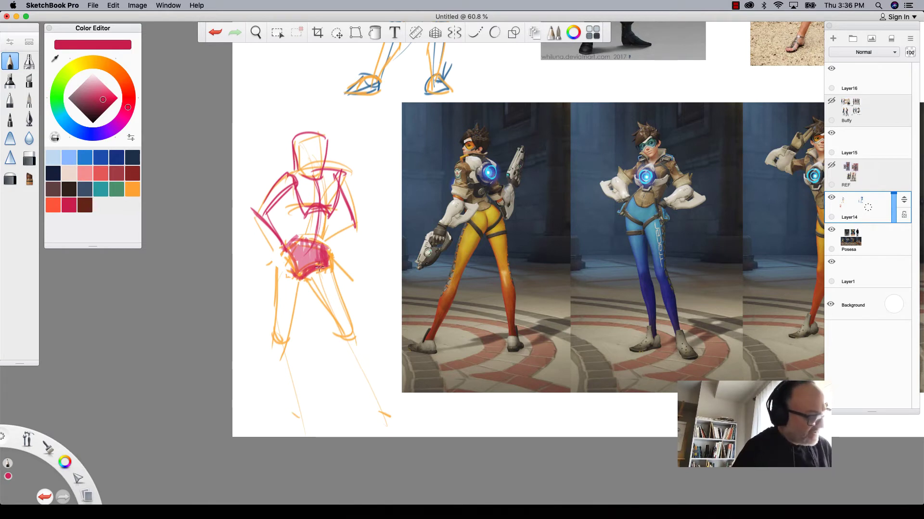
# Outline both legs in red, undoing the last two stray leg strokes.
pyautogui.moveTo(304, 278); pyautogui.dragTo(339, 340)
pyautogui.moveTo(332, 265); pyautogui.dragTo(354, 339)
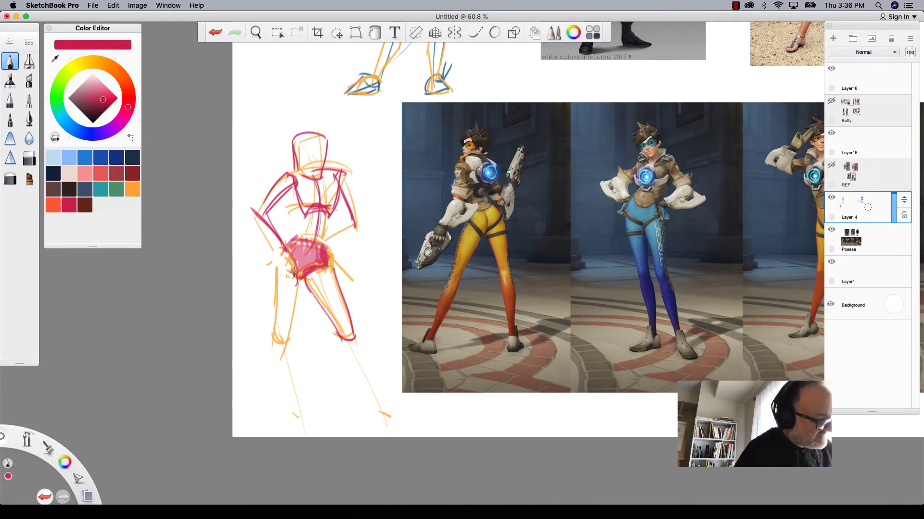
pyautogui.moveTo(272, 263); pyautogui.dragTo(273, 343)
pyautogui.moveTo(303, 279)
pyautogui.mouseDown()
pyautogui.moveTo(293, 340)
pyautogui.moveTo(273, 344)
pyautogui.mouseUp()
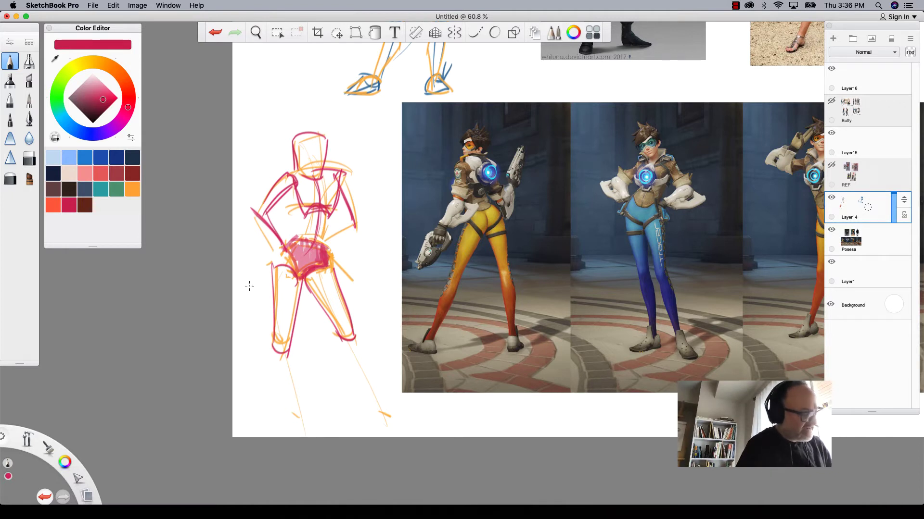
pyautogui.moveTo(277, 270); pyautogui.dragTo(290, 356)
pyautogui.moveTo(303, 280); pyautogui.dragTo(312, 317)
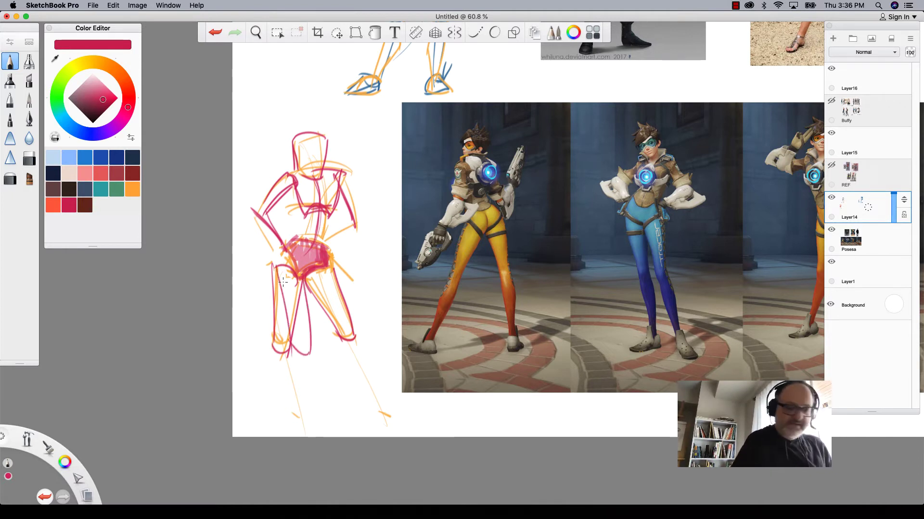
pyautogui.press('super+z')
pyautogui.press('super+z')
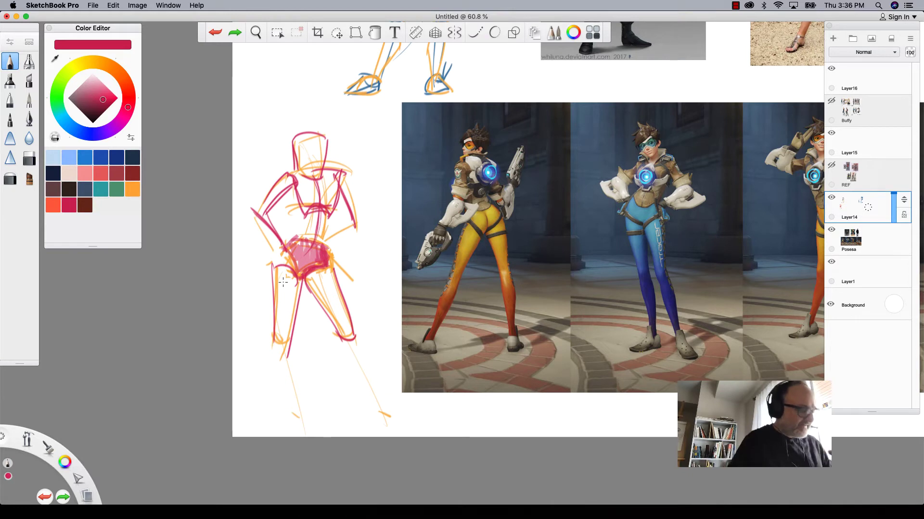
# Redraw the right shin down to the ankle and foot, adding a small H mark above the figure.
pyautogui.moveTo(356, 331); pyautogui.dragTo(396, 422)
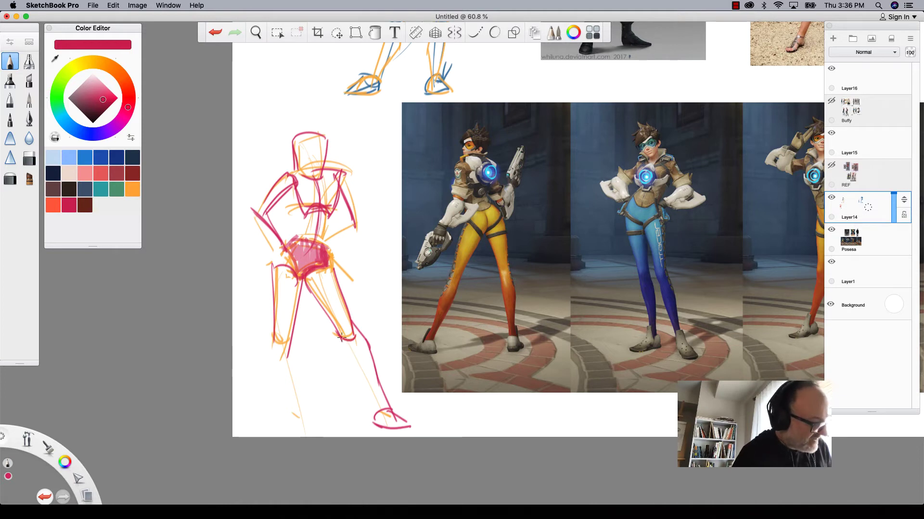
pyautogui.moveTo(346, 344)
pyautogui.mouseDown()
pyautogui.moveTo(368, 396)
pyautogui.moveTo(385, 408)
pyautogui.mouseUp()
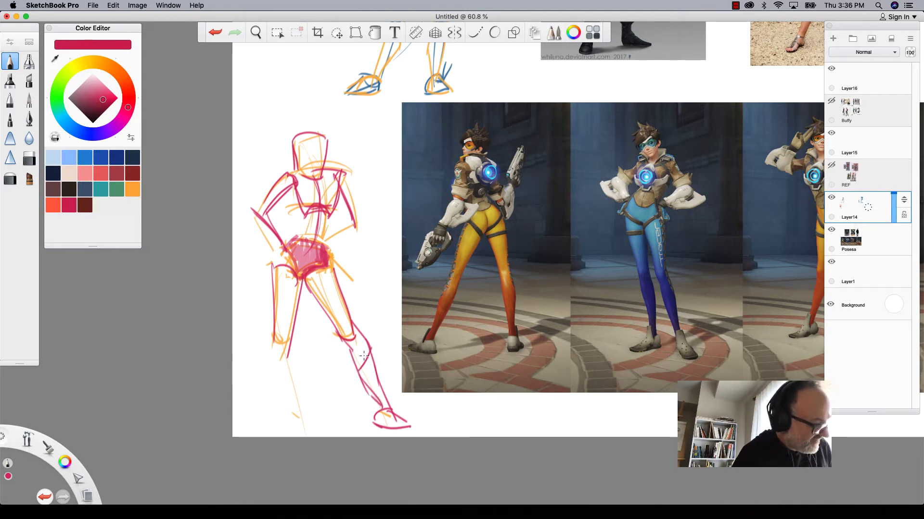
pyautogui.moveTo(368, 353); pyautogui.dragTo(363, 375)
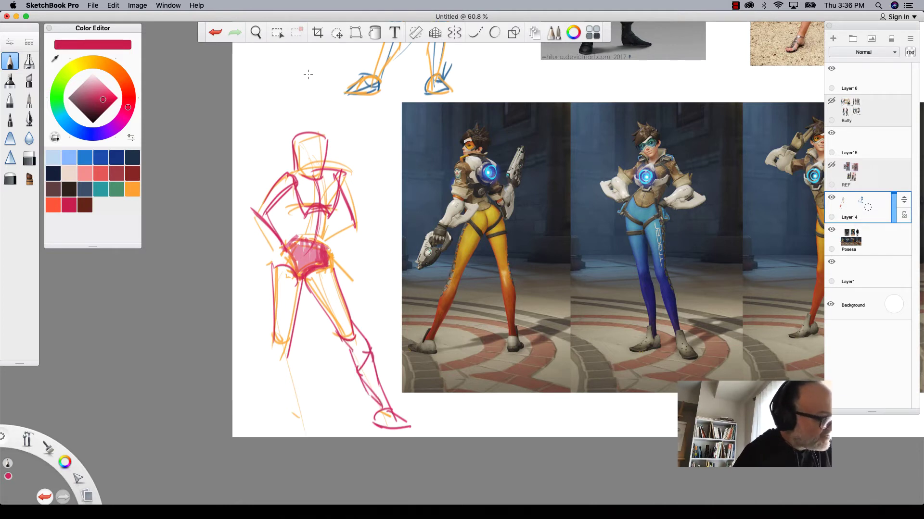
pyautogui.moveTo(310, 75)
pyautogui.mouseDown()
pyautogui.moveTo(312, 101)
pyautogui.moveTo(295, 84)
pyautogui.mouseUp()
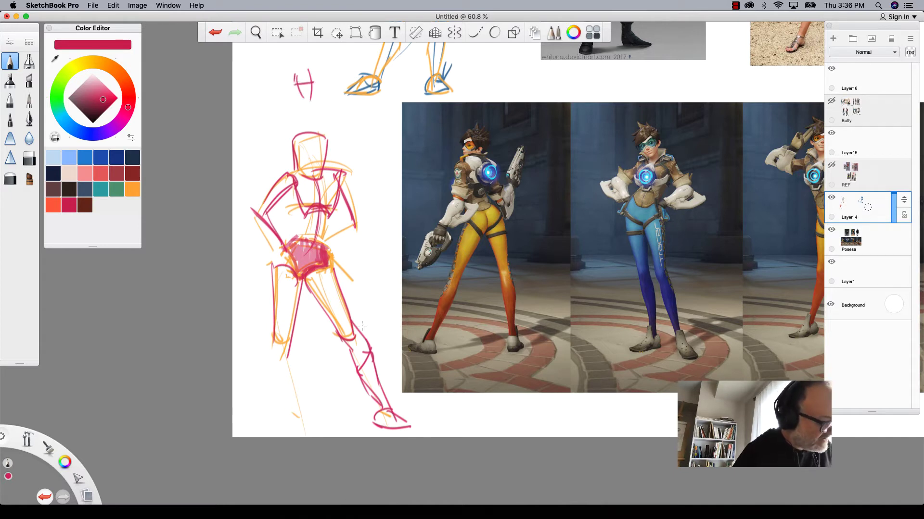
pyautogui.moveTo(361, 326); pyautogui.dragTo(380, 382)
pyautogui.moveTo(371, 349); pyautogui.dragTo(384, 409)
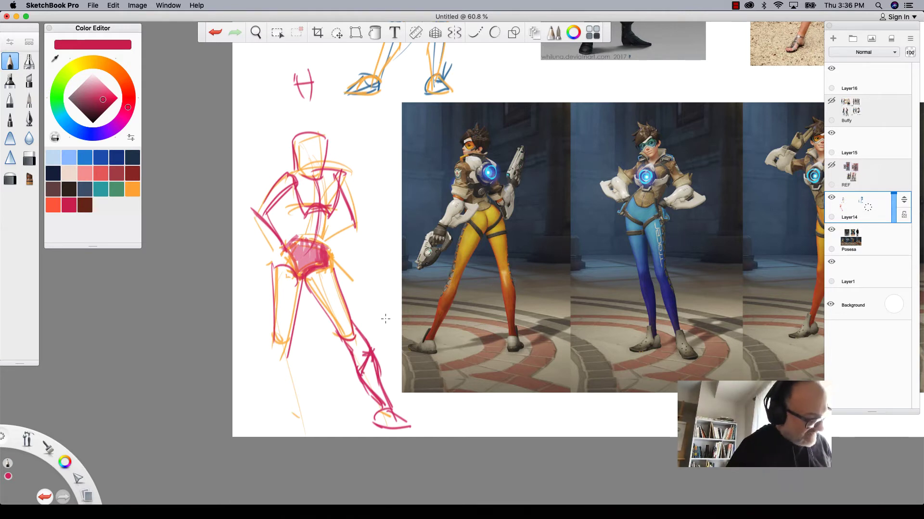
pyautogui.moveTo(387, 401); pyautogui.dragTo(385, 416)
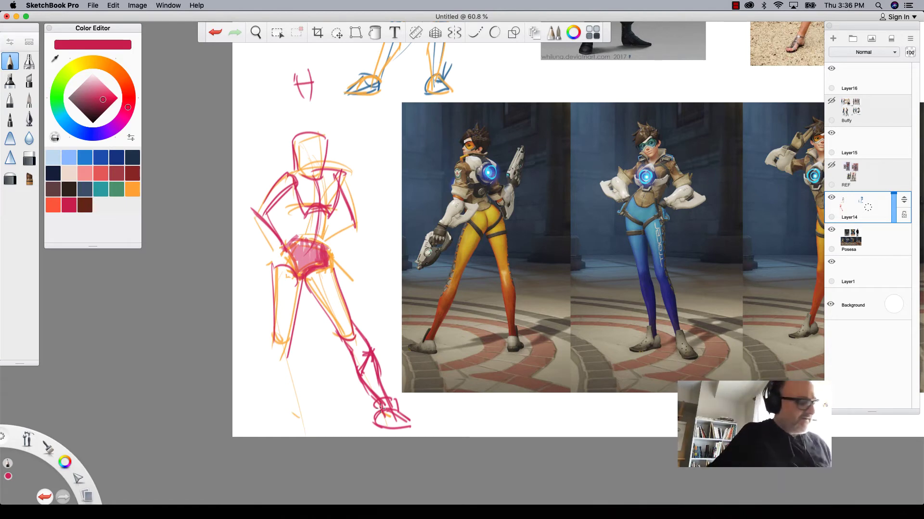
# Zoom in, hide the sketch and Posesa layers, and show the REF layer.
pyautogui.click(255, 32)
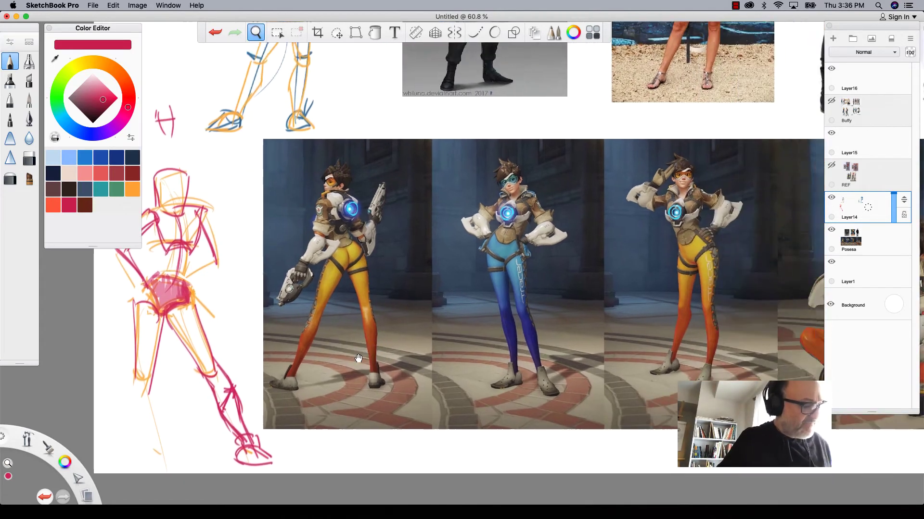
pyautogui.moveTo(500, 305)
pyautogui.mouseDown()
pyautogui.moveTo(349, 340)
pyautogui.moveTo(316, 491)
pyautogui.mouseUp()
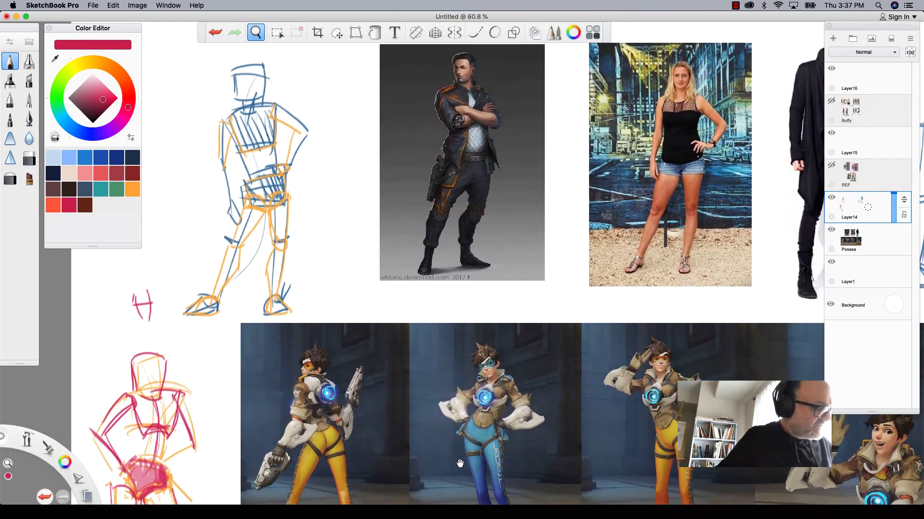
pyautogui.moveTo(316, 490); pyautogui.dragTo(186, 383)
pyautogui.click(831, 198)
pyautogui.click(831, 230)
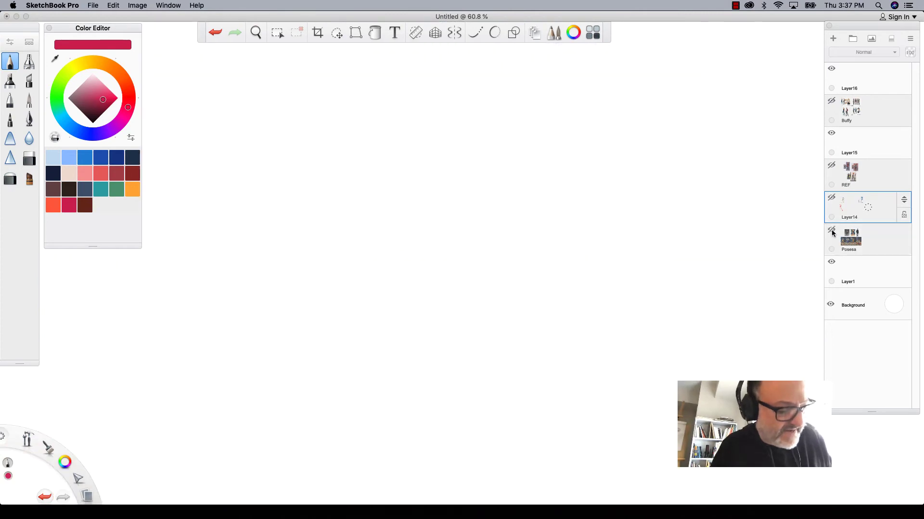
pyautogui.click(831, 165)
# Pan to centre the red-jacket painting beside its street photo.
pyautogui.press('space')
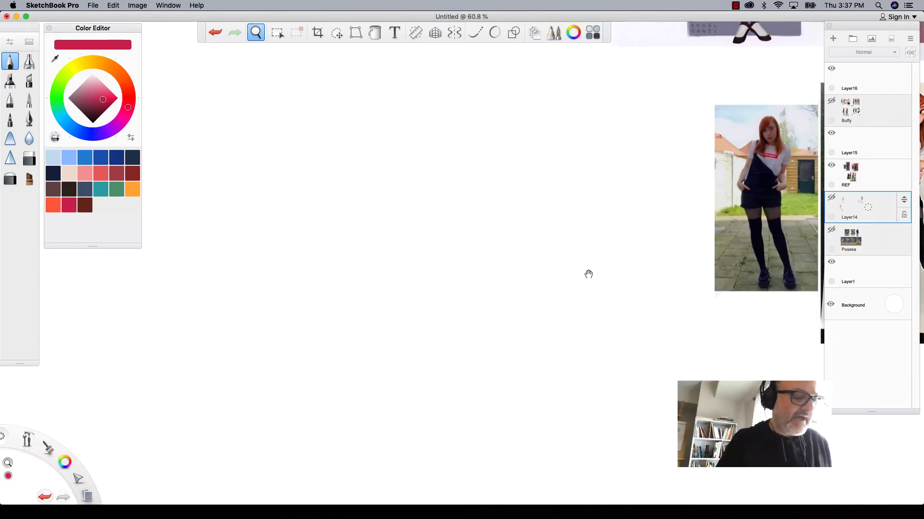
pyautogui.moveTo(803, 195); pyautogui.dragTo(232, 433)
pyautogui.moveTo(309, 468)
pyautogui.mouseDown()
pyautogui.moveTo(272, 276)
pyautogui.moveTo(331, 322)
pyautogui.moveTo(385, 346)
pyautogui.moveTo(394, 477)
pyautogui.moveTo(420, 452)
pyautogui.mouseUp()
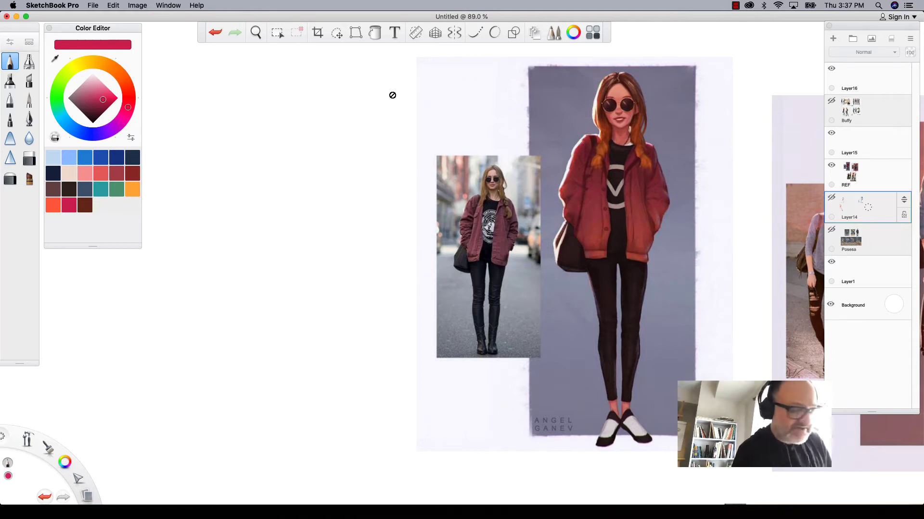
# On Layer15, handwrite a pink 'Ref' label with converging strokes beneath it.
pyautogui.click(860, 140)
pyautogui.moveTo(266, 122)
pyautogui.mouseDown()
pyautogui.moveTo(254, 157)
pyautogui.moveTo(317, 154)
pyautogui.moveTo(301, 187)
pyautogui.mouseUp()
pyautogui.moveTo(294, 170); pyautogui.dragTo(333, 167)
pyautogui.moveTo(353, 229); pyautogui.dragTo(240, 176)
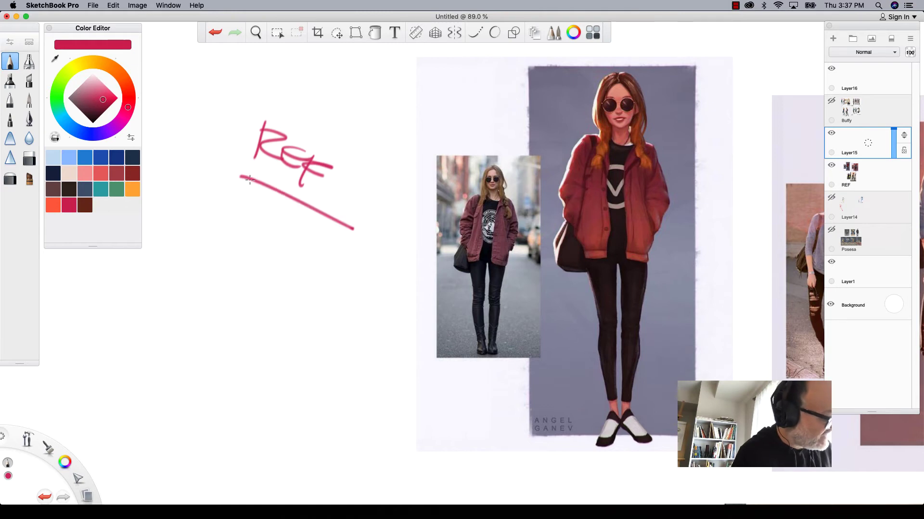
pyautogui.moveTo(361, 250); pyautogui.dragTo(219, 192)
pyautogui.moveTo(369, 266)
pyautogui.mouseDown()
pyautogui.moveTo(201, 217)
pyautogui.moveTo(170, 241)
pyautogui.mouseUp()
# Add a pink arrow at the photo and an A-to-B arrow note below it.
pyautogui.moveTo(453, 126)
pyautogui.mouseDown()
pyautogui.moveTo(467, 148)
pyautogui.moveTo(559, 118)
pyautogui.mouseUp()
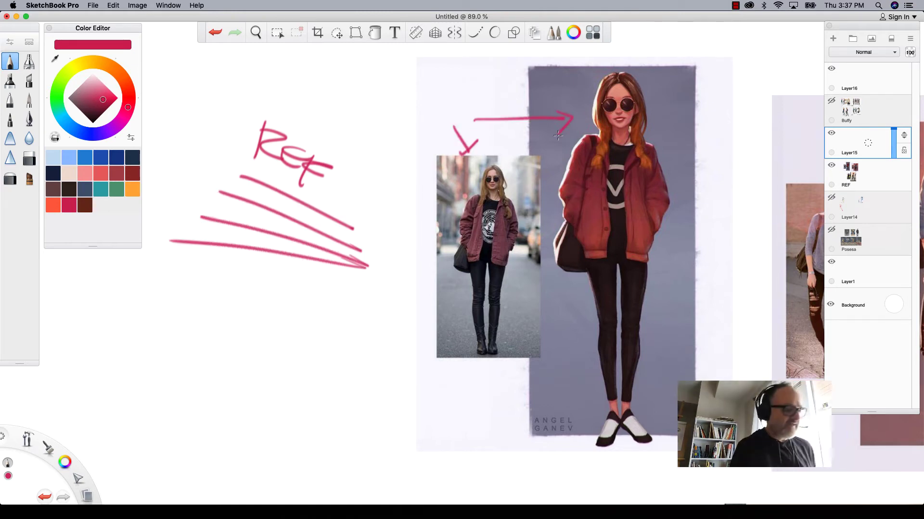
pyautogui.moveTo(466, 375); pyautogui.dragTo(448, 410)
pyautogui.moveTo(459, 381); pyautogui.dragTo(466, 394)
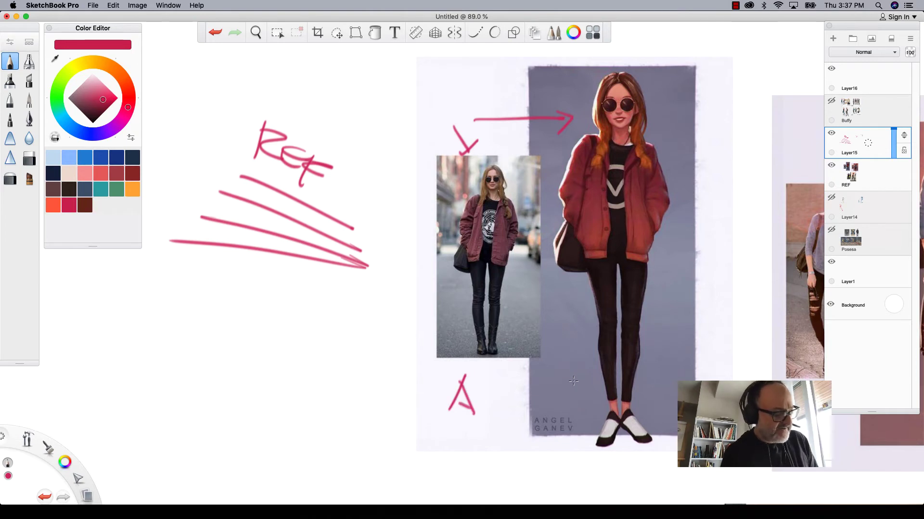
pyautogui.moveTo(570, 380); pyautogui.dragTo(568, 415)
pyautogui.moveTo(486, 393); pyautogui.dragTo(548, 393)
pyautogui.moveTo(524, 382)
pyautogui.mouseDown()
pyautogui.moveTo(548, 393)
pyautogui.moveTo(510, 417)
pyautogui.mouseUp()
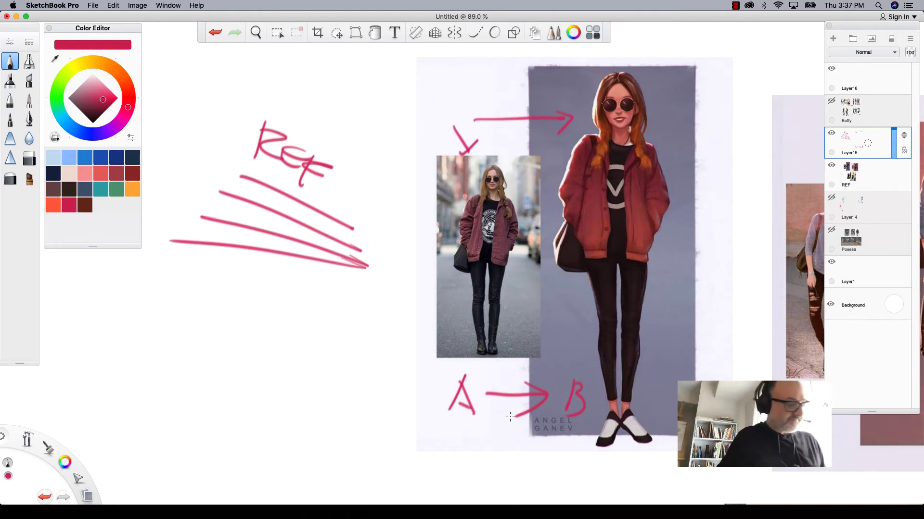
# Pan past the blue-sweater pair down to the overalls photo and illustration.
pyautogui.press('space')
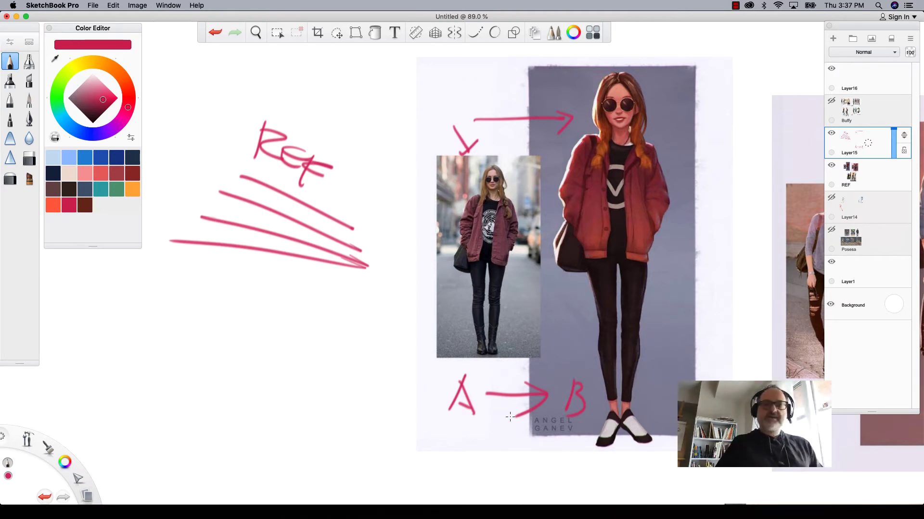
pyautogui.press('space')
pyautogui.moveTo(606, 308); pyautogui.dragTo(167, 258)
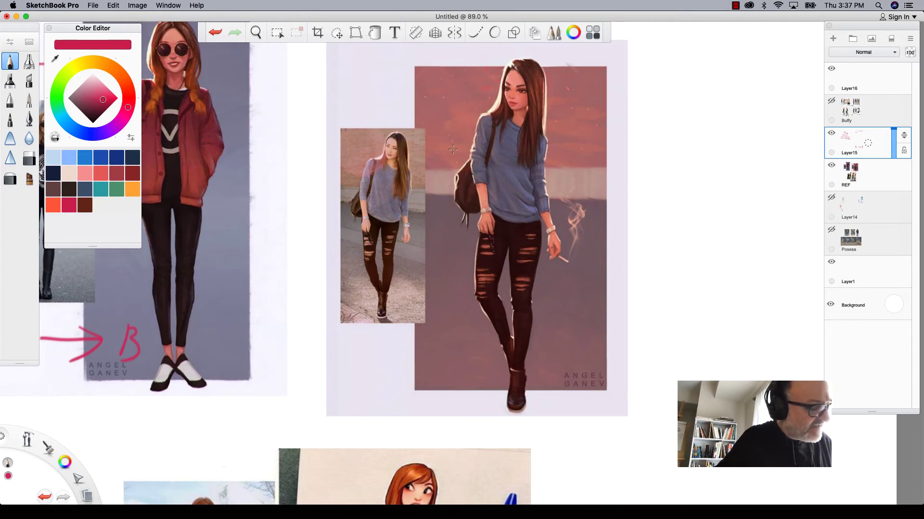
pyautogui.press('space')
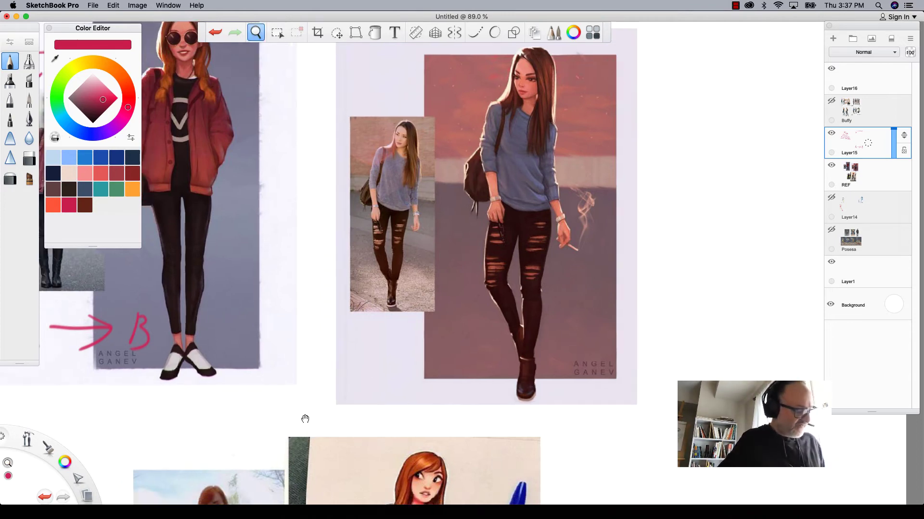
pyautogui.moveTo(301, 423); pyautogui.dragTo(491, 106)
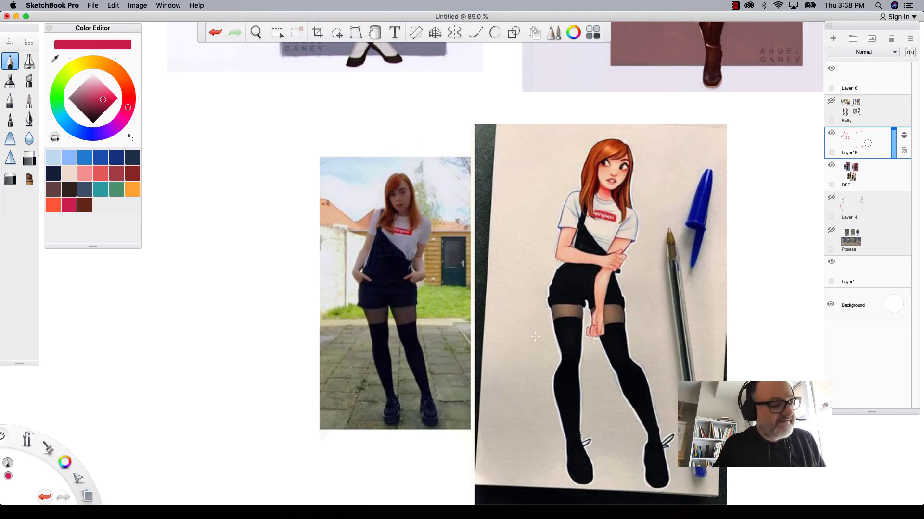
# Hide the REF and Layer15 layers, show and select the Buffy layer, and fit its sheets in view.
pyautogui.click(831, 165)
pyautogui.click(831, 133)
pyautogui.click(832, 101)
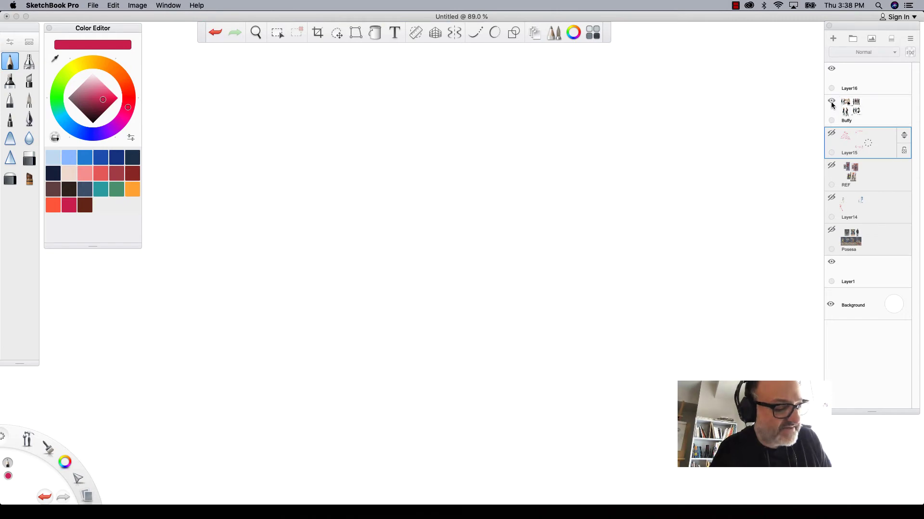
pyautogui.click(864, 116)
pyautogui.press('space')
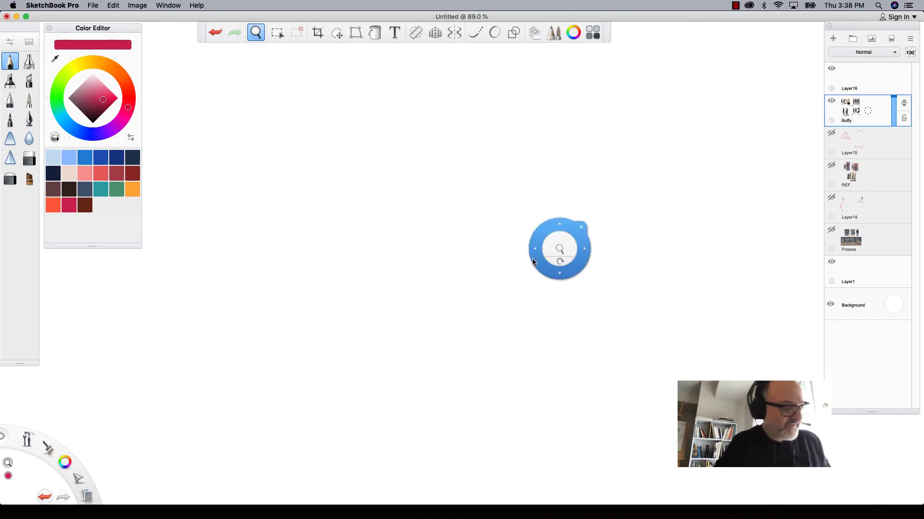
pyautogui.moveTo(559, 250); pyautogui.dragTo(476, 234)
pyautogui.press('space')
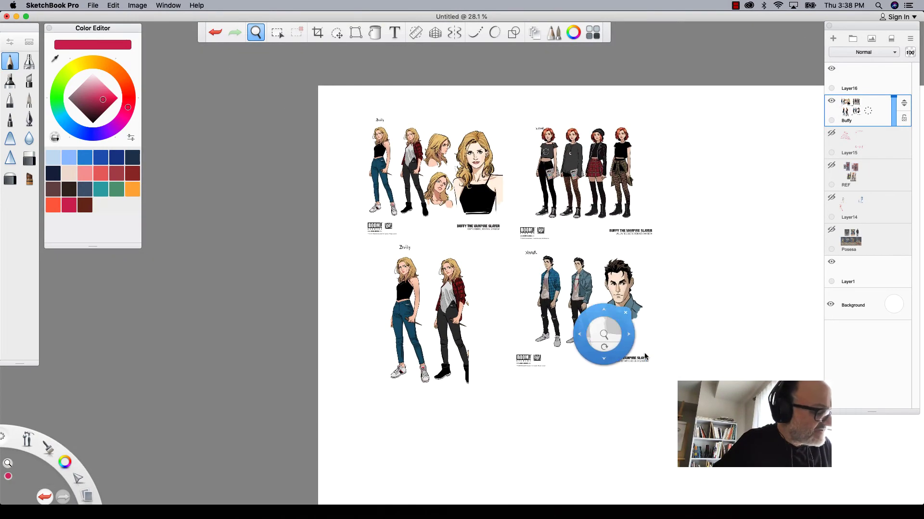
pyautogui.moveTo(583, 336)
pyautogui.mouseDown()
pyautogui.moveTo(596, 377)
pyautogui.moveTo(387, 318)
pyautogui.moveTo(414, 315)
pyautogui.moveTo(267, 399)
pyautogui.mouseUp()
pyautogui.press('space')
pyautogui.press('space')
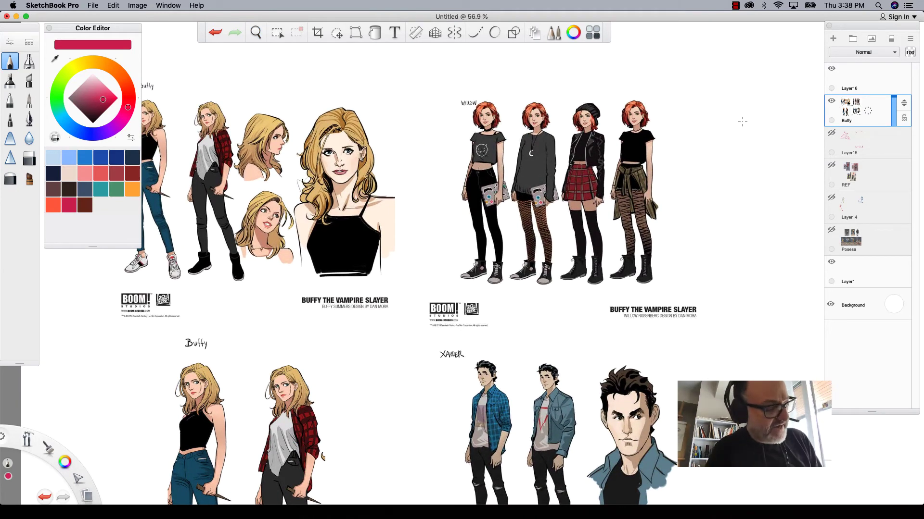
# Draw a pink line of action, shoulder stroke and legs right of the Willow sheet.
pyautogui.moveTo(750, 115)
pyautogui.mouseDown()
pyautogui.moveTo(728, 183)
pyautogui.moveTo(744, 243)
pyautogui.mouseUp()
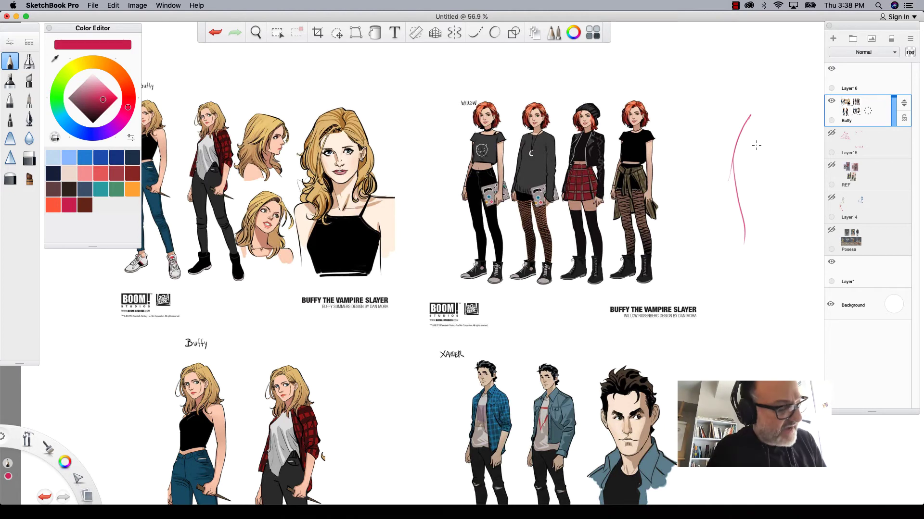
pyautogui.moveTo(722, 133); pyautogui.dragTo(764, 149)
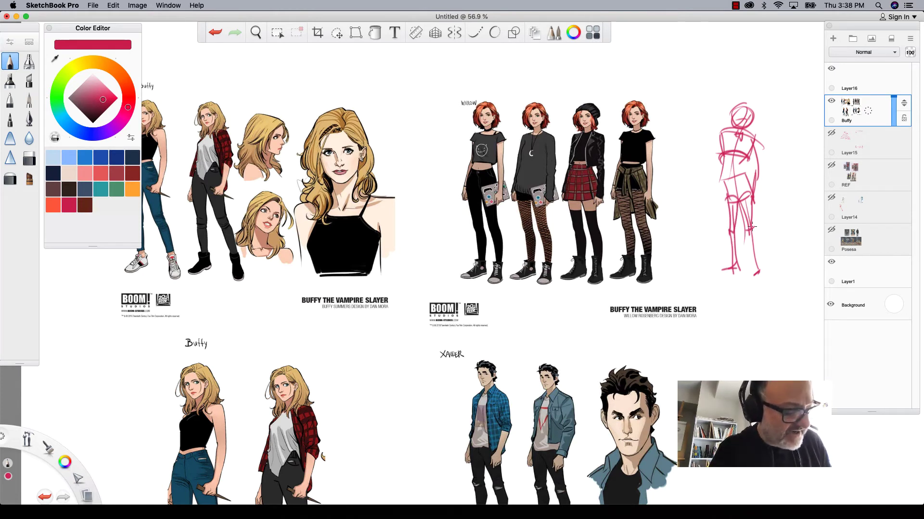
pyautogui.moveTo(759, 266); pyautogui.dragTo(748, 271)
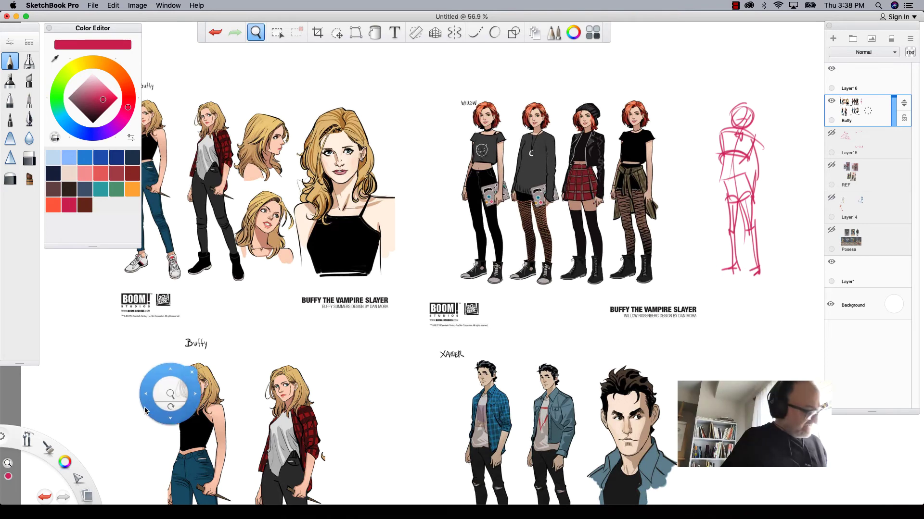
# Pan to the lower sheet, draw two pink arrows at the standing Buffys, then pan back up.
pyautogui.moveTo(175, 391)
pyautogui.mouseDown()
pyautogui.moveTo(273, 315)
pyautogui.moveTo(245, 330)
pyautogui.mouseUp()
pyautogui.moveTo(333, 320); pyautogui.dragTo(356, 331)
pyautogui.moveTo(348, 323); pyautogui.dragTo(345, 333)
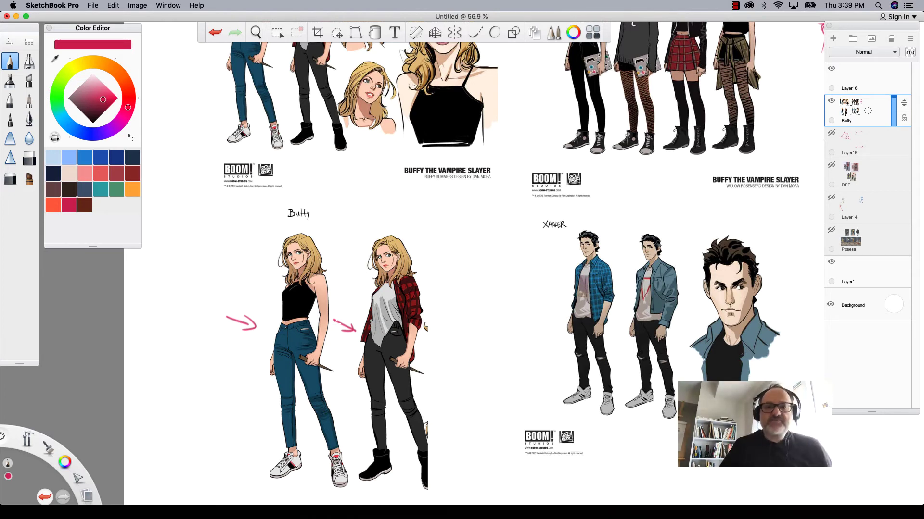
pyautogui.press('space')
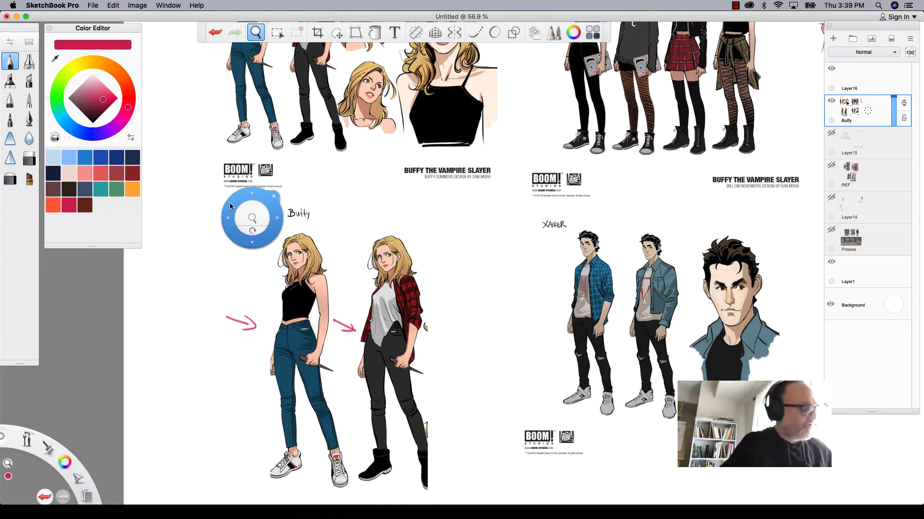
pyautogui.moveTo(240, 139)
pyautogui.mouseDown()
pyautogui.moveTo(241, 308)
pyautogui.moveTo(453, 331)
pyautogui.mouseUp()
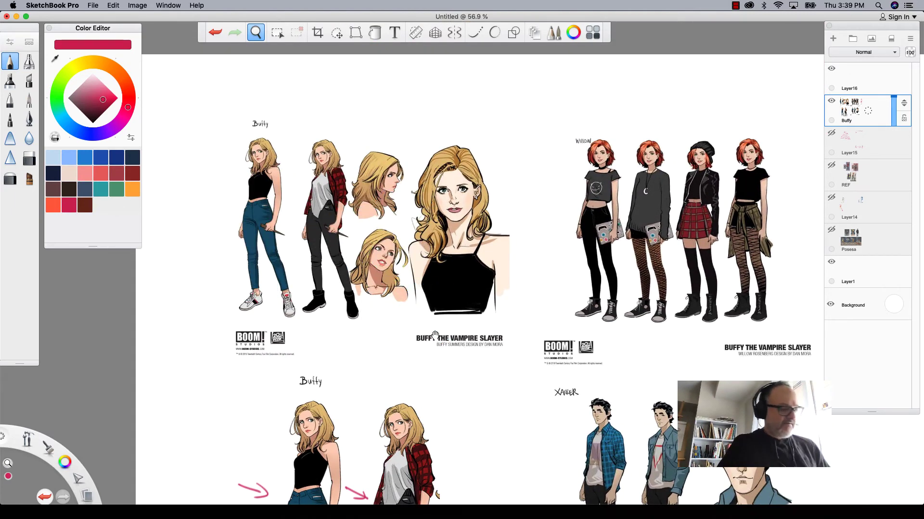
pyautogui.hscroll(5, 625, 217)
# Hide the Buffy layer, select Layer16, and import IMG_9461.jpg from Desktop/CloneWars_REF.
pyautogui.click(831, 102)
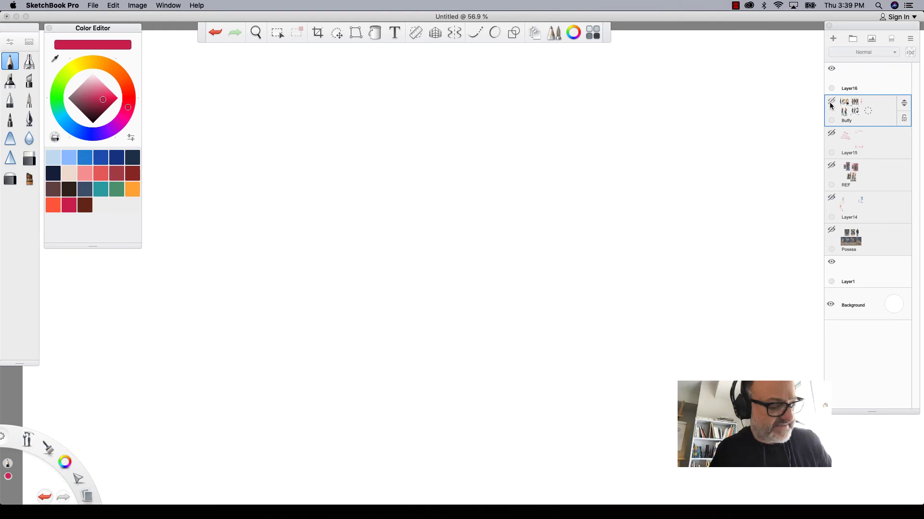
pyautogui.click(866, 80)
pyautogui.click(94, 6)
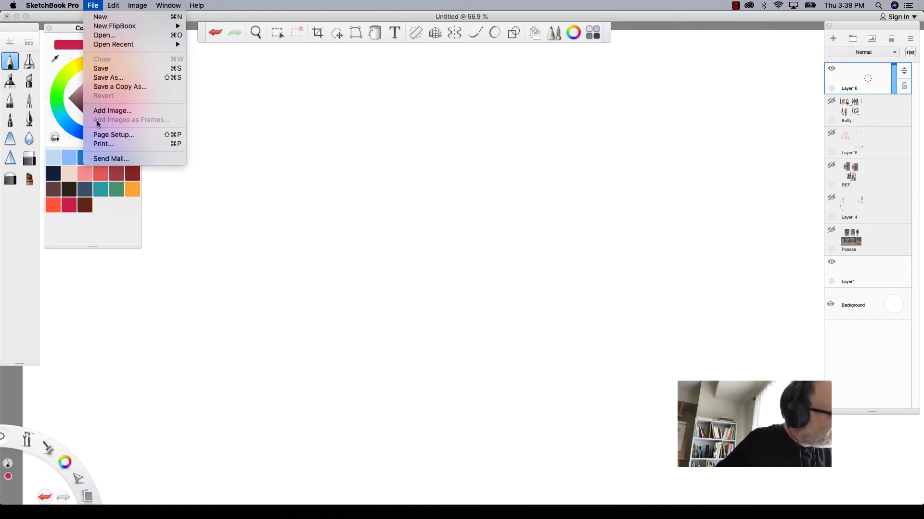
pyautogui.click(98, 108)
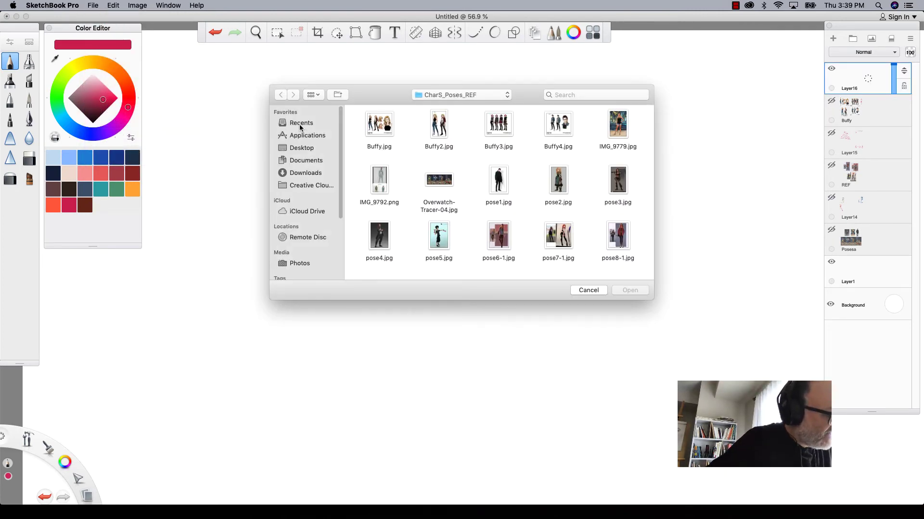
pyautogui.click(303, 148)
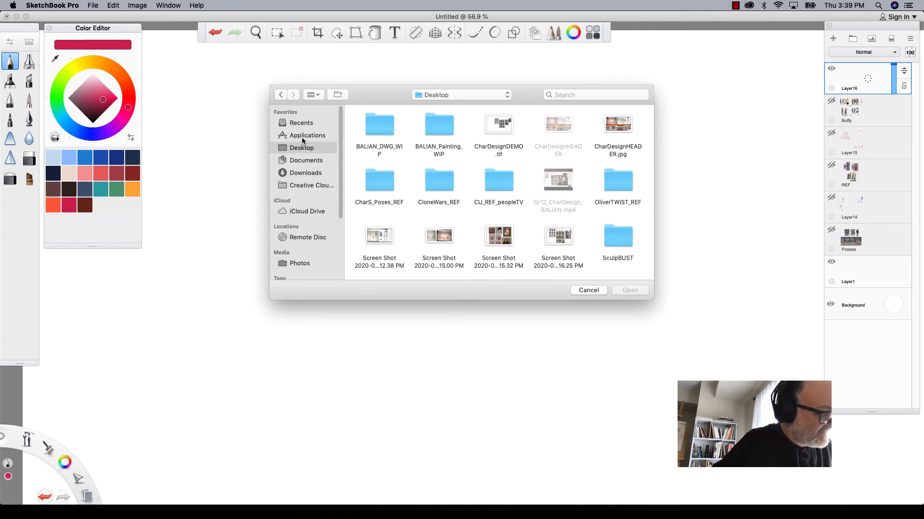
pyautogui.doubleClick(437, 180)
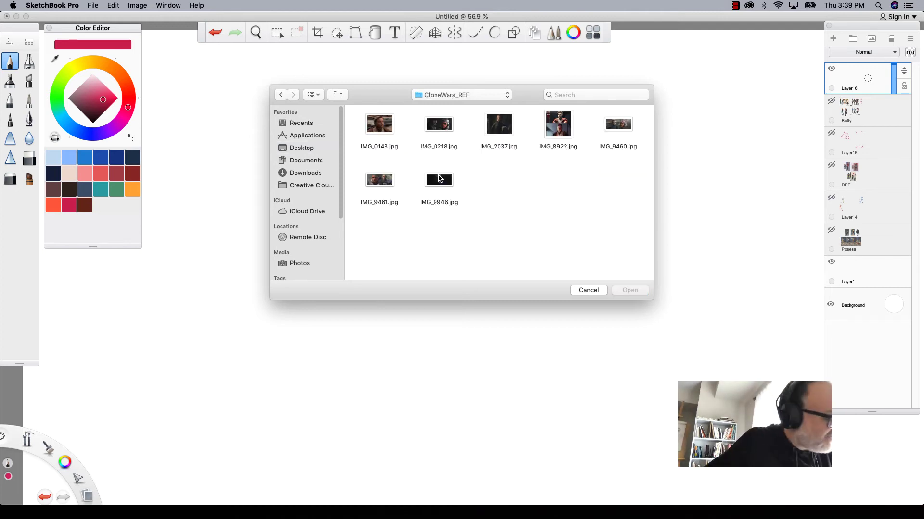
pyautogui.click(380, 181)
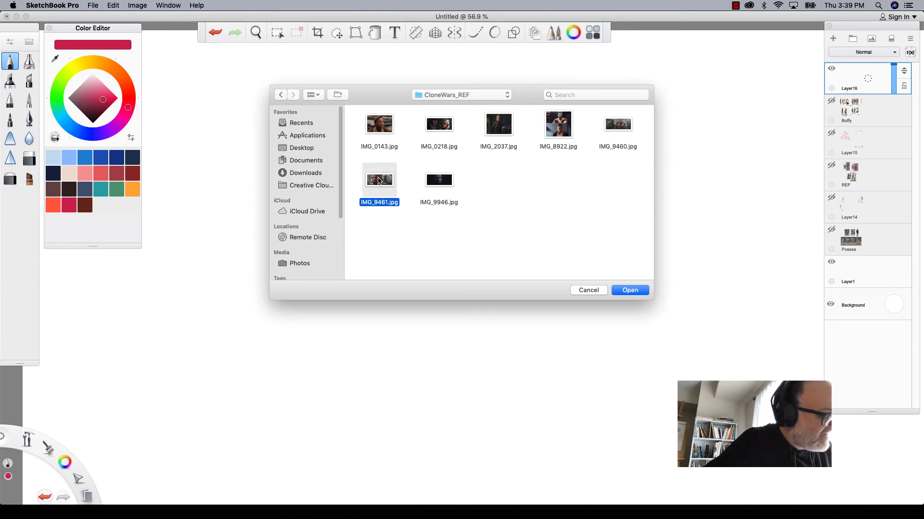
pyautogui.click(628, 290)
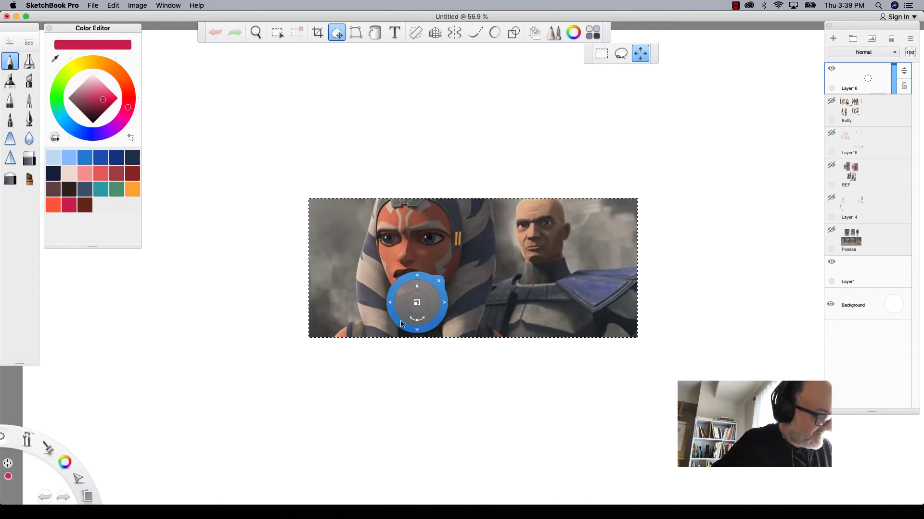
# Reposition the placed still up and right, then add IMG_8922.jpg from file.
pyautogui.moveTo(439, 307); pyautogui.dragTo(556, 263)
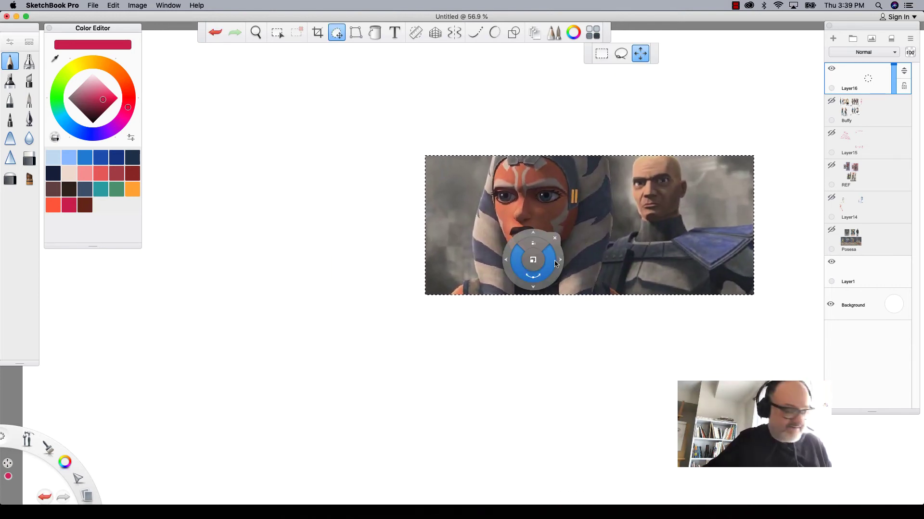
pyautogui.click(555, 238)
pyautogui.click(93, 6)
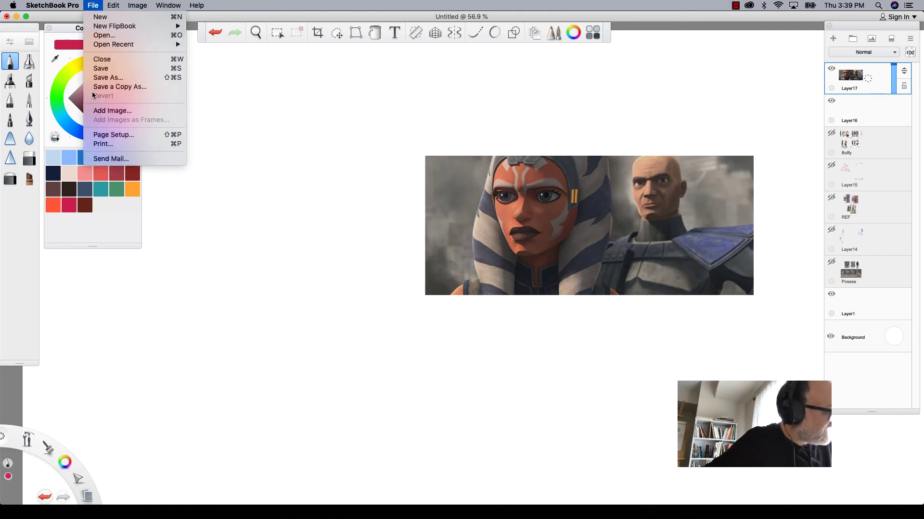
pyautogui.click(98, 108)
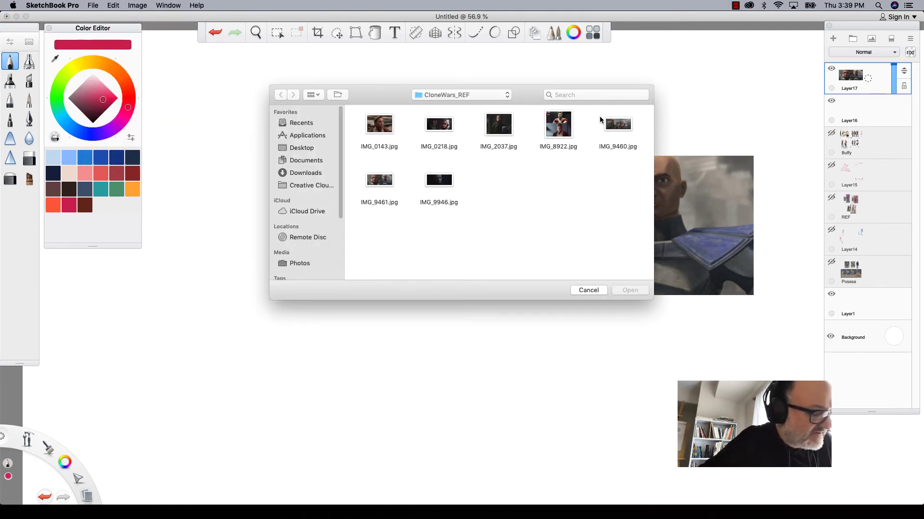
pyautogui.click(558, 126)
pyautogui.click(627, 291)
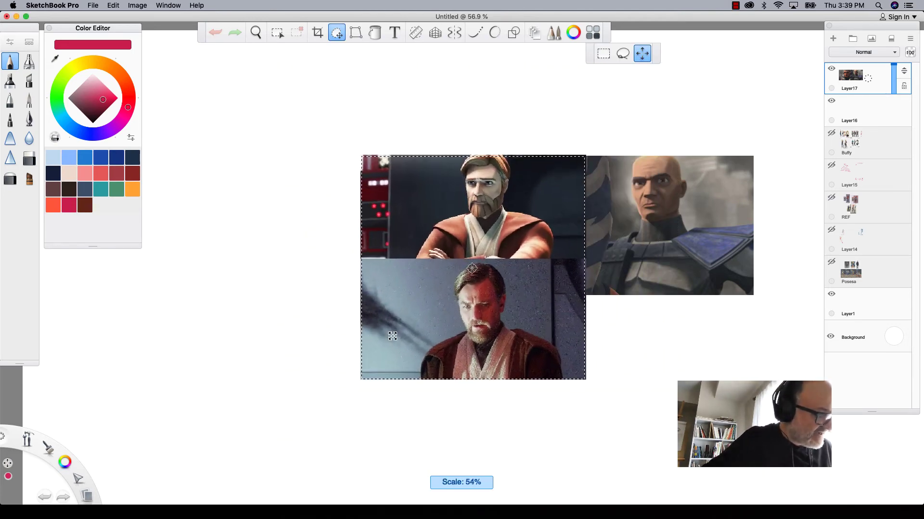
# Enlarge the bearded-man reference to about 69%, set it left of the Ahsoka still, and zoom out.
pyautogui.moveTo(393, 336)
pyautogui.mouseDown()
pyautogui.moveTo(360, 365)
pyautogui.moveTo(183, 392)
pyautogui.moveTo(185, 405)
pyautogui.mouseUp()
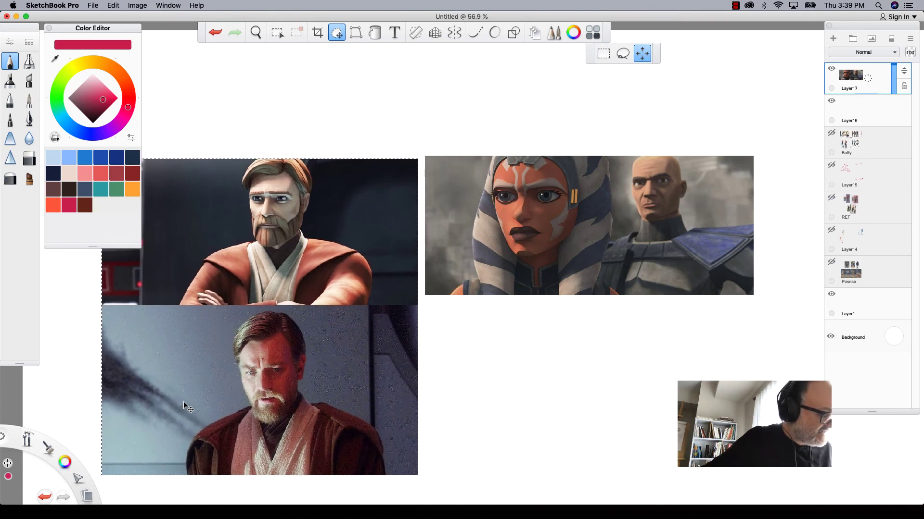
pyautogui.moveTo(225, 363); pyautogui.dragTo(225, 358)
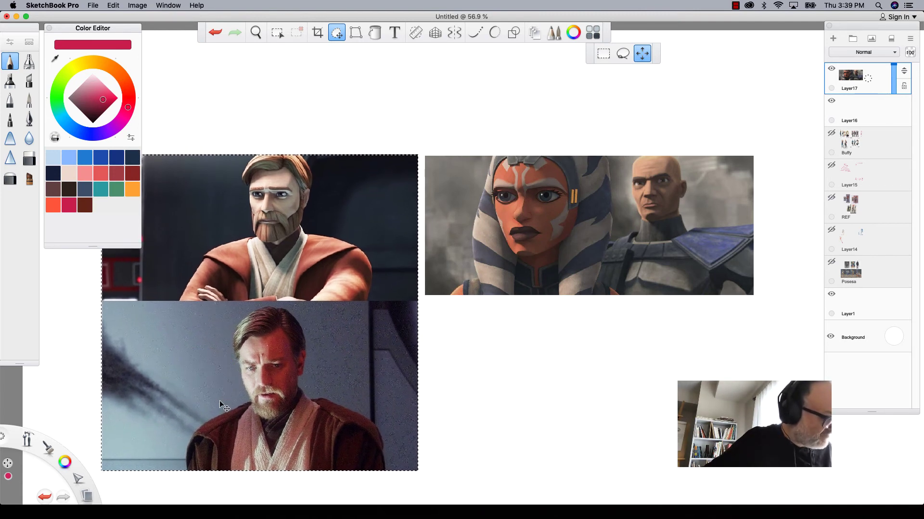
pyautogui.press('Return')
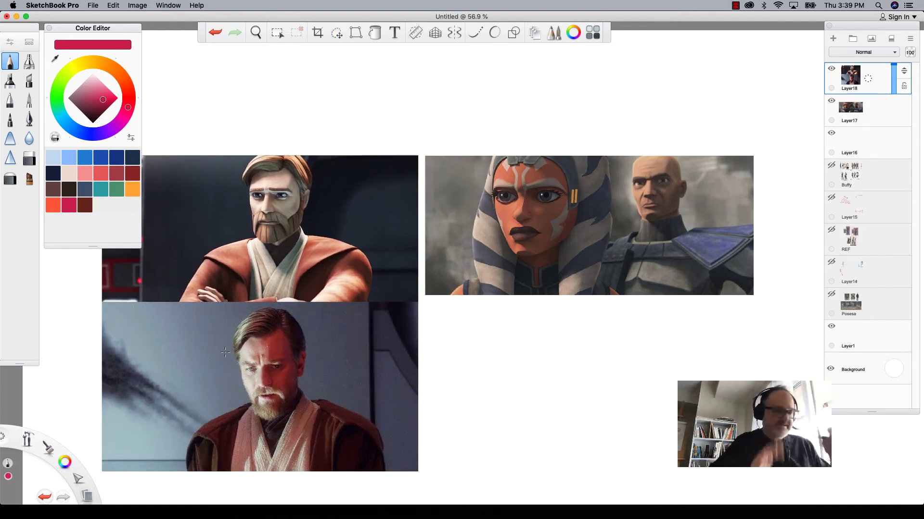
pyautogui.press('space')
pyautogui.moveTo(165, 361)
pyautogui.mouseDown()
pyautogui.moveTo(191, 325)
pyautogui.moveTo(205, 269)
pyautogui.mouseUp()
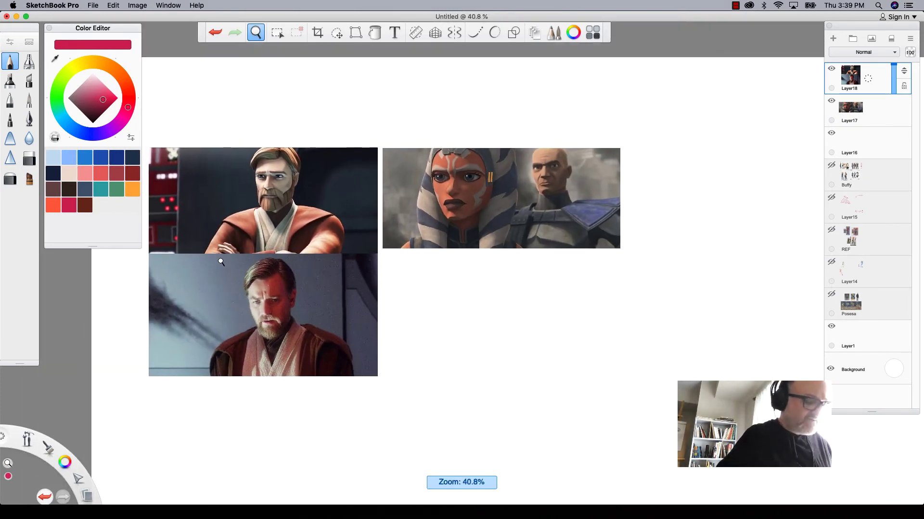
pyautogui.click(93, 5)
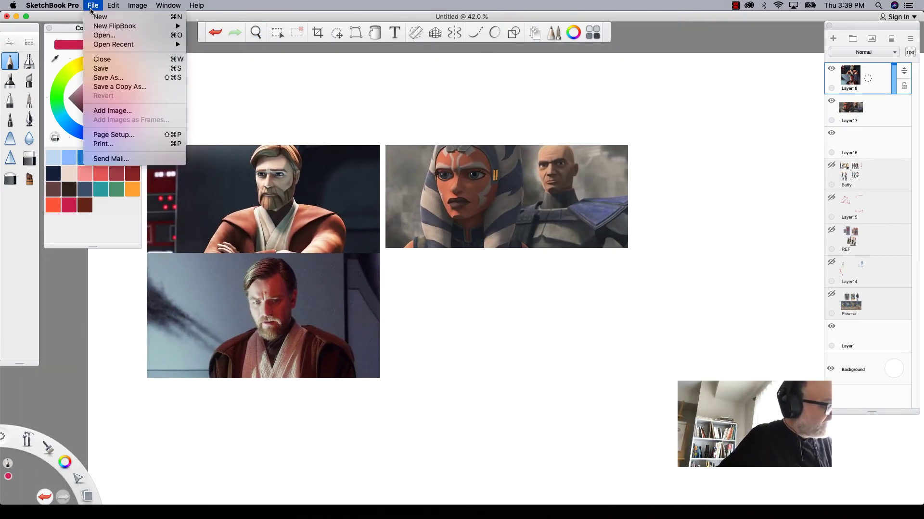
# Add the IMG_2037.jpg reference from file onto the canvas.
pyautogui.click(99, 104)
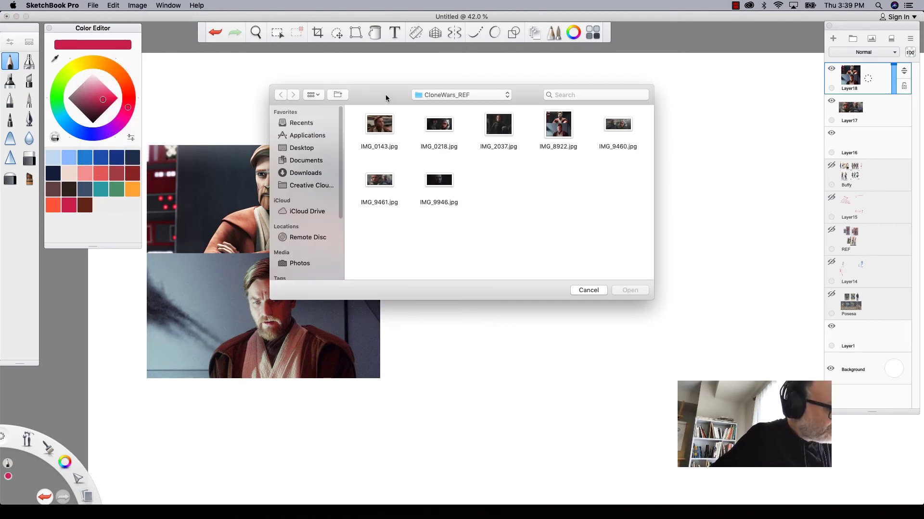
pyautogui.moveTo(384, 94); pyautogui.dragTo(479, 289)
pyautogui.click(599, 321)
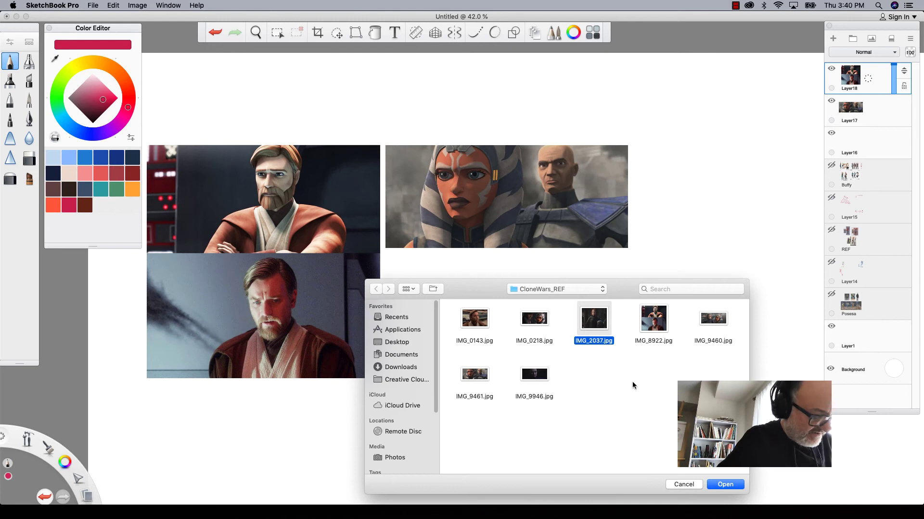
pyautogui.click(723, 485)
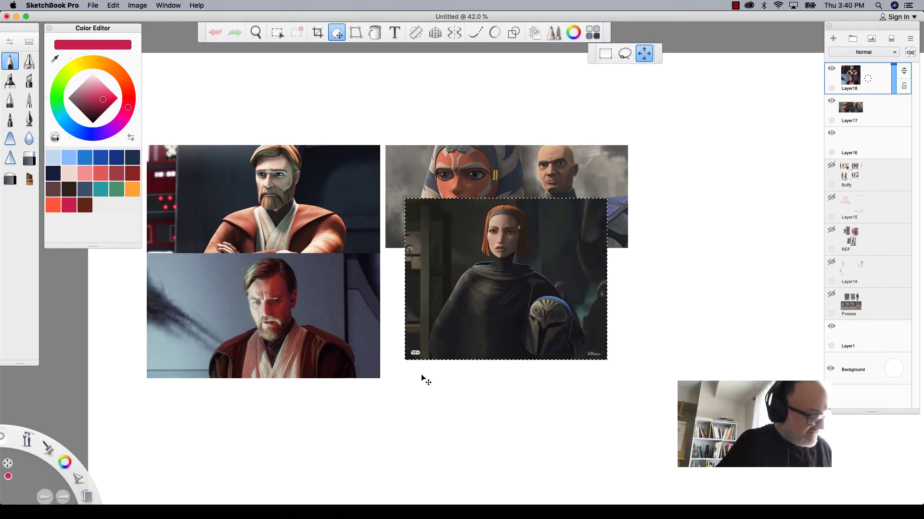
# Position the Bo-Katan image below the Ahsoka still and merge all three references into Layer17.
pyautogui.moveTo(425, 380); pyautogui.dragTo(438, 429)
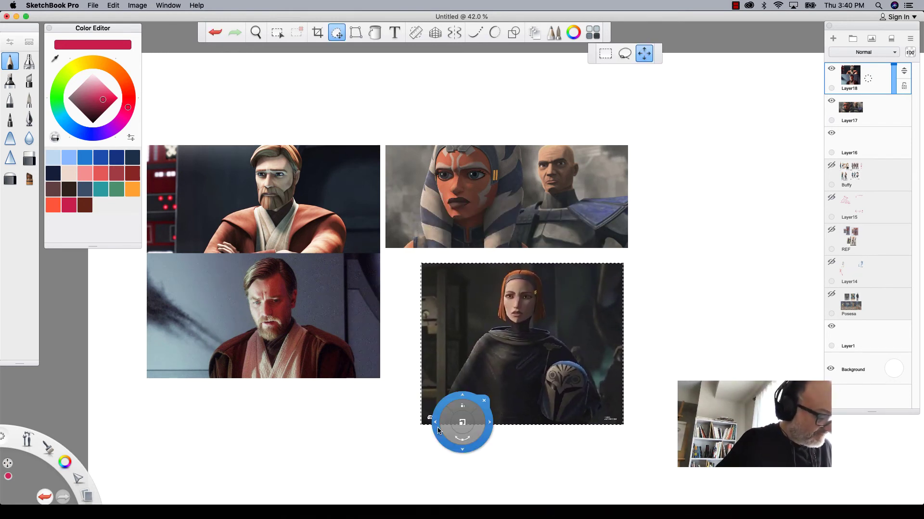
pyautogui.click(493, 395)
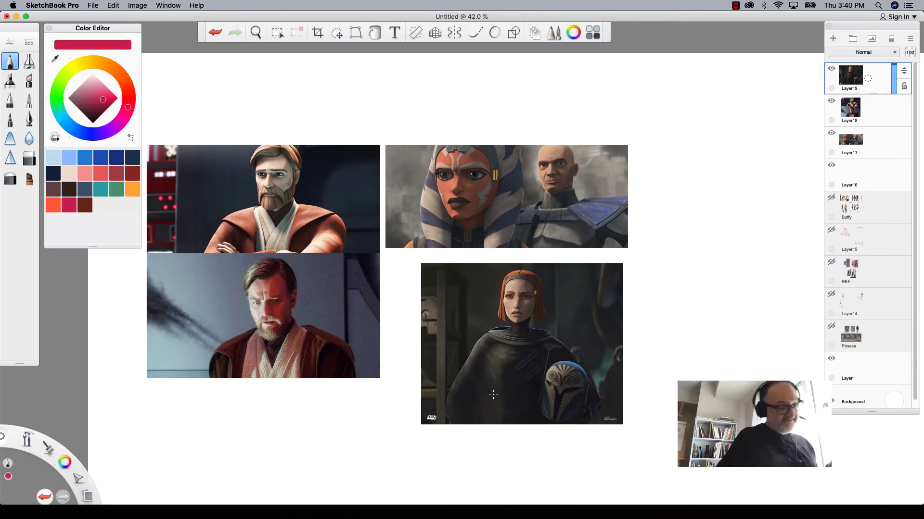
pyautogui.moveTo(866, 84); pyautogui.dragTo(865, 113)
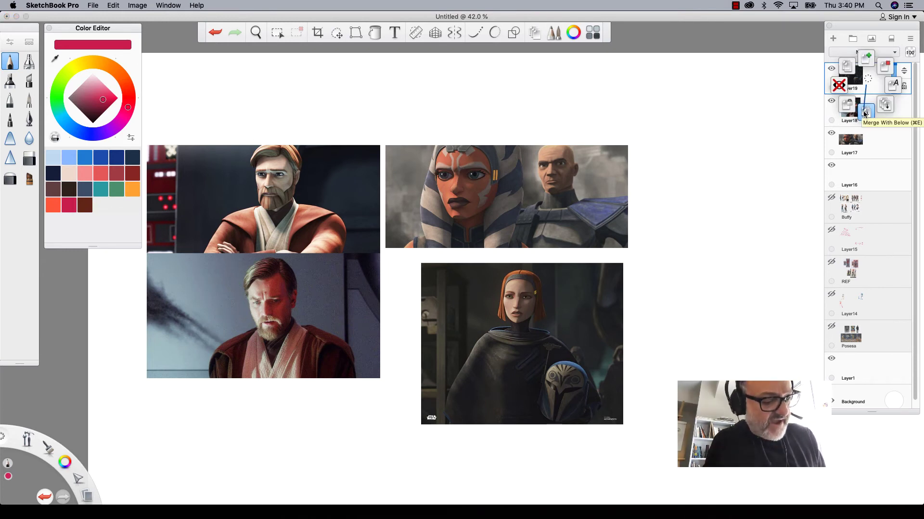
pyautogui.moveTo(866, 82); pyautogui.dragTo(865, 114)
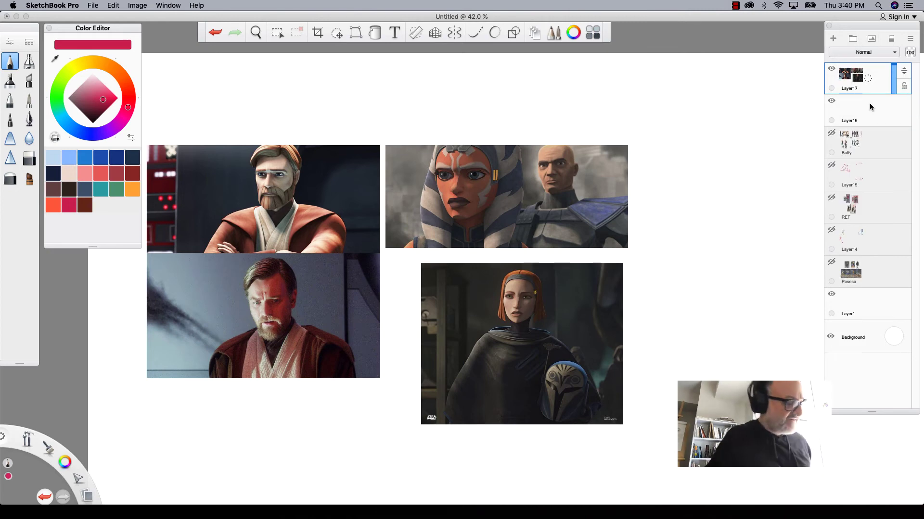
# Zoom in on the references and draw a downward arrow above the Ahsoka still.
pyautogui.press('space')
pyautogui.moveTo(326, 395)
pyautogui.mouseDown()
pyautogui.moveTo(214, 397)
pyautogui.moveTo(241, 413)
pyautogui.moveTo(160, 466)
pyautogui.mouseUp()
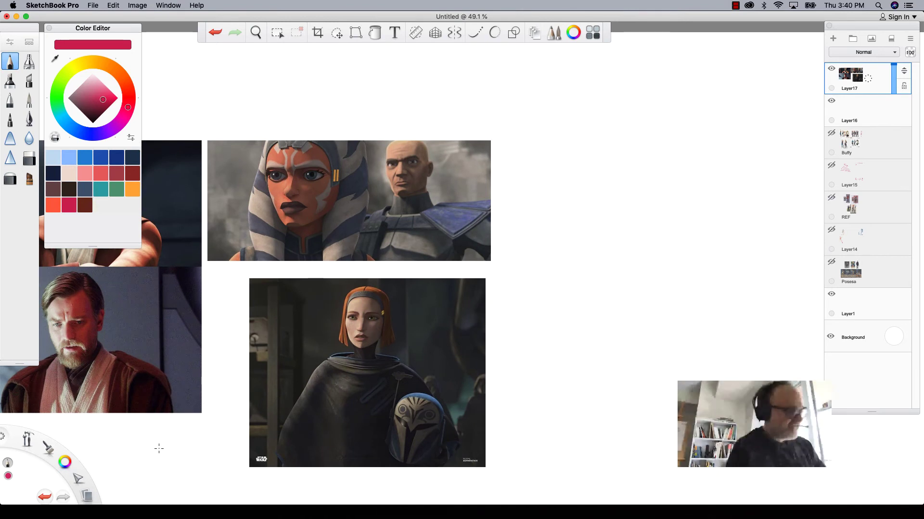
pyautogui.moveTo(401, 95); pyautogui.dragTo(406, 109)
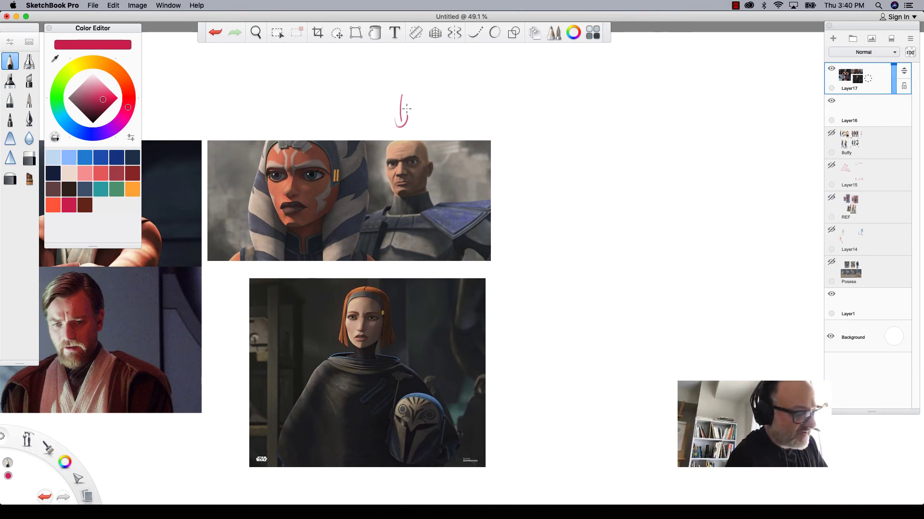
# Sketch the crimson cranium circle, jaw, vertical centre line, chin and brow band.
pyautogui.moveTo(670, 169)
pyautogui.mouseDown()
pyautogui.moveTo(683, 173)
pyautogui.moveTo(678, 252)
pyautogui.mouseUp()
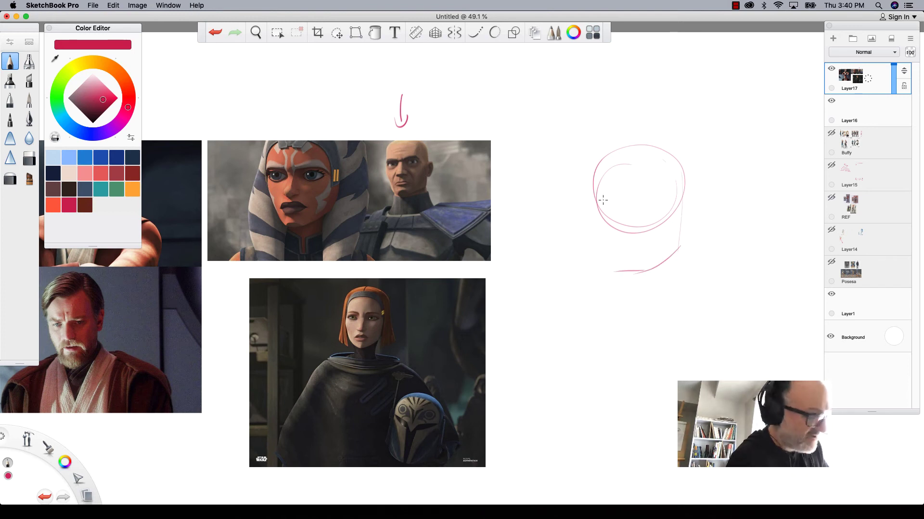
pyautogui.moveTo(600, 156); pyautogui.dragTo(622, 287)
pyautogui.moveTo(638, 150); pyautogui.dragTo(644, 291)
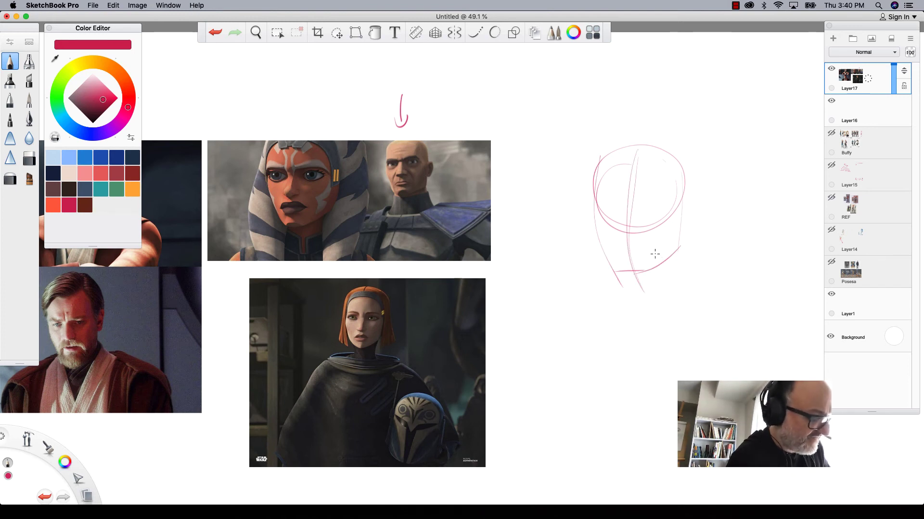
pyautogui.moveTo(677, 249); pyautogui.dragTo(630, 274)
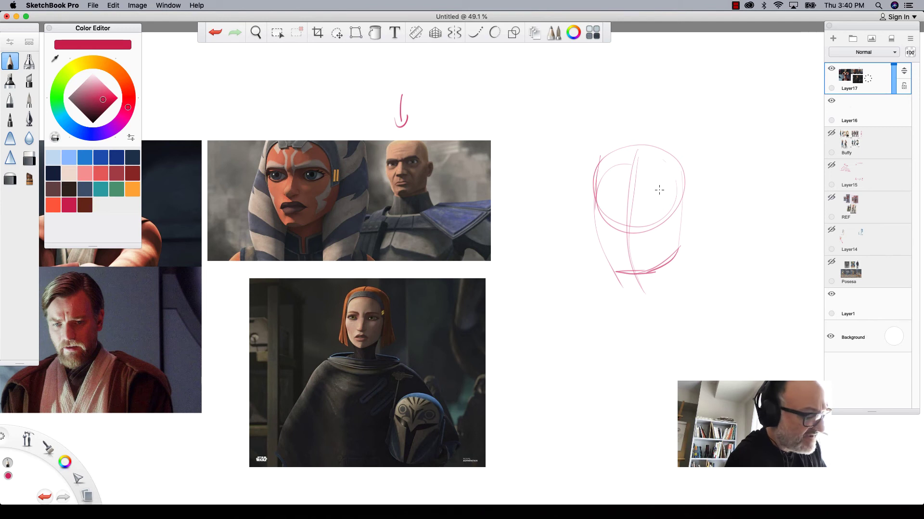
pyautogui.moveTo(672, 206); pyautogui.dragTo(585, 204)
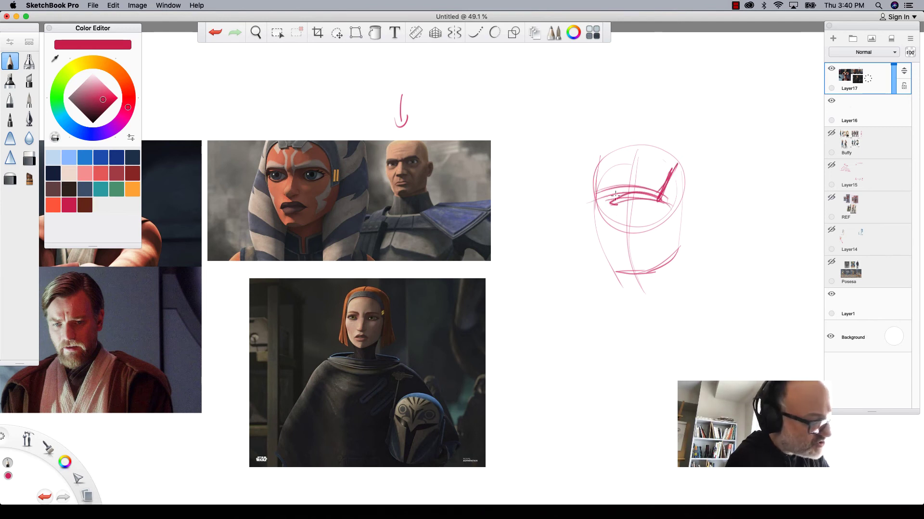
# Add the head's side edge, eye-corner plane break and cheek plane strokes.
pyautogui.moveTo(601, 197); pyautogui.dragTo(596, 169)
pyautogui.moveTo(624, 192); pyautogui.dragTo(655, 186)
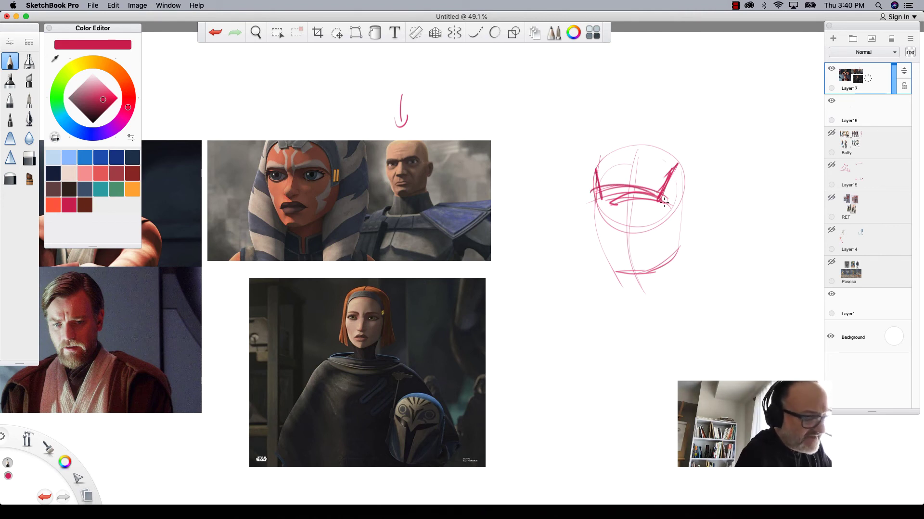
pyautogui.moveTo(665, 204); pyautogui.dragTo(636, 278)
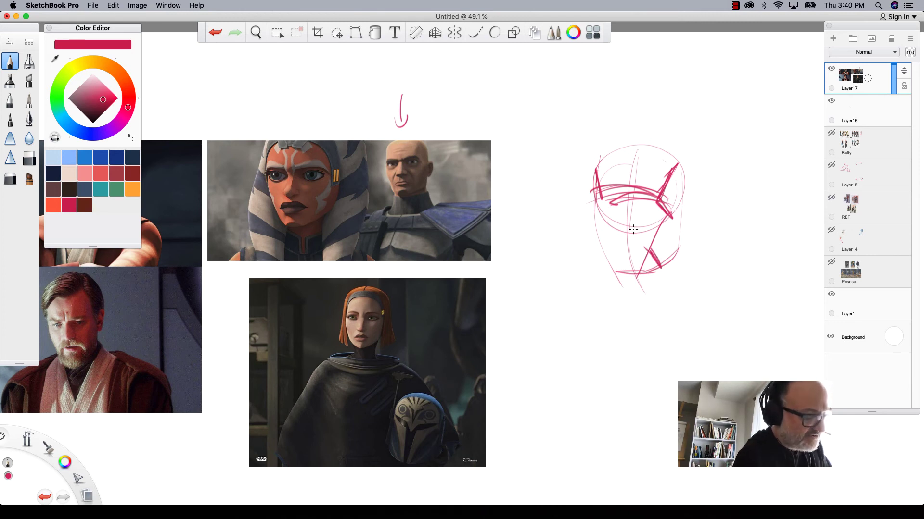
pyautogui.moveTo(619, 238); pyautogui.dragTo(612, 279)
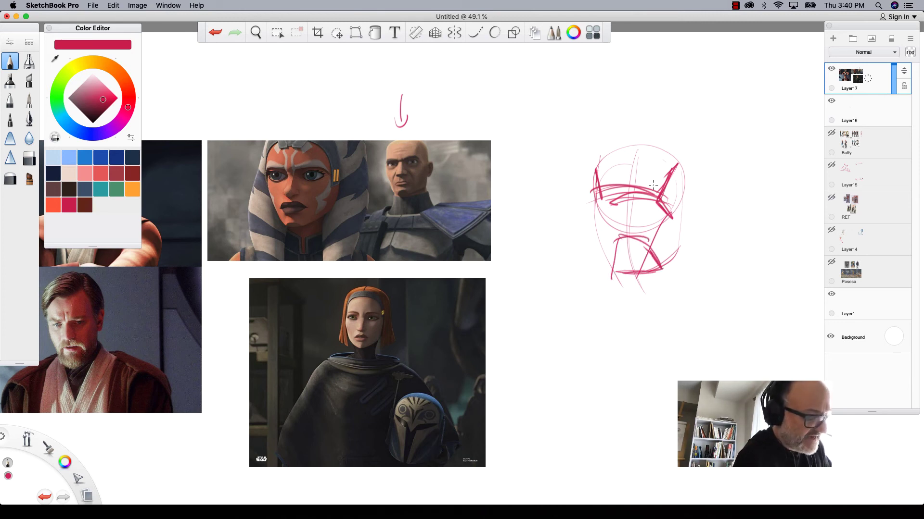
pyautogui.moveTo(675, 216)
pyautogui.mouseDown()
pyautogui.moveTo(660, 202)
pyautogui.moveTo(672, 220)
pyautogui.moveTo(654, 268)
pyautogui.mouseUp()
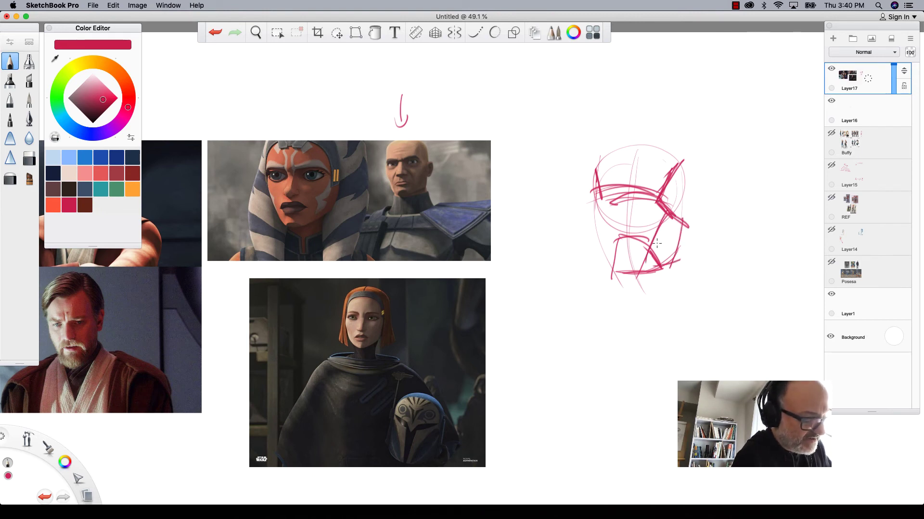
pyautogui.click(29, 179)
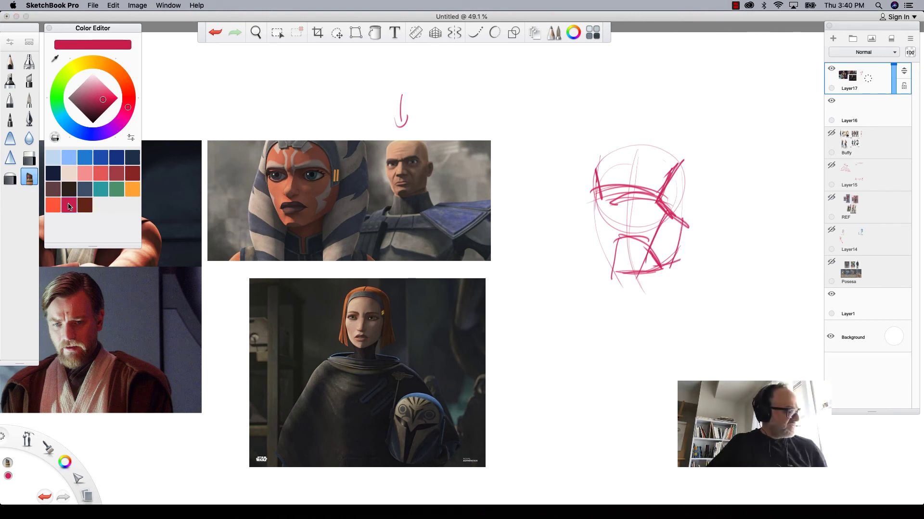
# Shade the head sketch's cheek and forehead planes in orange-red.
pyautogui.click(52, 205)
pyautogui.moveTo(666, 221)
pyautogui.mouseDown()
pyautogui.moveTo(678, 230)
pyautogui.moveTo(658, 247)
pyautogui.mouseUp()
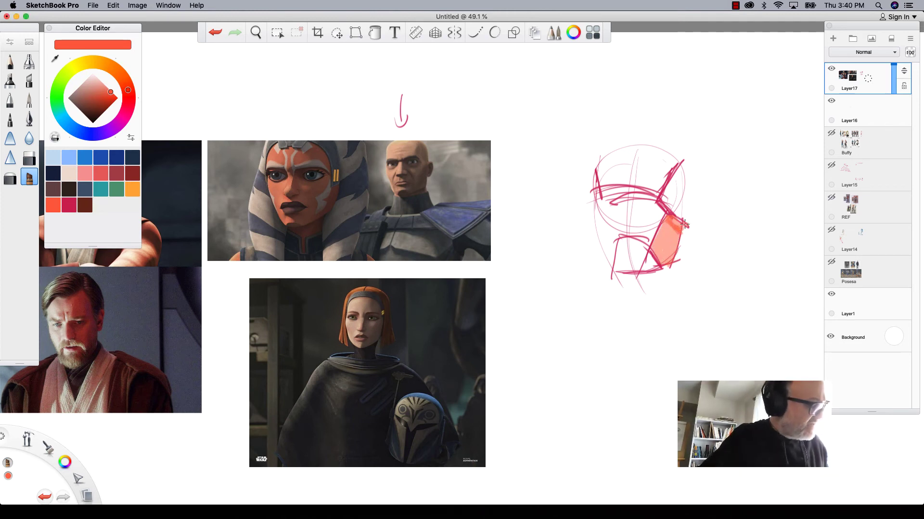
pyautogui.moveTo(662, 162)
pyautogui.mouseDown()
pyautogui.moveTo(594, 156)
pyautogui.moveTo(671, 176)
pyautogui.moveTo(608, 173)
pyautogui.moveTo(621, 181)
pyautogui.moveTo(678, 162)
pyautogui.moveTo(616, 166)
pyautogui.moveTo(668, 173)
pyautogui.moveTo(607, 167)
pyautogui.moveTo(679, 159)
pyautogui.moveTo(603, 179)
pyautogui.mouseUp()
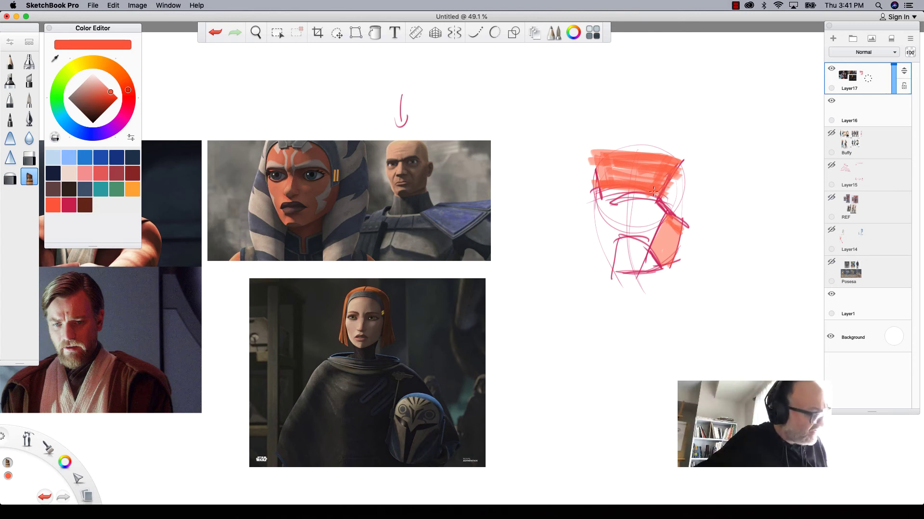
# Paint orange arrows pointing at the red-haired woman's and the clone's faces.
pyautogui.moveTo(244, 176); pyautogui.dragTo(264, 190)
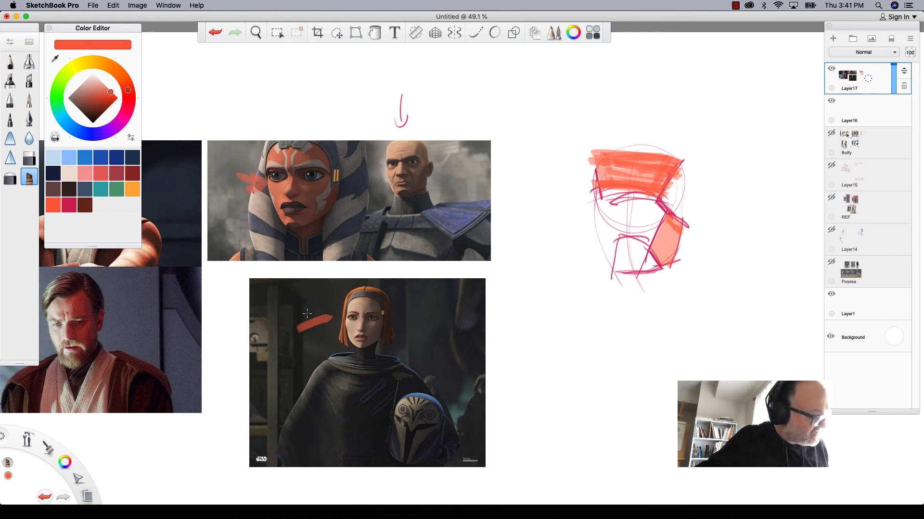
pyautogui.moveTo(307, 313); pyautogui.dragTo(318, 326)
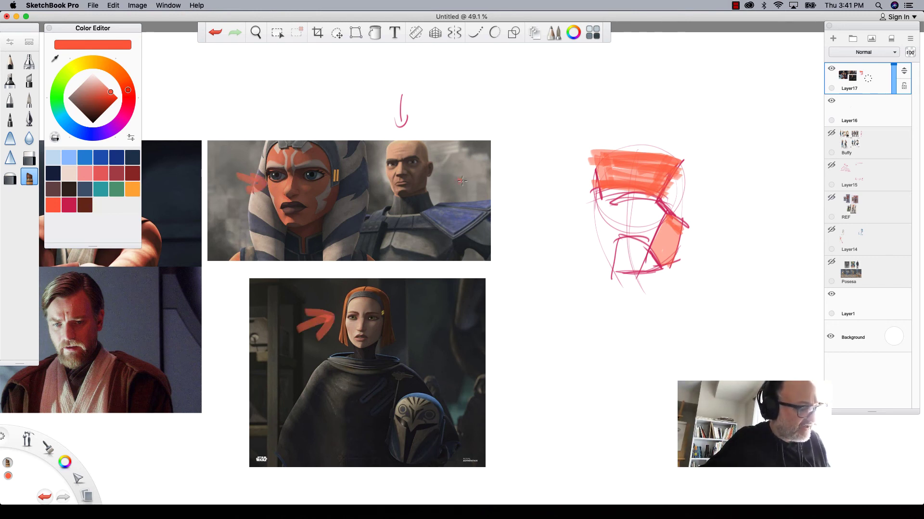
pyautogui.moveTo(456, 192); pyautogui.dragTo(449, 189)
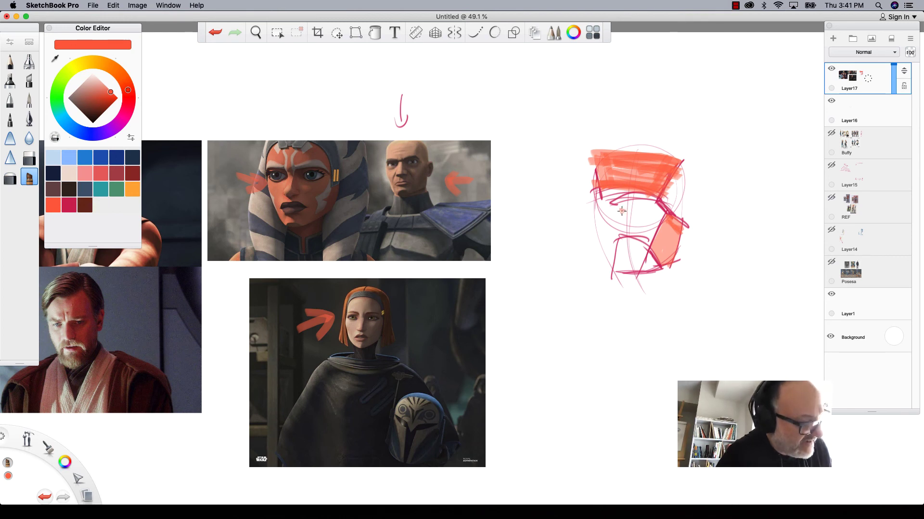
# Add more orange plane strokes across the head sketch's brow and lower right.
pyautogui.moveTo(622, 211); pyautogui.dragTo(595, 210)
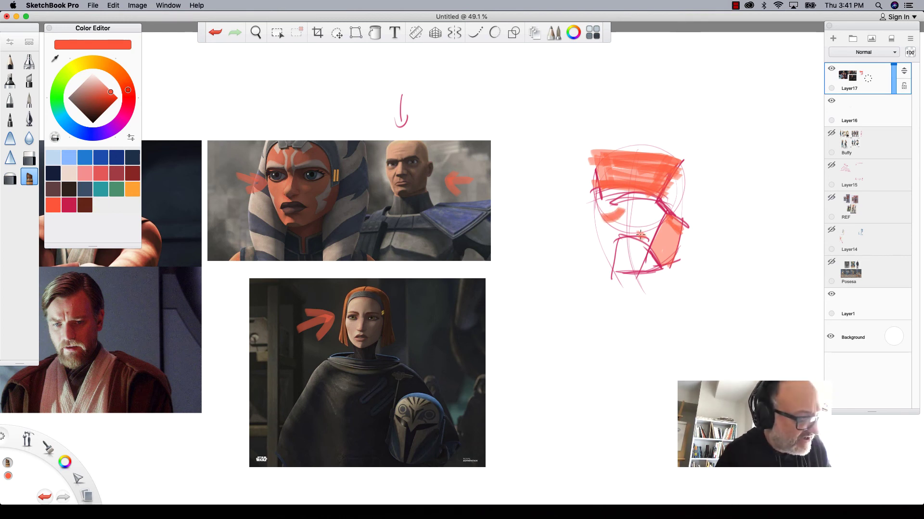
pyautogui.moveTo(642, 236); pyautogui.dragTo(655, 282)
pyautogui.click(104, 102)
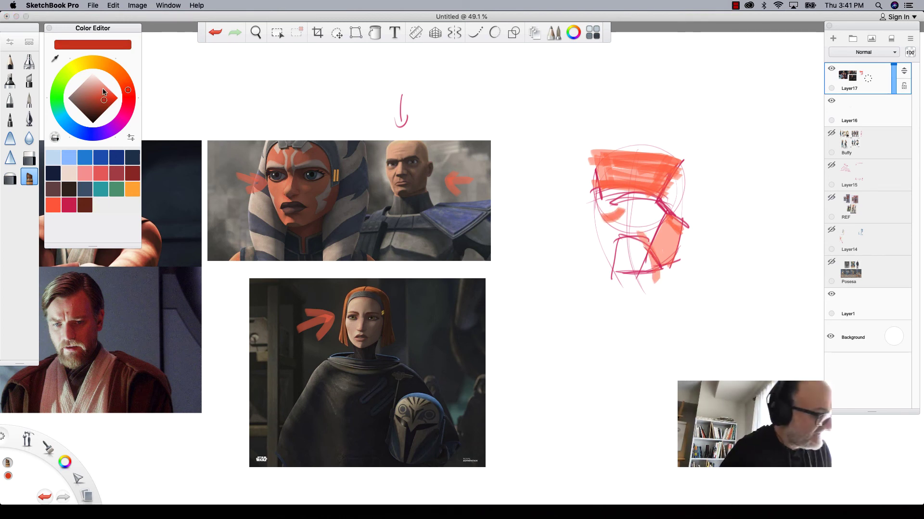
# Paint dark red strokes over the head sketch's side, top band and inner planes.
pyautogui.moveTo(646, 230)
pyautogui.mouseDown()
pyautogui.moveTo(637, 239)
pyautogui.moveTo(643, 264)
pyautogui.moveTo(626, 241)
pyautogui.moveTo(615, 268)
pyautogui.moveTo(654, 275)
pyautogui.moveTo(617, 274)
pyautogui.mouseUp()
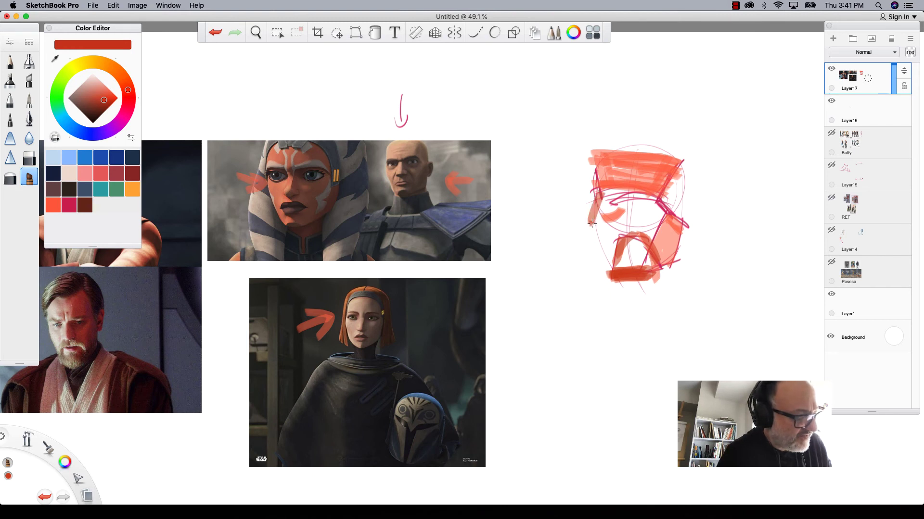
pyautogui.moveTo(596, 195); pyautogui.dragTo(611, 283)
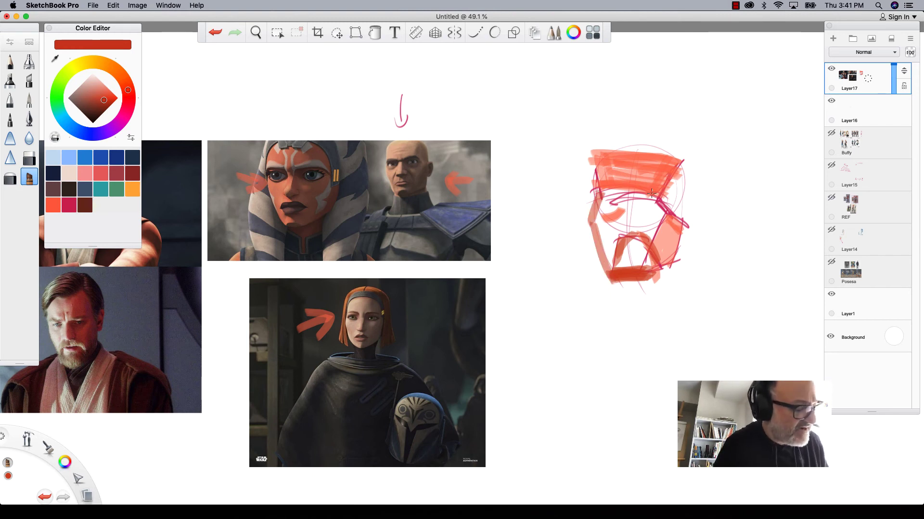
pyautogui.moveTo(659, 191); pyautogui.dragTo(592, 190)
pyautogui.moveTo(661, 193)
pyautogui.mouseDown()
pyautogui.moveTo(652, 204)
pyautogui.moveTo(644, 197)
pyautogui.moveTo(587, 207)
pyautogui.moveTo(657, 212)
pyautogui.moveTo(591, 200)
pyautogui.moveTo(595, 219)
pyautogui.moveTo(587, 190)
pyautogui.mouseUp()
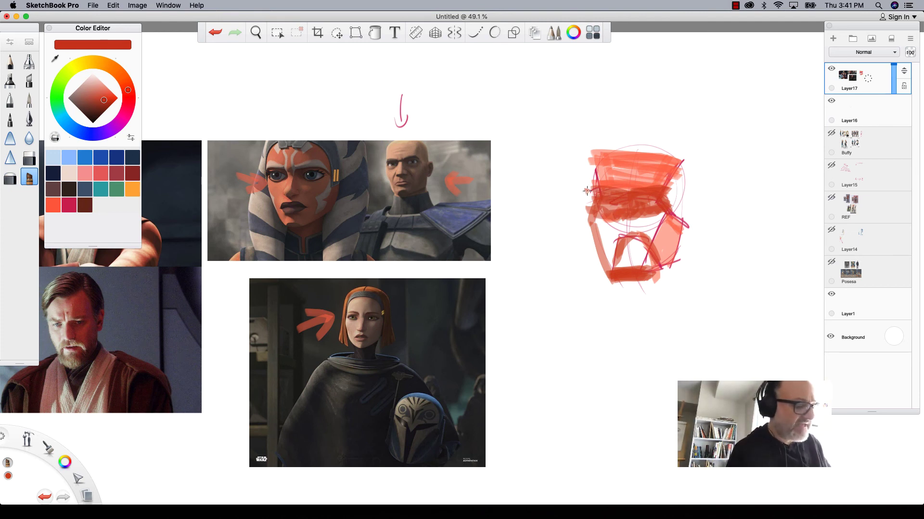
# Outline the sketch's right side, draw a long curved arrow into it, and pan left.
pyautogui.moveTo(676, 155)
pyautogui.mouseDown()
pyautogui.moveTo(695, 226)
pyautogui.moveTo(671, 216)
pyautogui.moveTo(683, 157)
pyautogui.mouseUp()
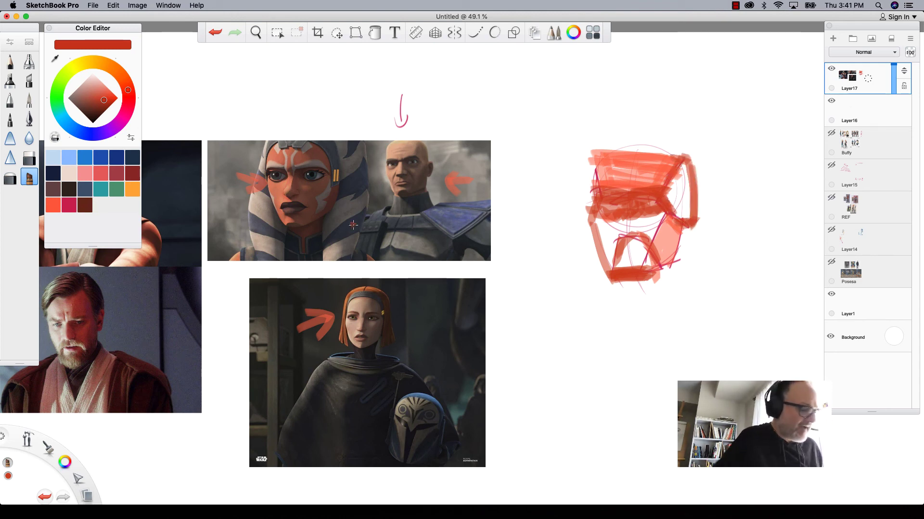
pyautogui.moveTo(465, 99)
pyautogui.mouseDown()
pyautogui.moveTo(596, 154)
pyautogui.moveTo(557, 149)
pyautogui.mouseUp()
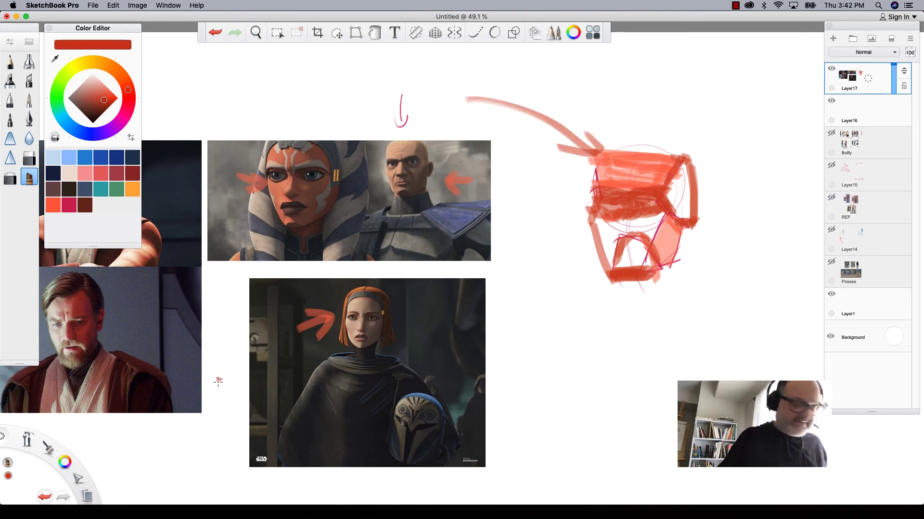
pyautogui.moveTo(206, 419)
pyautogui.mouseDown()
pyautogui.moveTo(513, 410)
pyautogui.moveTo(518, 427)
pyautogui.mouseUp()
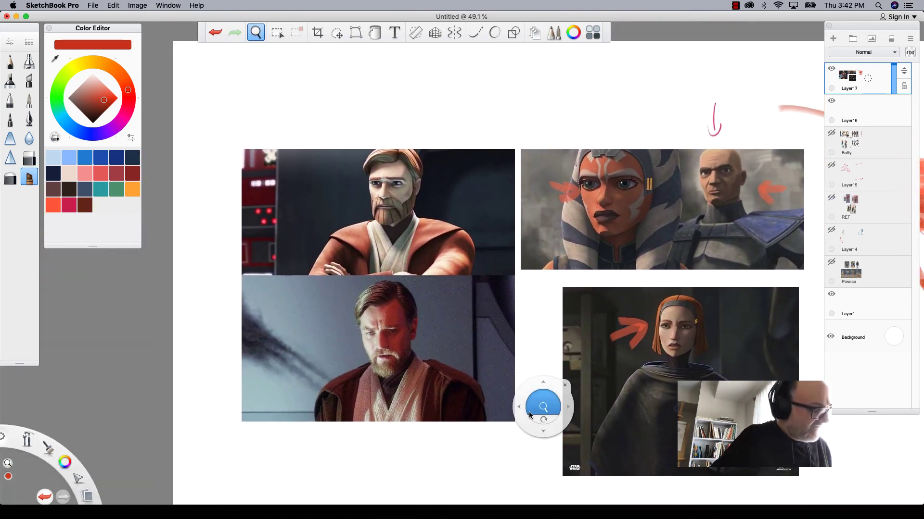
# Draw a red box-shaped head plane above the bearded figure with an arrow into his head.
pyautogui.moveTo(383, 106)
pyautogui.mouseDown()
pyautogui.moveTo(385, 128)
pyautogui.moveTo(306, 83)
pyautogui.mouseUp()
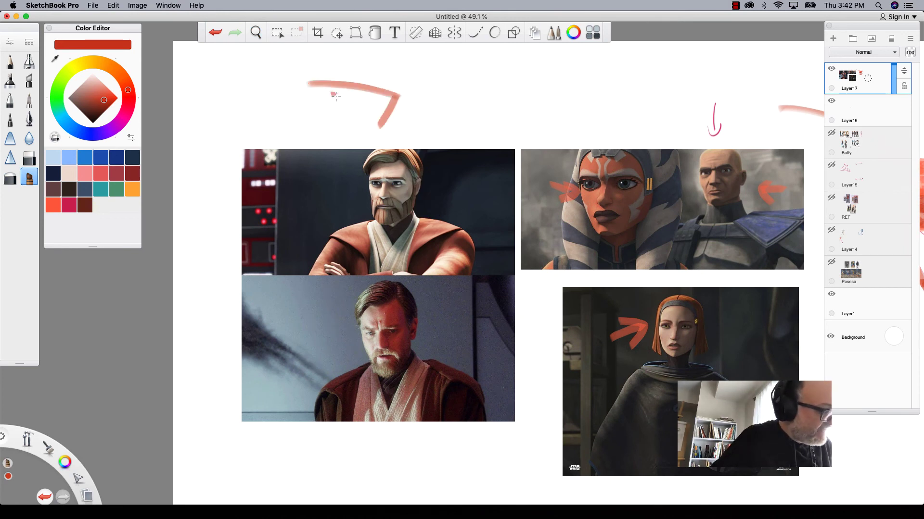
pyautogui.moveTo(383, 128); pyautogui.dragTo(315, 126)
pyautogui.moveTo(303, 85); pyautogui.dragTo(318, 128)
pyautogui.moveTo(399, 79)
pyautogui.mouseDown()
pyautogui.moveTo(383, 127)
pyautogui.moveTo(308, 80)
pyautogui.mouseUp()
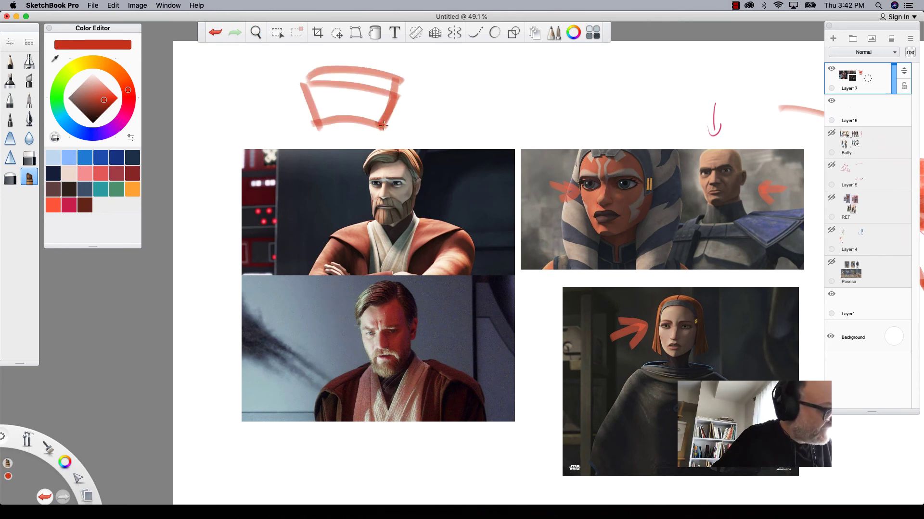
pyautogui.moveTo(380, 123); pyautogui.dragTo(397, 147)
pyautogui.moveTo(395, 74)
pyautogui.mouseDown()
pyautogui.moveTo(423, 96)
pyautogui.moveTo(414, 150)
pyautogui.moveTo(392, 176)
pyautogui.mouseUp()
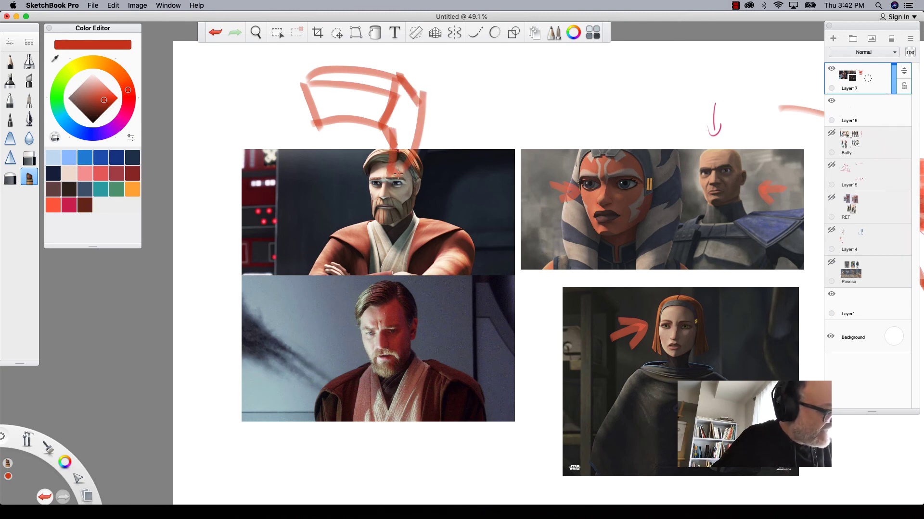
pyautogui.moveTo(404, 93)
pyautogui.mouseDown()
pyautogui.moveTo(421, 115)
pyautogui.moveTo(393, 167)
pyautogui.mouseUp()
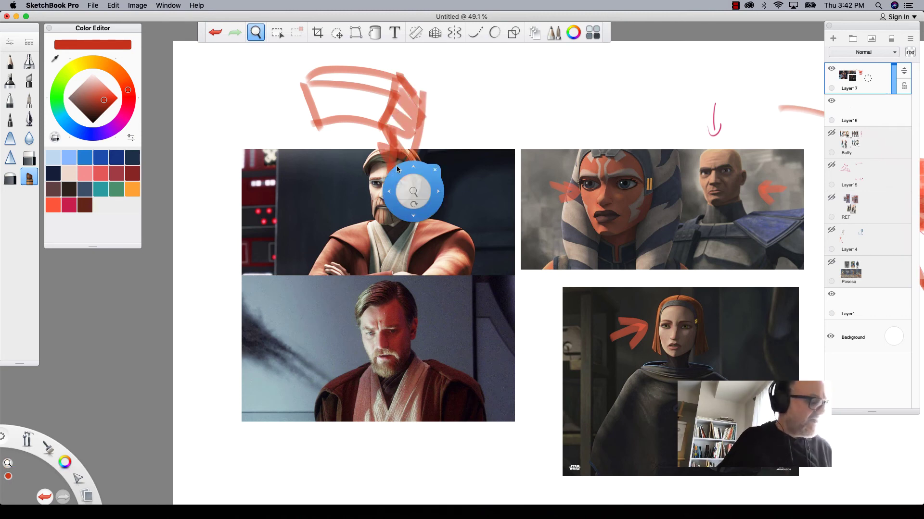
# Lasso-select the box sketch, move it up and right, then undo the move.
pyautogui.click(337, 32)
pyautogui.click(626, 53)
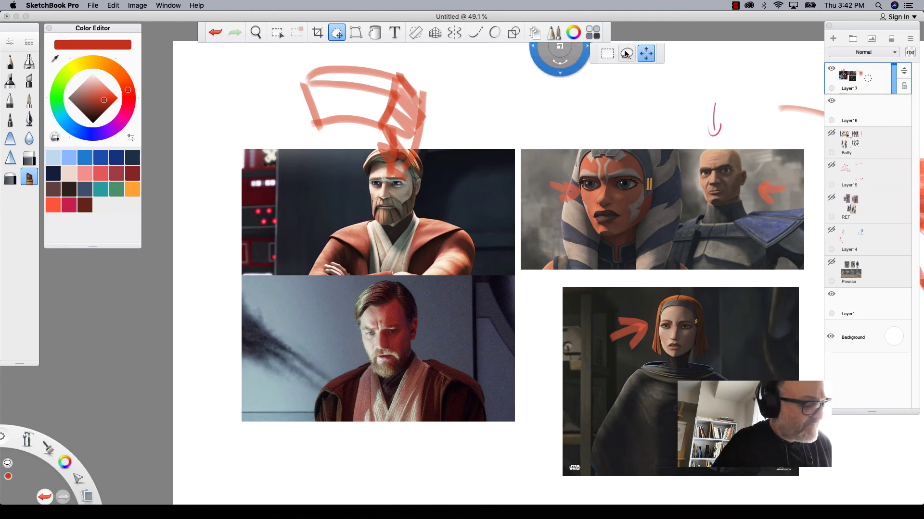
pyautogui.moveTo(282, 75); pyautogui.dragTo(285, 104)
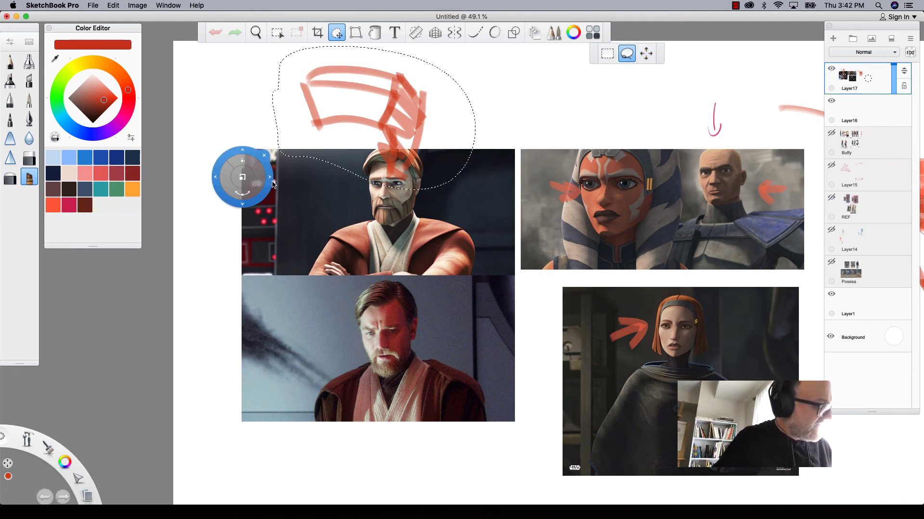
pyautogui.moveTo(265, 194); pyautogui.dragTo(372, 171)
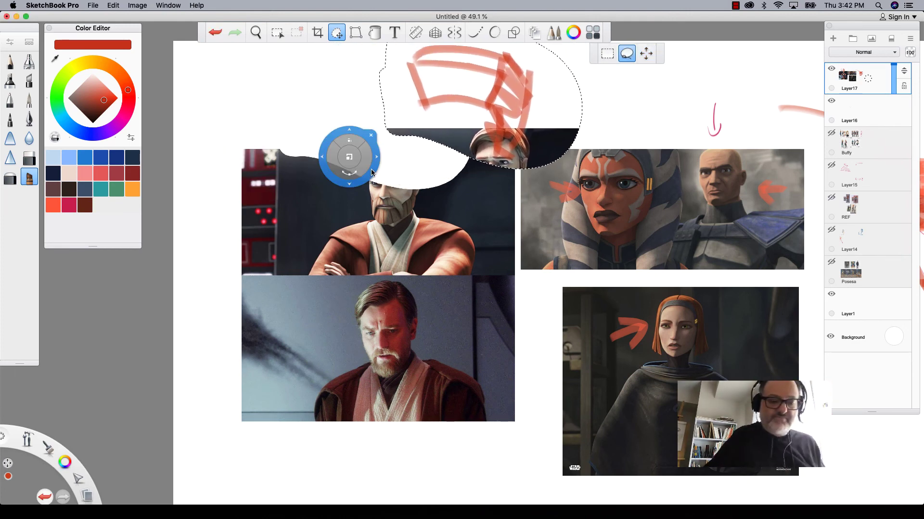
pyautogui.hotkey('ctrl', 'z')
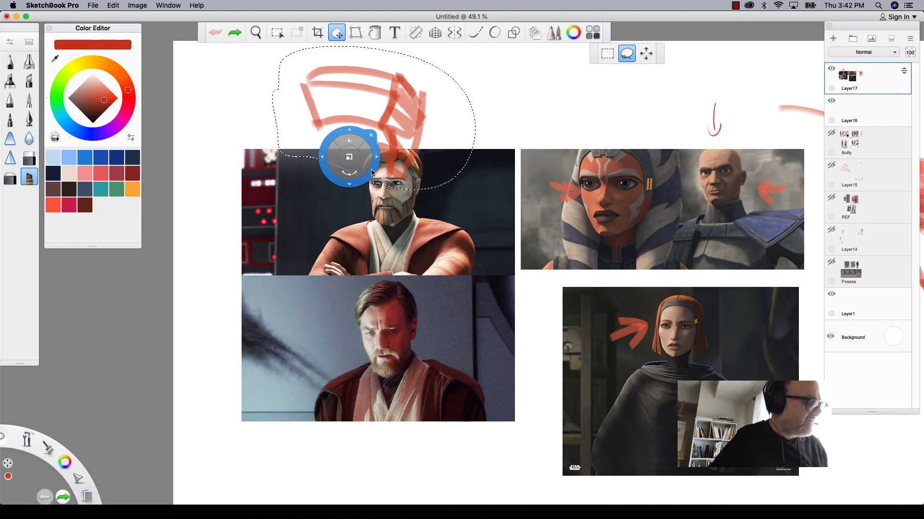
# With the Pencil, outline the top of the clone's head, then zoom in on the upper still.
pyautogui.click(10, 61)
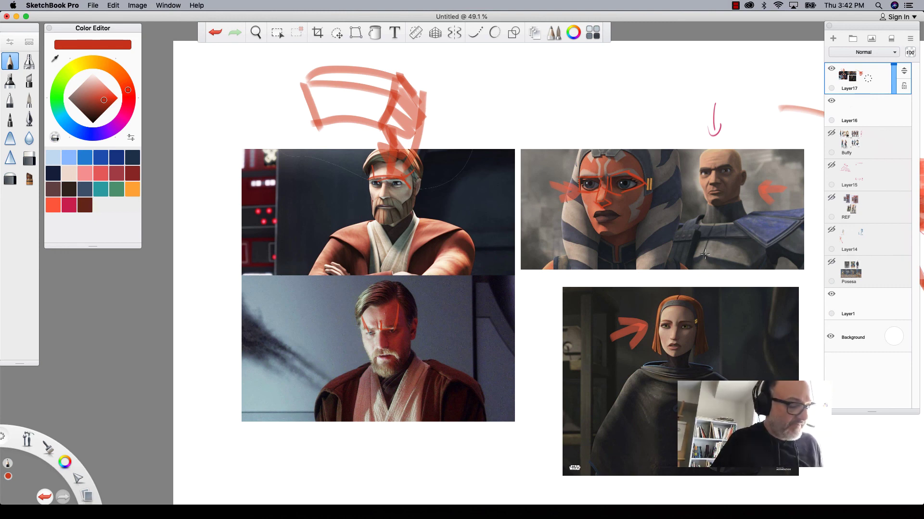
pyautogui.moveTo(732, 157)
pyautogui.mouseDown()
pyautogui.moveTo(729, 147)
pyautogui.moveTo(710, 152)
pyautogui.mouseUp()
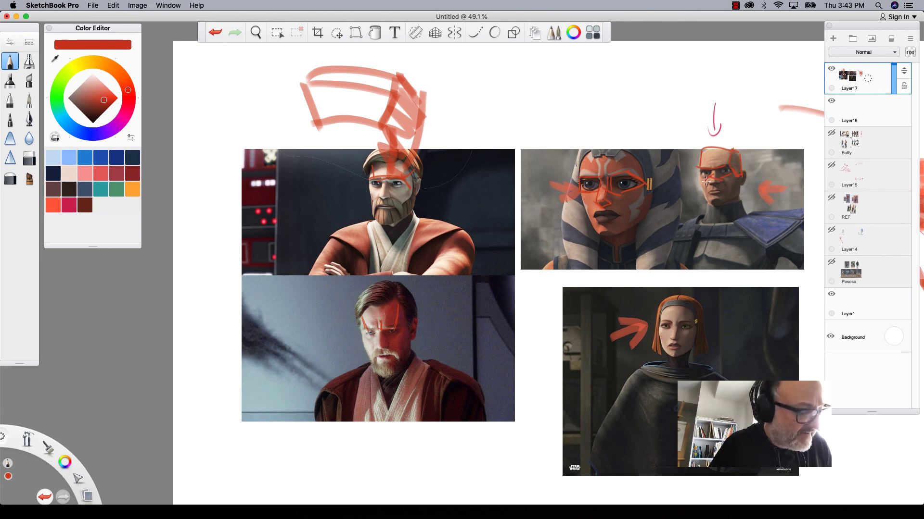
pyautogui.press('space')
pyautogui.moveTo(660, 218); pyautogui.dragTo(440, 299)
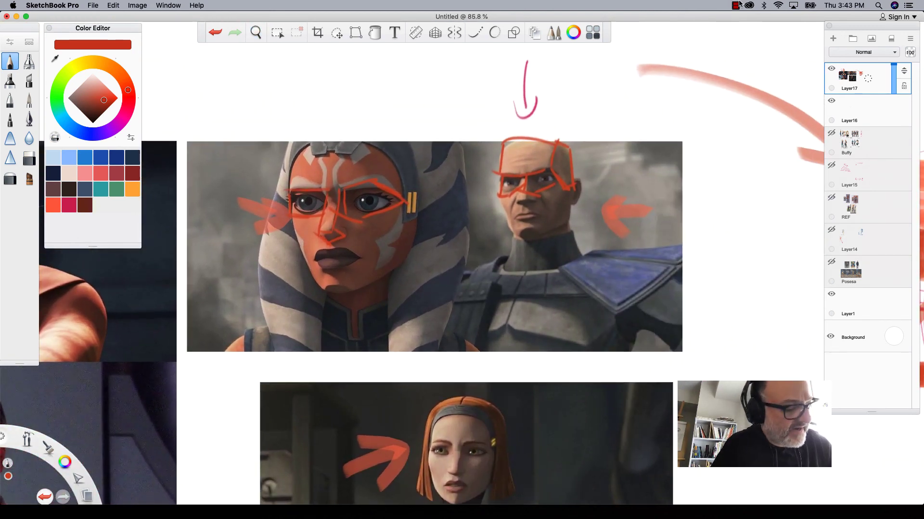
# In pink, hatch the side of the clone's head and outline his cheek and jaw planes.
pyautogui.click(736, 5)
pyautogui.click(736, 7)
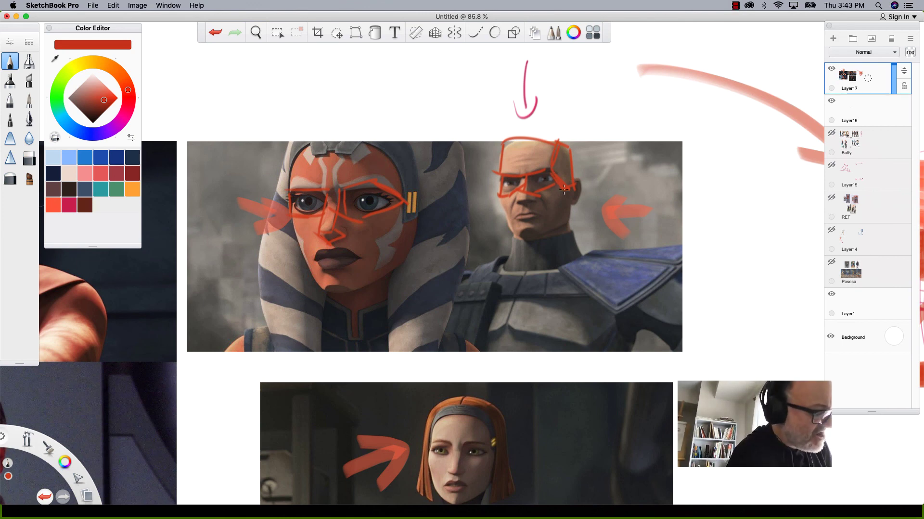
pyautogui.click(85, 174)
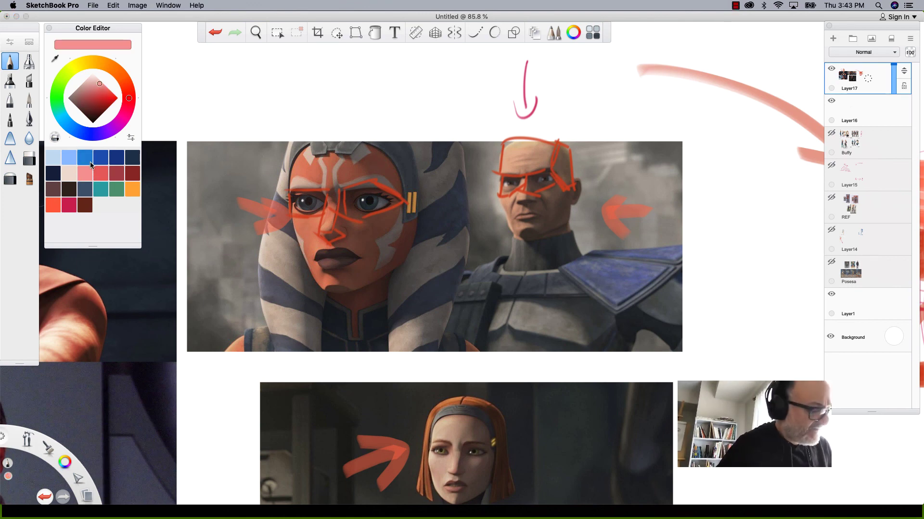
pyautogui.moveTo(567, 153); pyautogui.dragTo(565, 182)
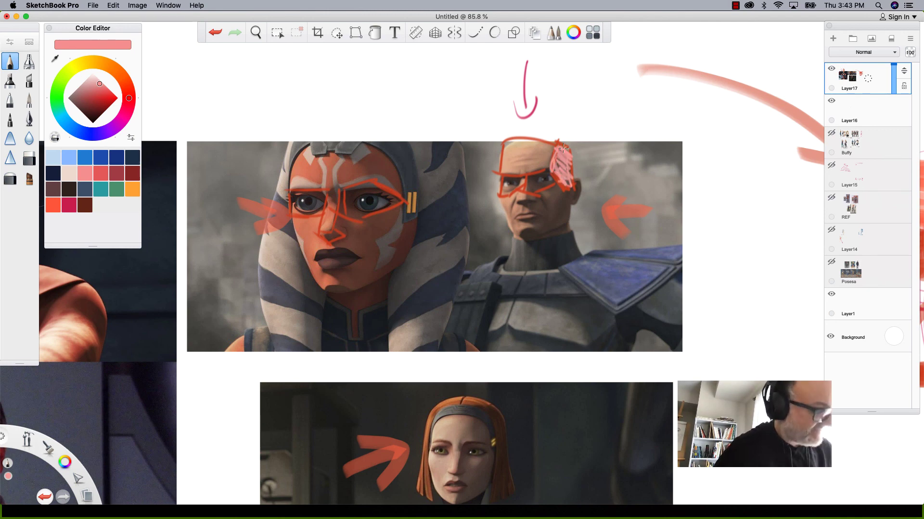
pyautogui.moveTo(566, 187); pyautogui.dragTo(570, 224)
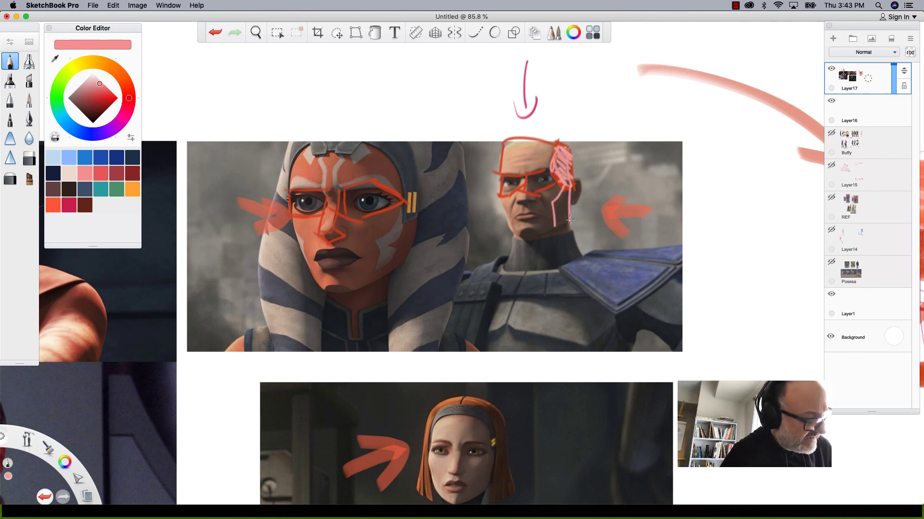
pyautogui.moveTo(553, 192); pyautogui.dragTo(533, 195)
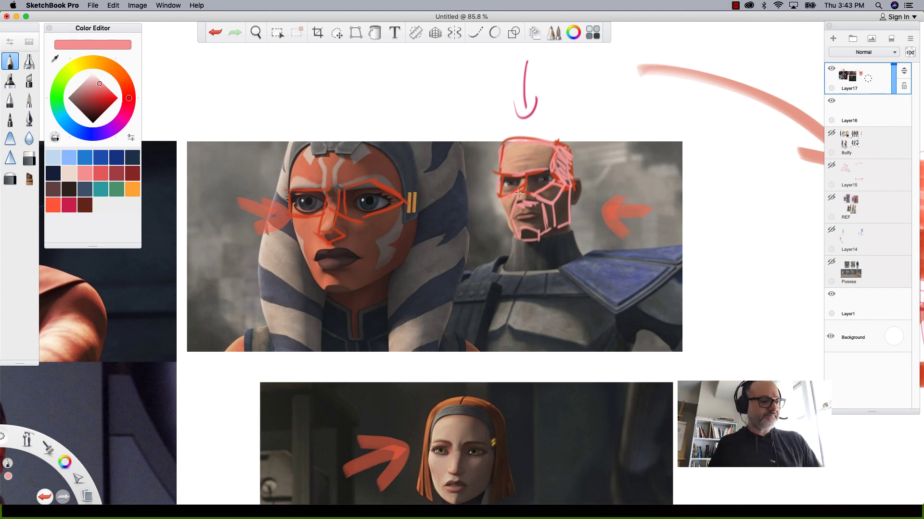
pyautogui.click(736, 5)
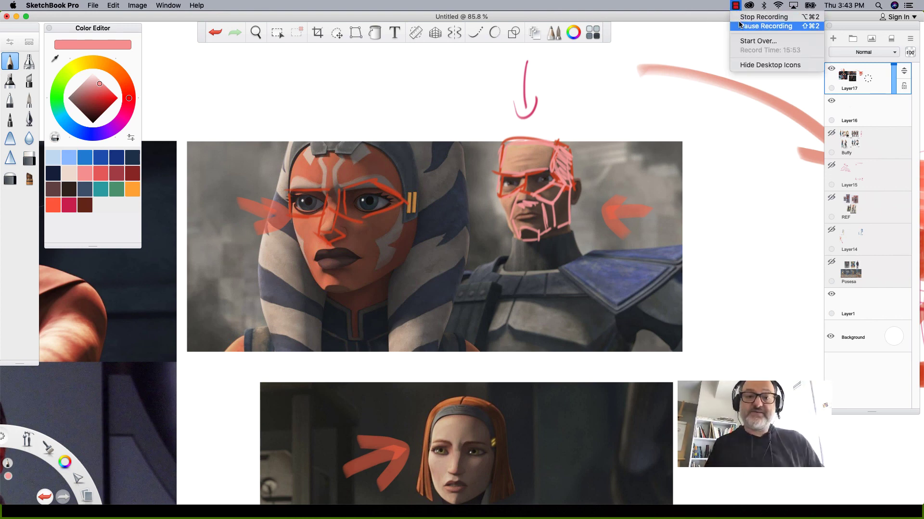